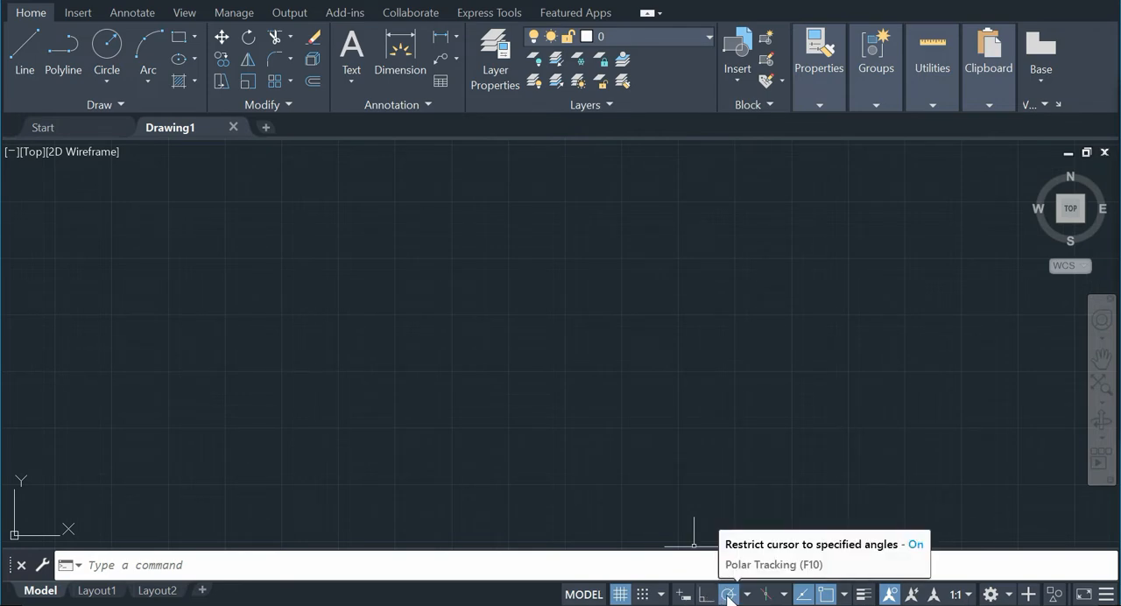
# Step: Set the polar tracking angles to 30° increments (30, 60, 90, 120...)
pyautogui.rightClick(729, 598)
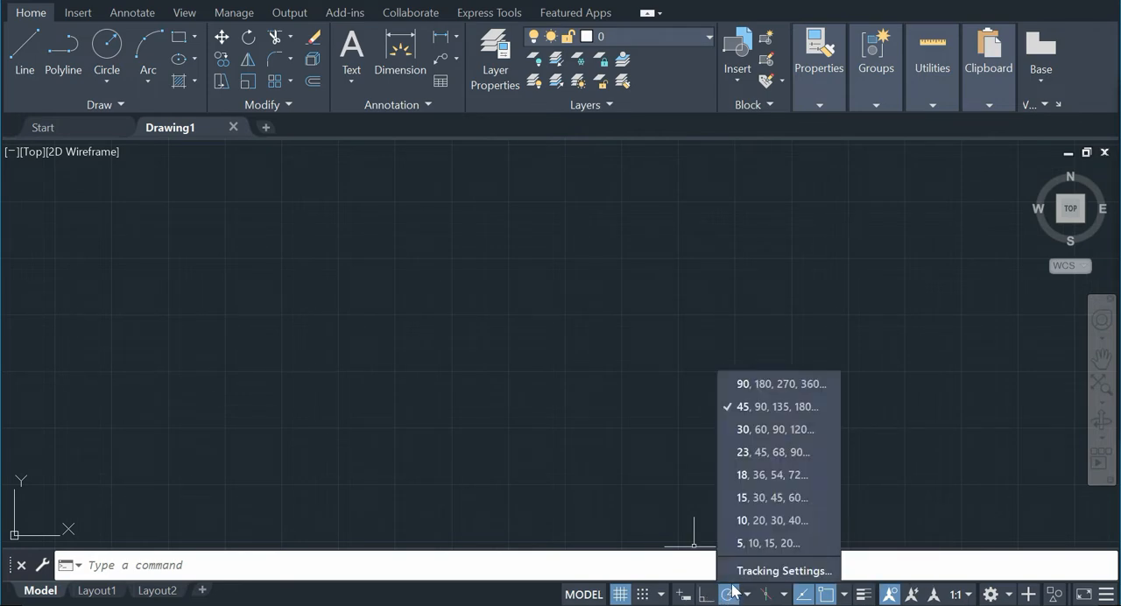
pyautogui.click(756, 429)
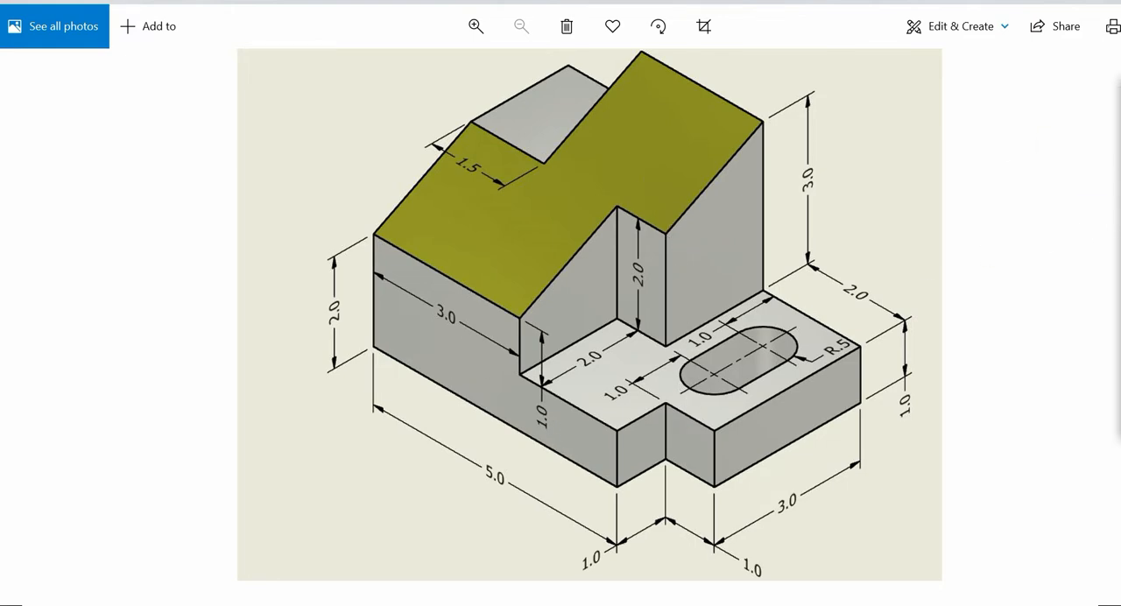
# Step: Mark the part's lower corner on the reference picture, sketch X, Y and Z axis arrows from it, and clear the annotations
pyautogui.click(1118, 149)
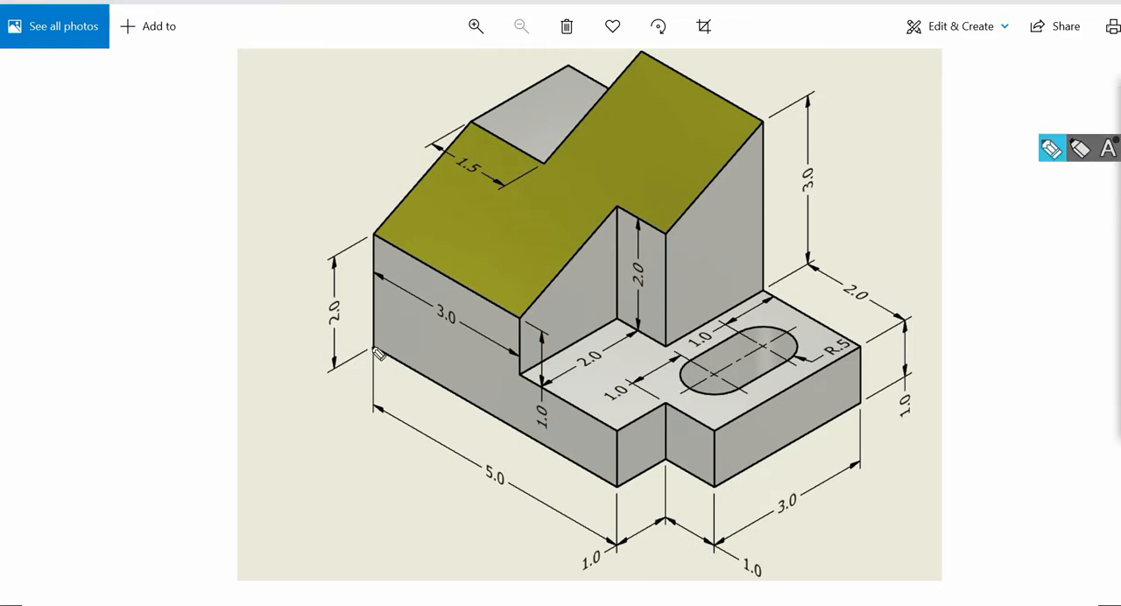
pyautogui.moveTo(373, 347); pyautogui.dragTo(372, 352)
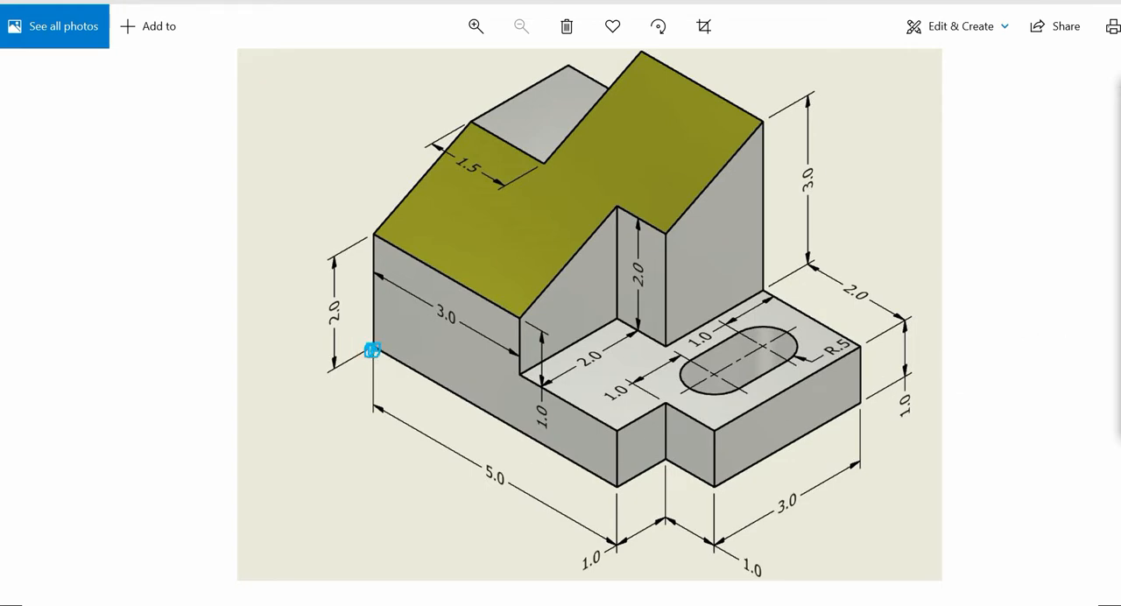
pyautogui.click(1118, 148)
pyautogui.click(1119, 147)
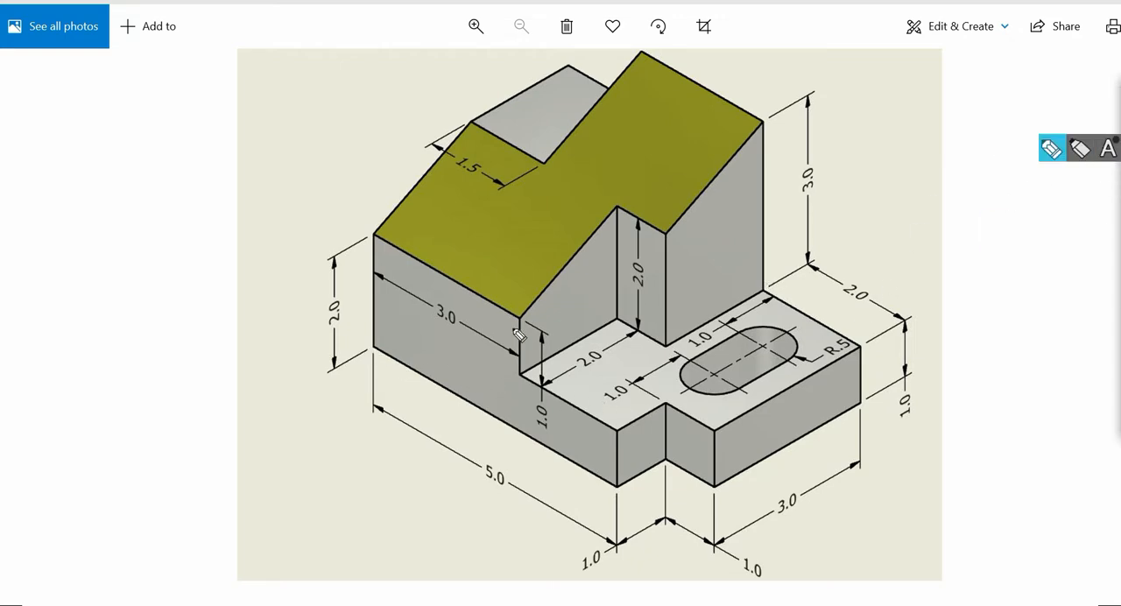
pyautogui.moveTo(371, 348)
pyautogui.mouseDown()
pyautogui.moveTo(454, 394)
pyautogui.moveTo(429, 404)
pyautogui.mouseUp()
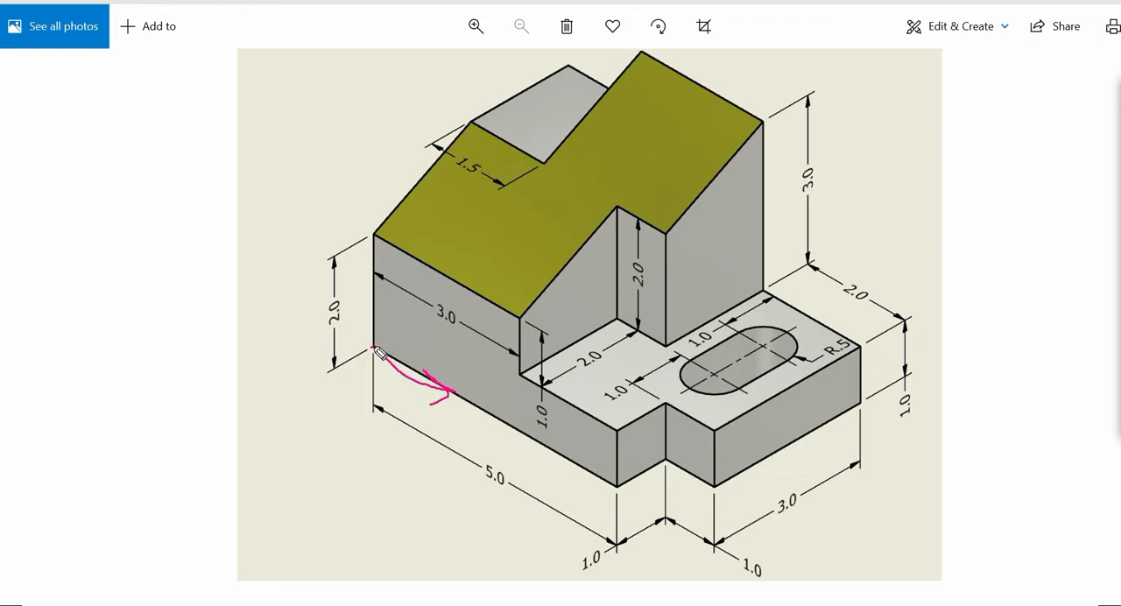
pyautogui.moveTo(373, 348)
pyautogui.mouseDown()
pyautogui.moveTo(371, 286)
pyautogui.moveTo(389, 300)
pyautogui.mouseUp()
pyautogui.moveTo(374, 349)
pyautogui.mouseDown()
pyautogui.moveTo(294, 380)
pyautogui.moveTo(334, 386)
pyautogui.mouseUp()
pyautogui.moveTo(453, 413)
pyautogui.mouseDown()
pyautogui.moveTo(453, 427)
pyautogui.moveTo(456, 418)
pyautogui.mouseUp()
pyautogui.moveTo(379, 260)
pyautogui.mouseDown()
pyautogui.moveTo(392, 266)
pyautogui.moveTo(386, 281)
pyautogui.mouseUp()
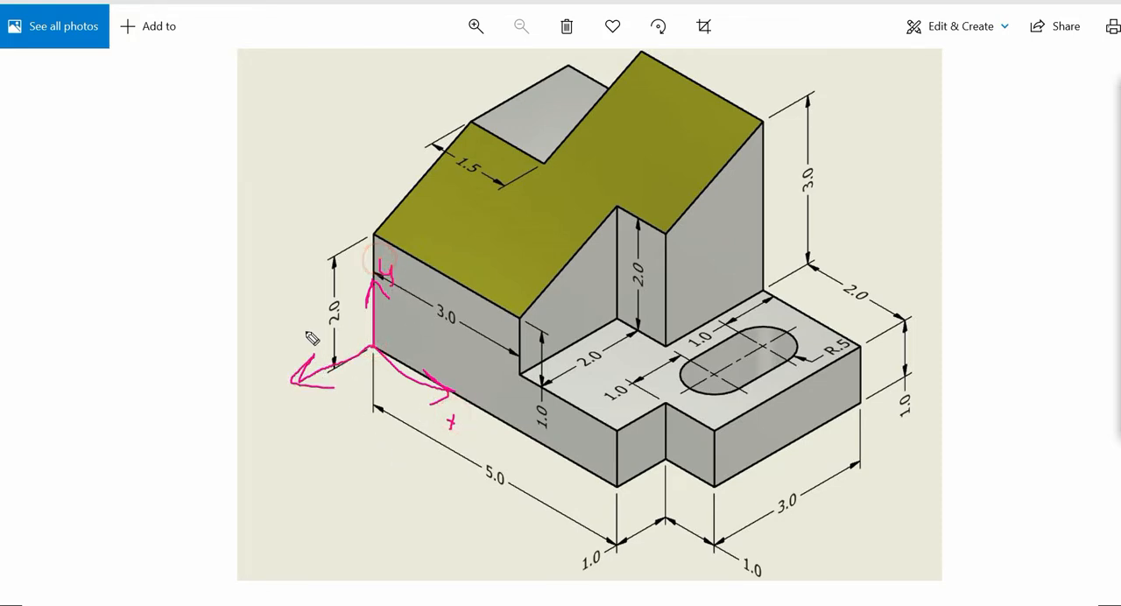
pyautogui.moveTo(298, 337); pyautogui.dragTo(317, 336)
pyautogui.moveTo(308, 341); pyautogui.dragTo(320, 343)
pyautogui.click(1119, 302)
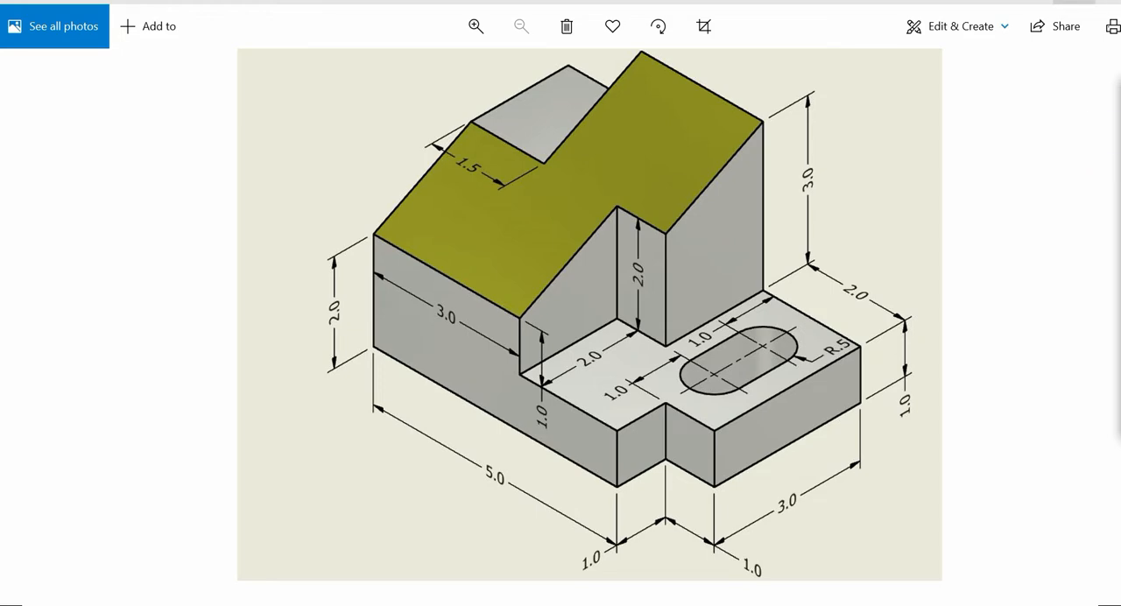
# Step: Switch to AutoCAD and set the lineweight of layer 0 to 0.50 mm
pyautogui.click(1073, 2)
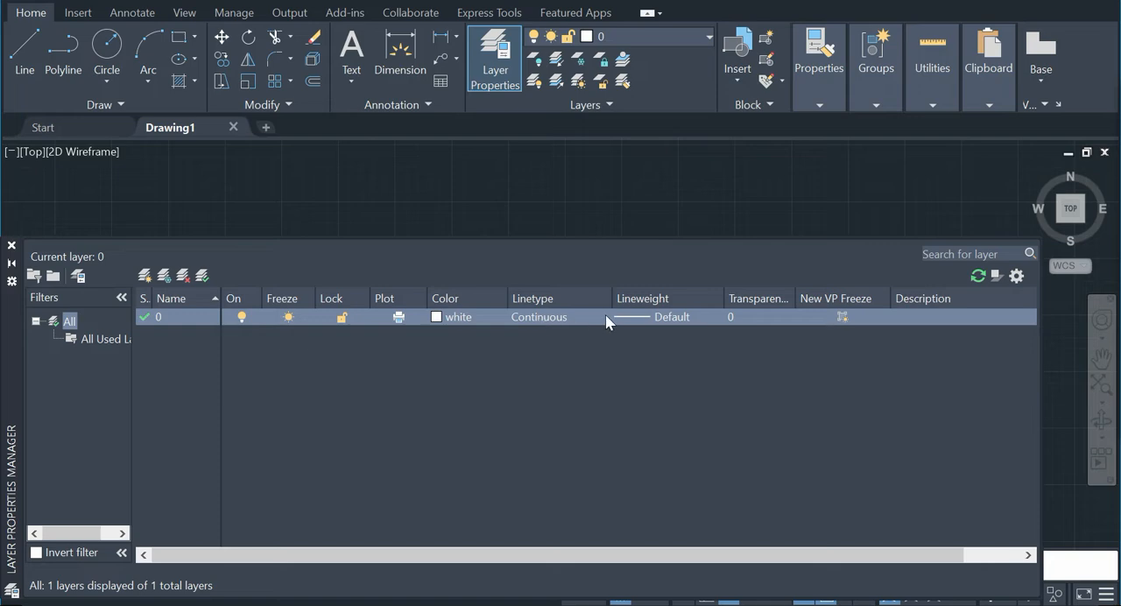
pyautogui.click(673, 317)
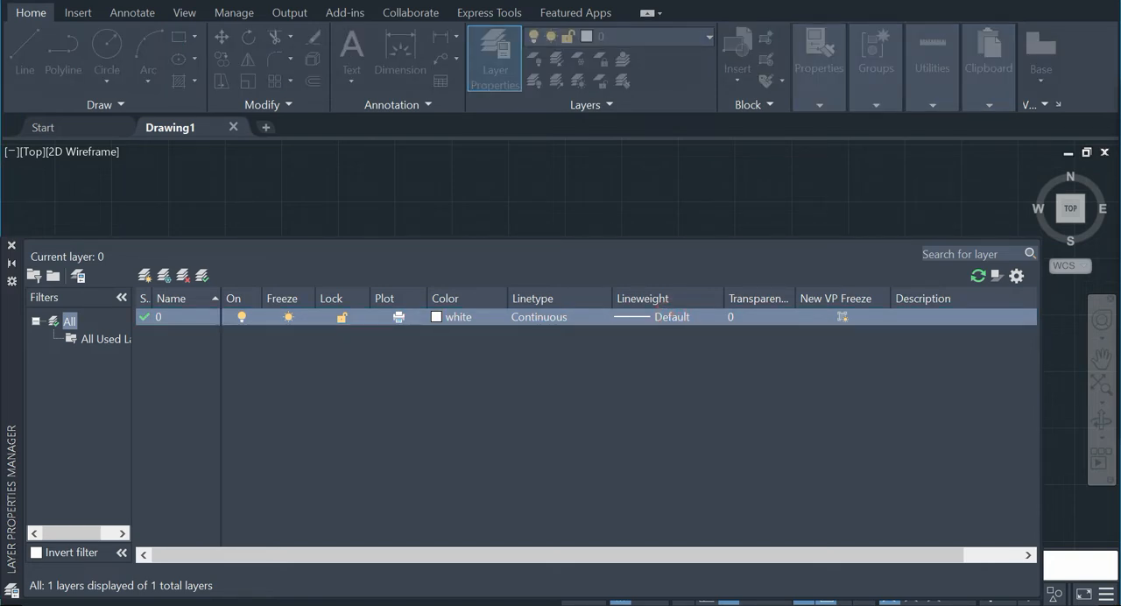
pyautogui.moveTo(680, 151); pyautogui.dragTo(514, 144)
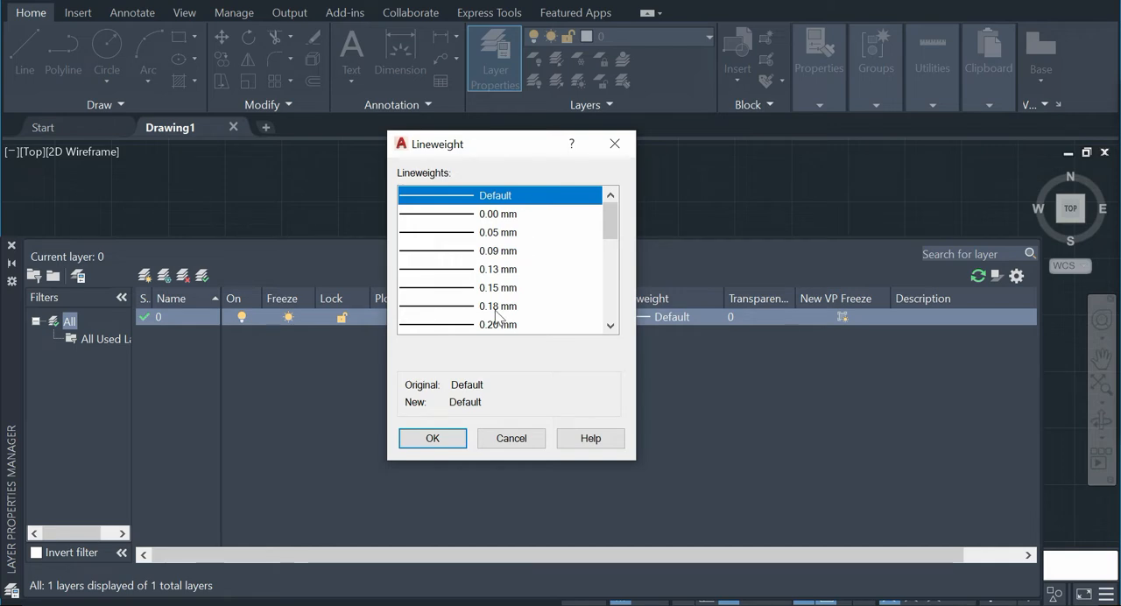
pyautogui.scroll(-3, 496, 315)
pyautogui.click(495, 269)
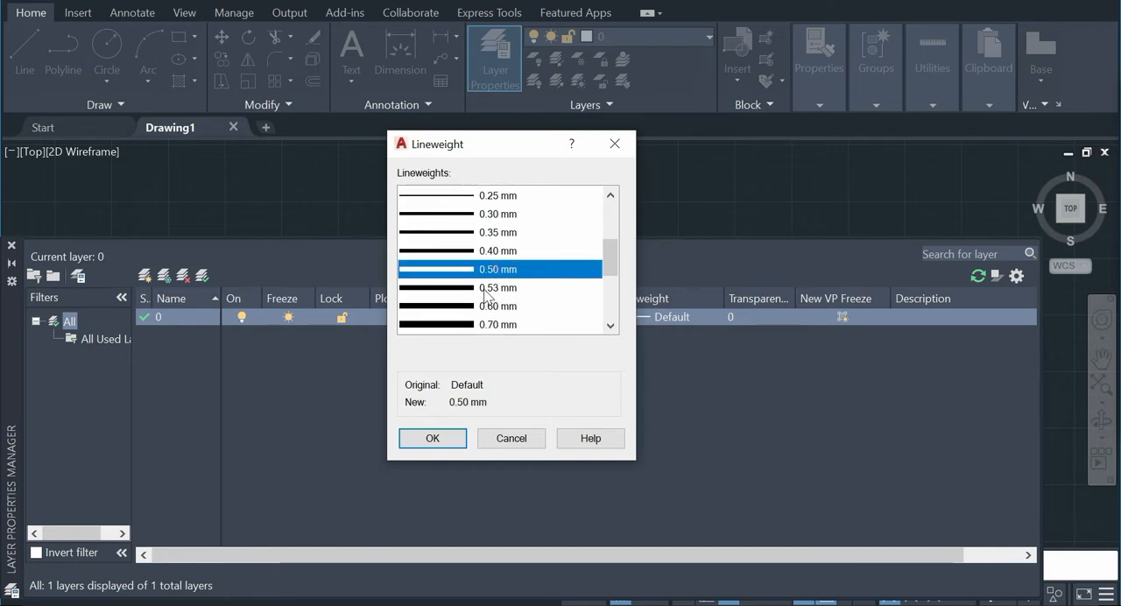
pyautogui.click(430, 437)
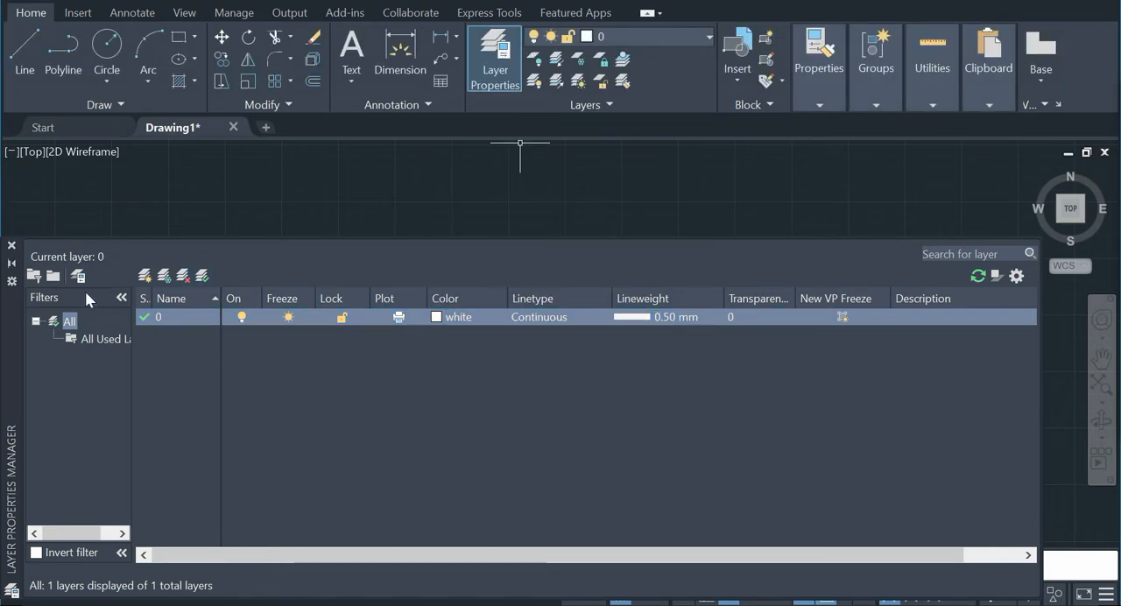
pyautogui.click(11, 246)
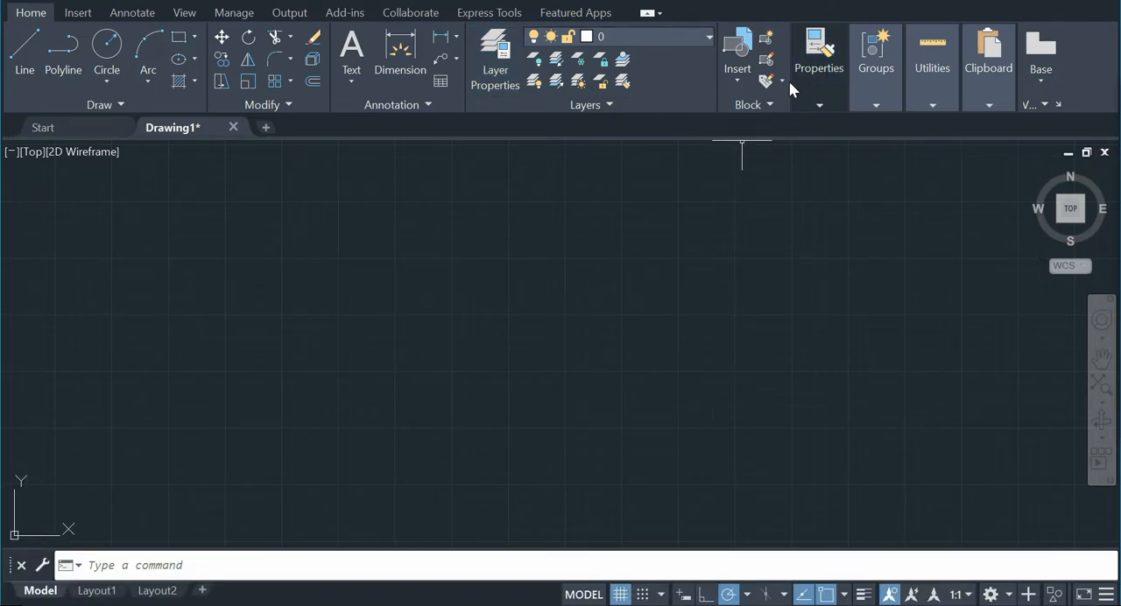
# Step: Start a line near the middle of the drawing area and turn on lineweight display
pyautogui.moveTo(818, 95)
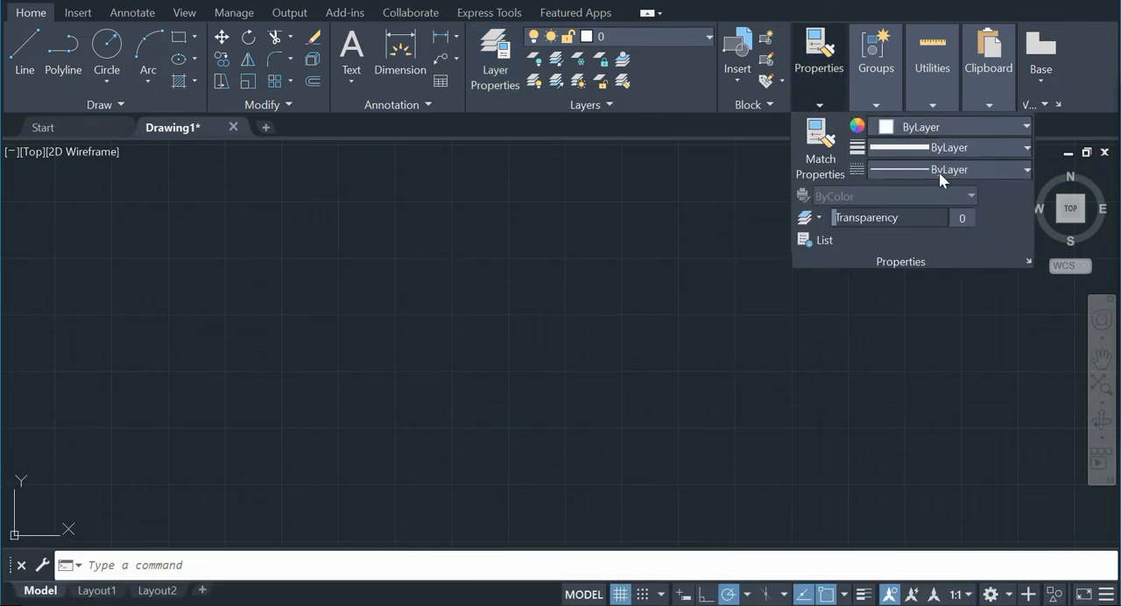
pyautogui.click(257, 234)
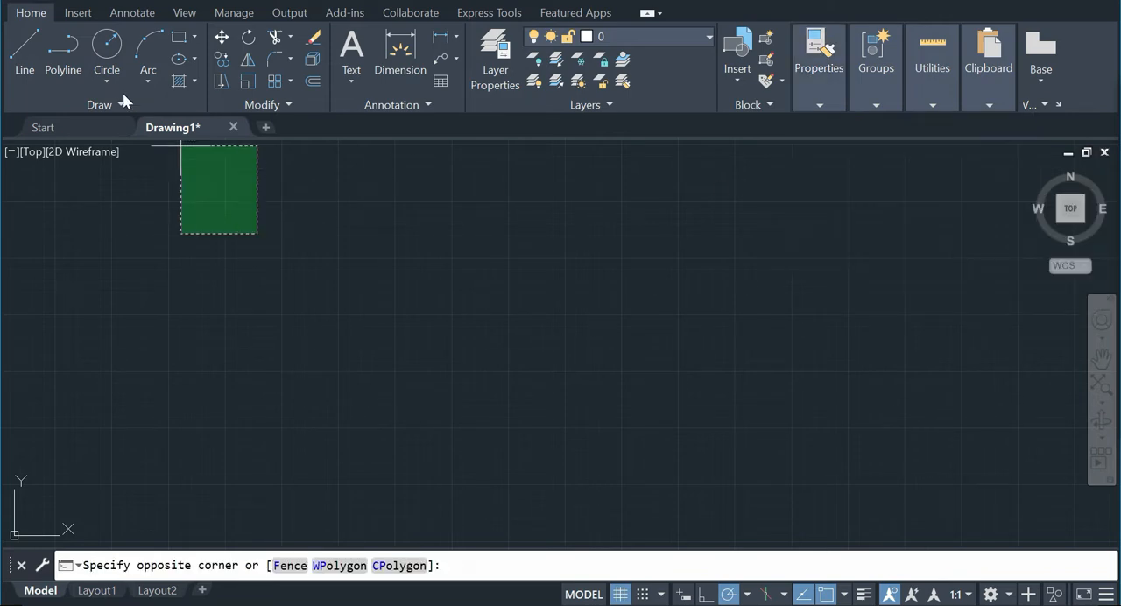
pyautogui.click(33, 48)
pyautogui.click(435, 376)
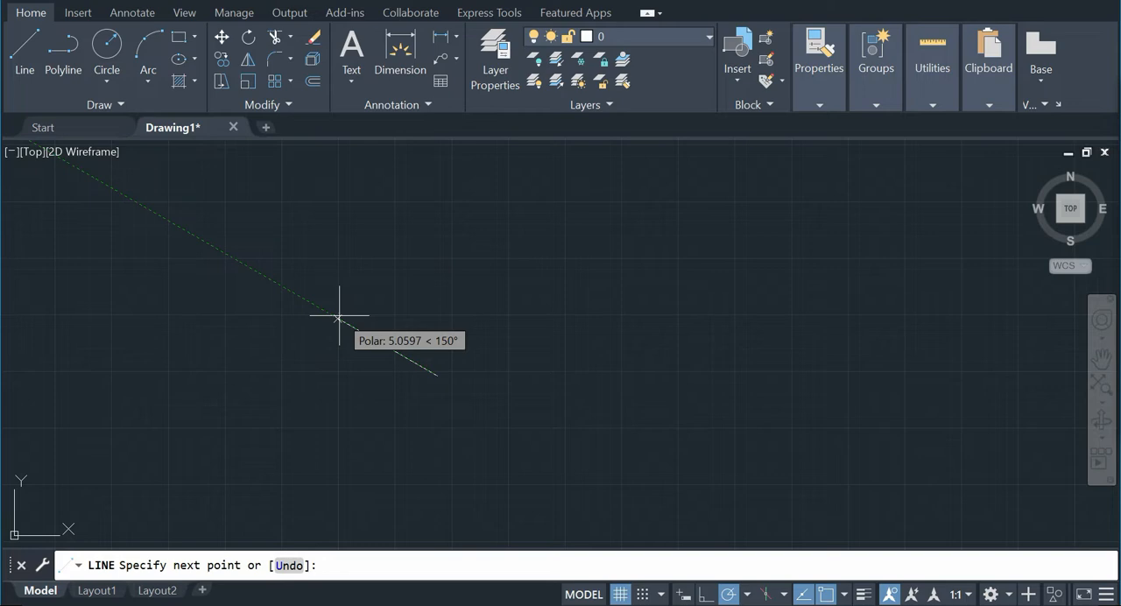
pyautogui.click(863, 596)
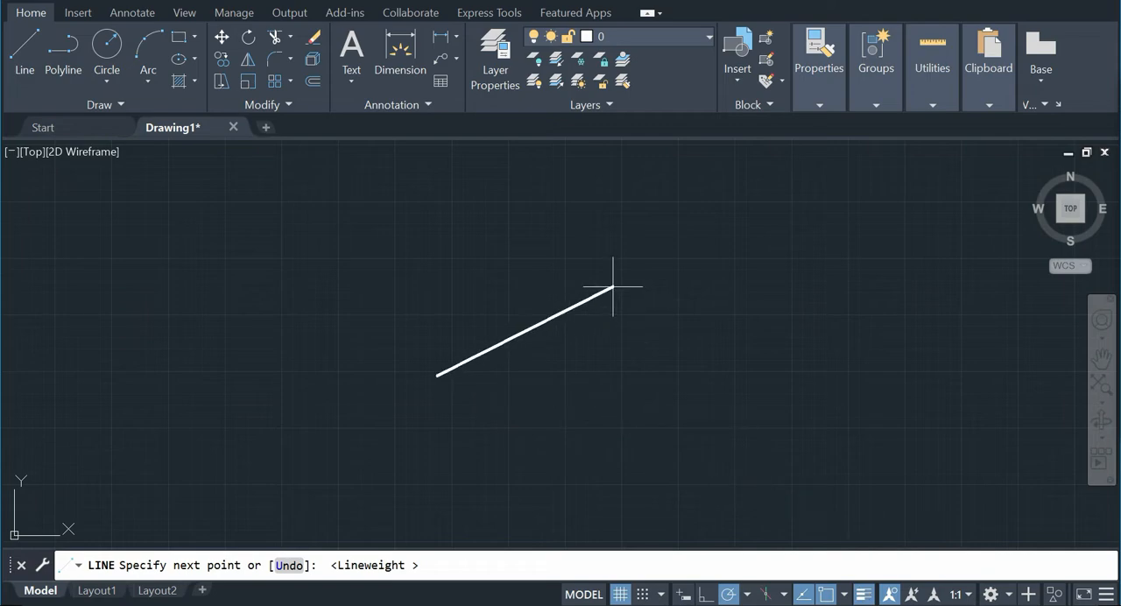
# Step: Check the reference picture and draw connected profile edges 5 units at 330°, 1 unit straight up and 2 units at 150°
pyautogui.click(682, 604)
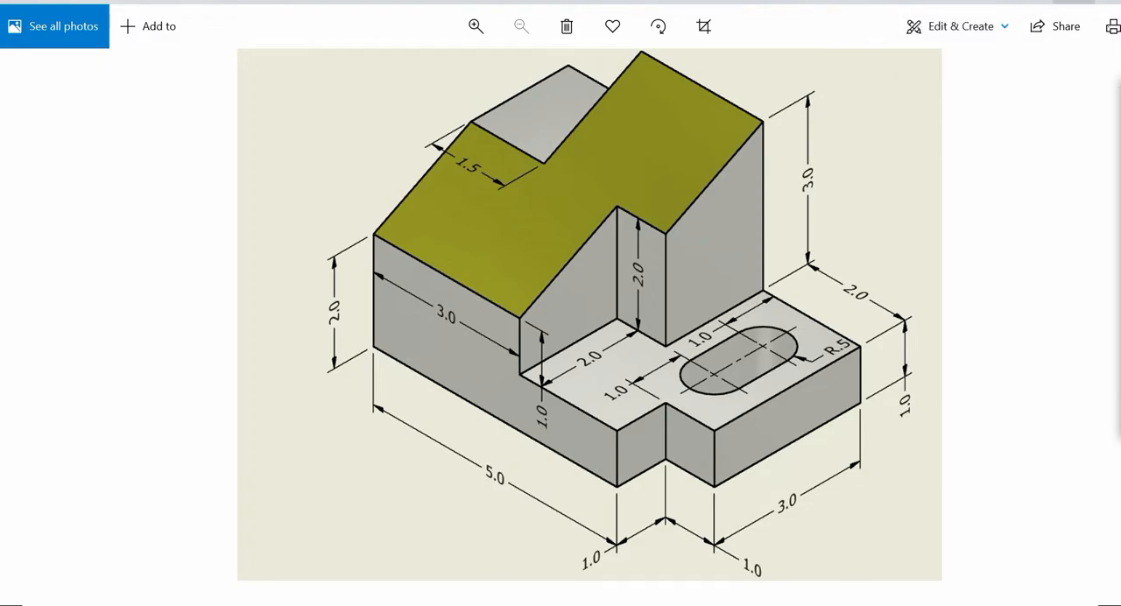
pyautogui.click(1073, 2)
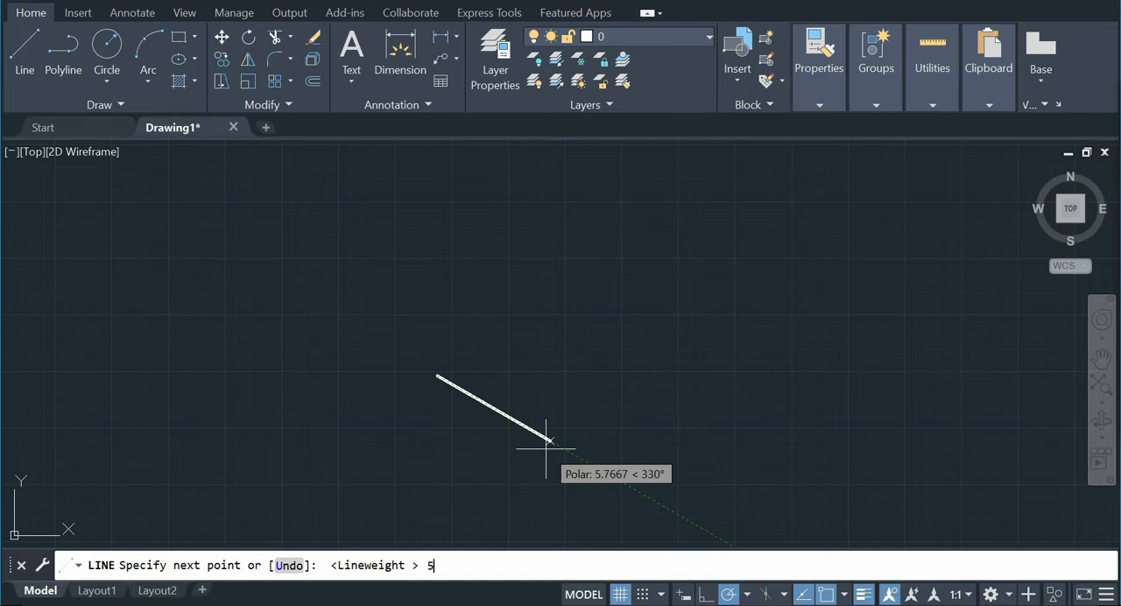
pyautogui.press('Return')
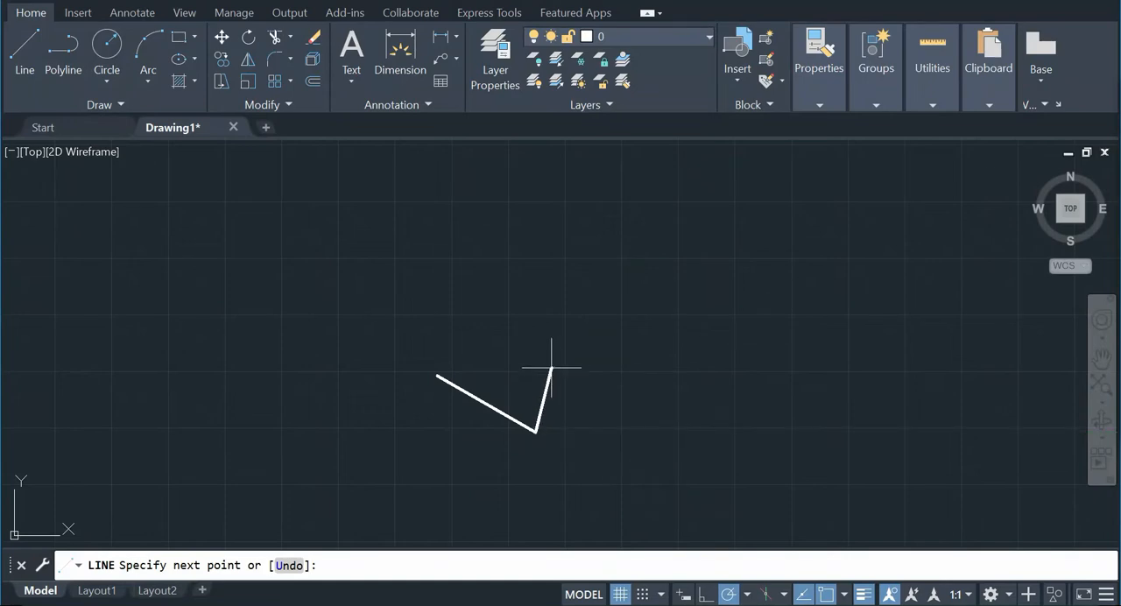
pyautogui.write('1')
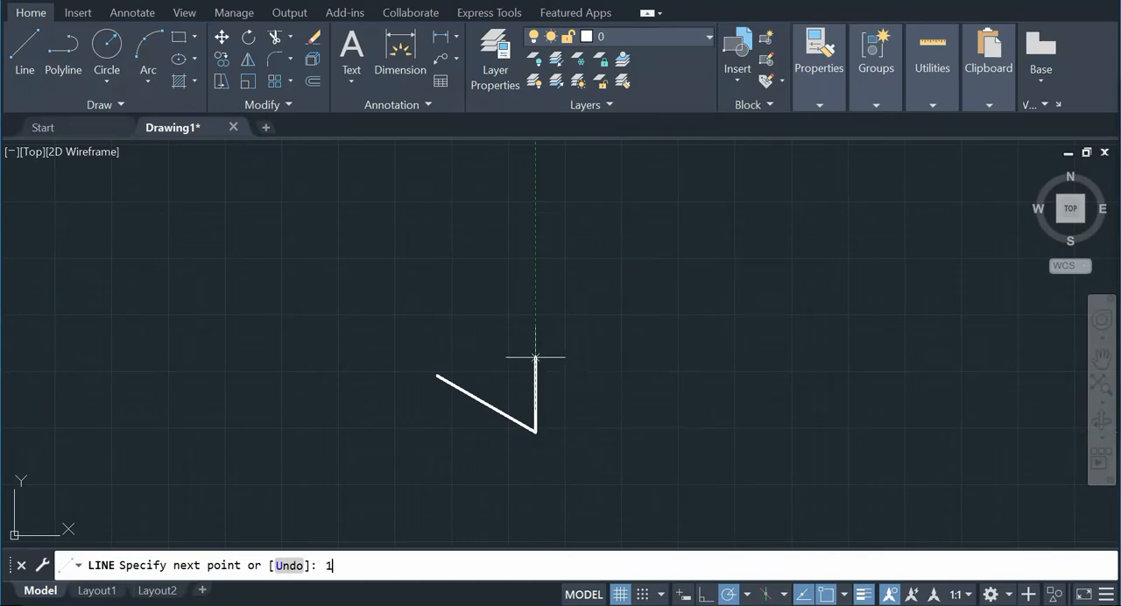
pyautogui.press('Return')
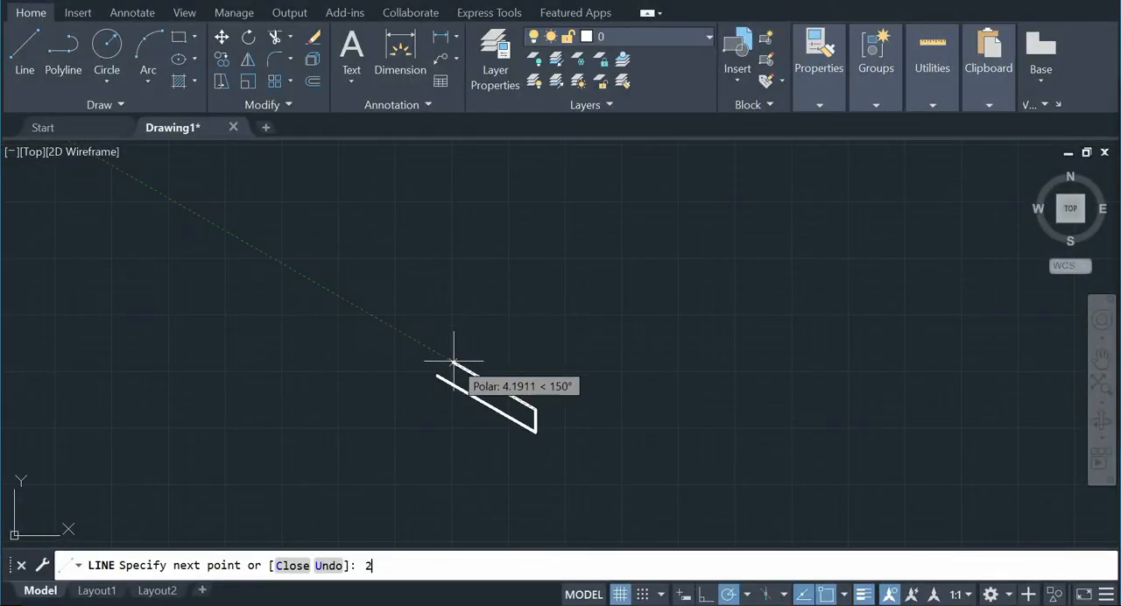
pyautogui.press('Return')
# Step: Continue the profile from the 2-unit edge with a 1-unit vertical edge at 90°, following the reference picture
pyautogui.scroll(-6, 387, 390)
pyautogui.scroll(4, 451, 368)
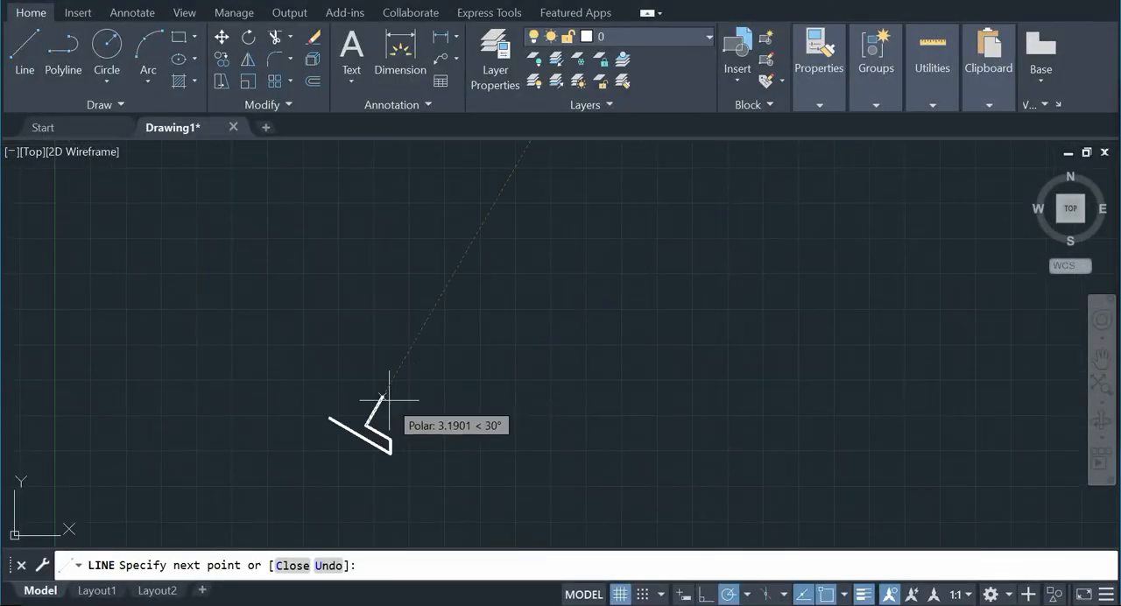
pyautogui.moveTo(319, 430); pyautogui.dragTo(463, 420, button='middle')
pyautogui.scroll(-2, 465, 414)
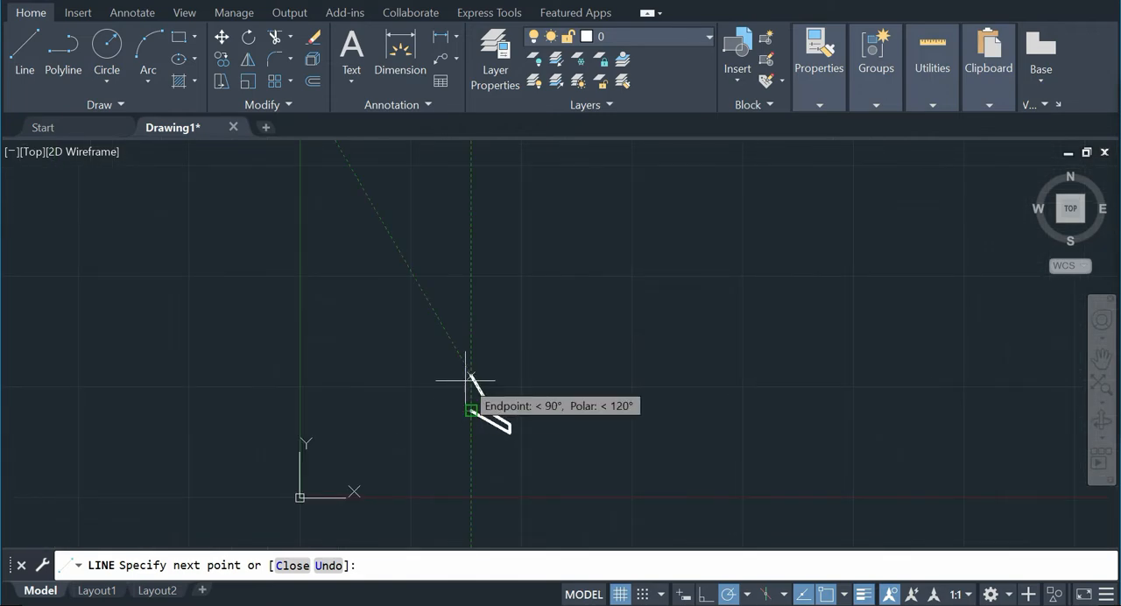
pyautogui.scroll(4, 464, 385)
pyautogui.moveTo(464, 393)
pyautogui.mouseDown(button='middle')
pyautogui.moveTo(488, 391)
pyautogui.moveTo(464, 231)
pyautogui.mouseUp(button='middle')
pyautogui.scroll(3, 483, 243)
pyautogui.scroll(-2, 508, 271)
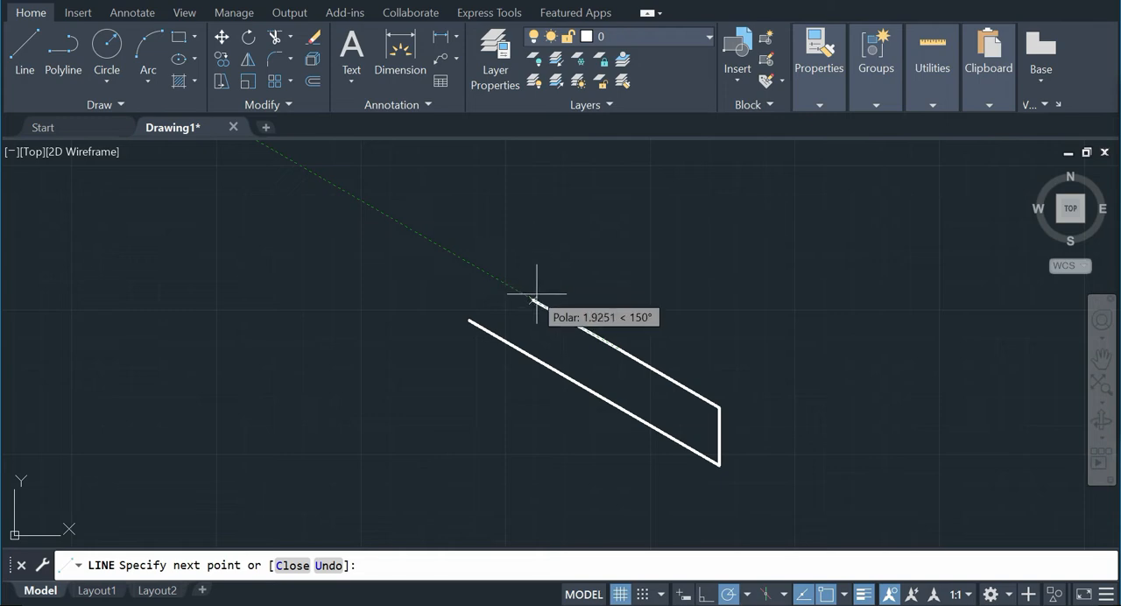
pyautogui.moveTo(537, 295); pyautogui.dragTo(397, 317, button='middle')
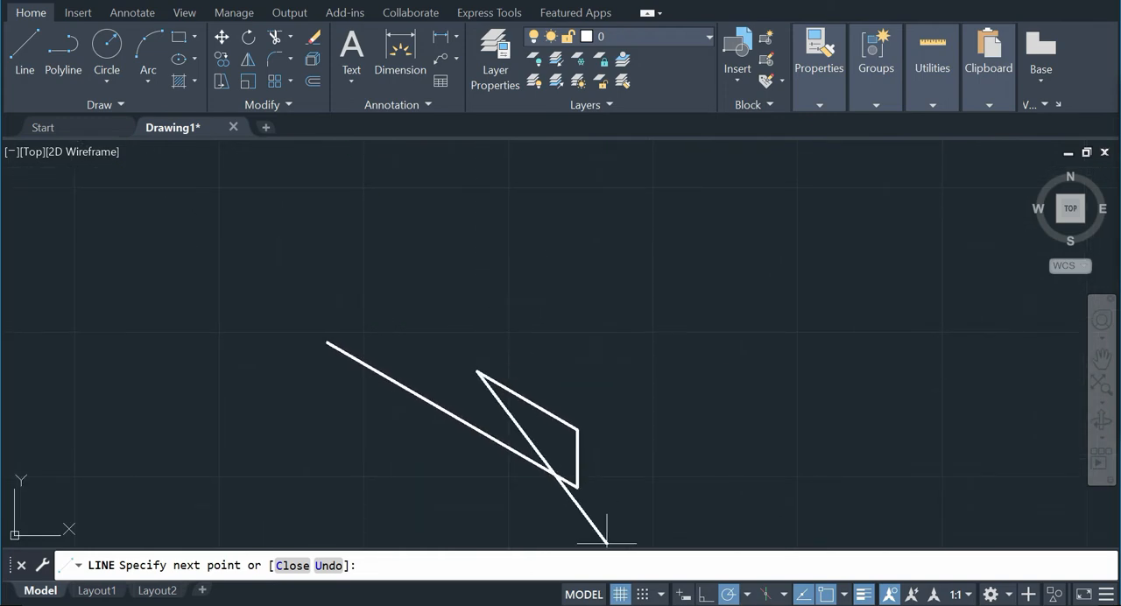
pyautogui.click(634, 605)
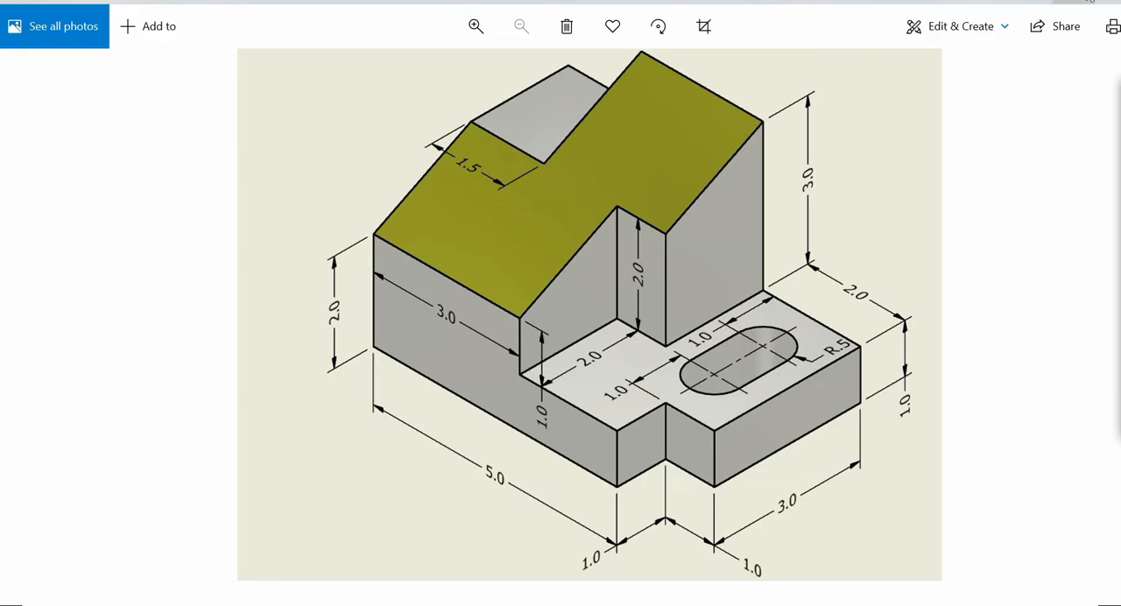
pyautogui.hotkey('alt', 'Tab')
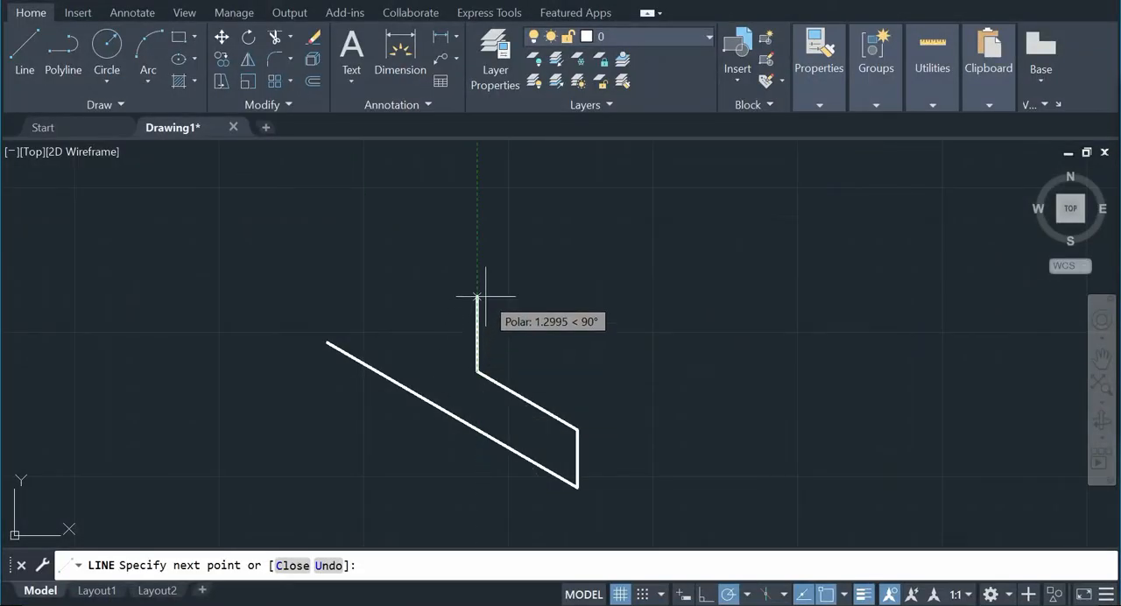
pyautogui.press('Return')
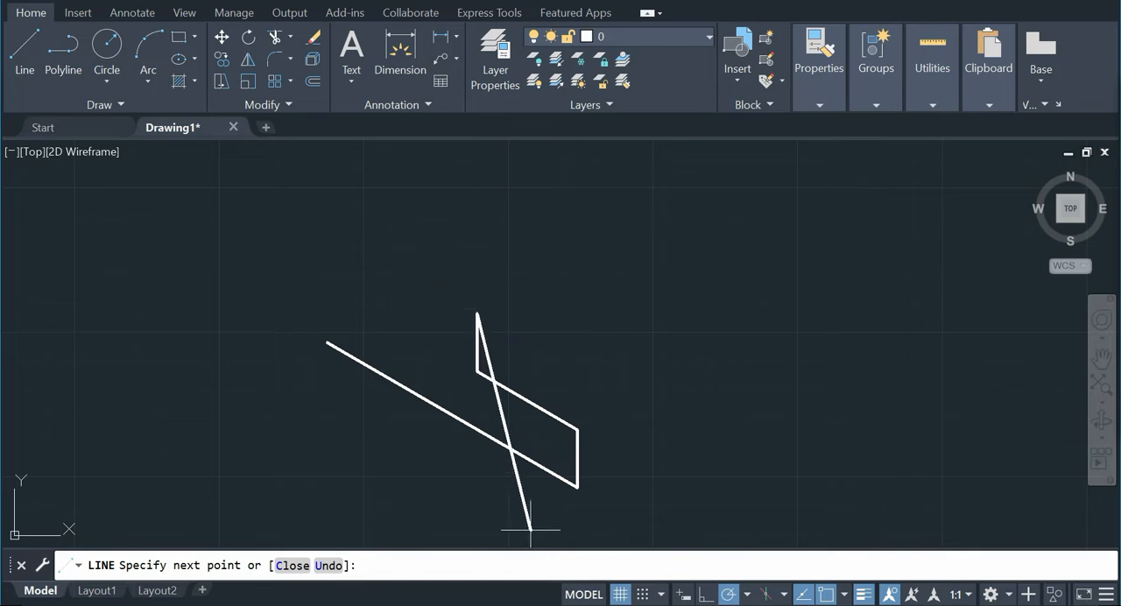
# Step: Add the 3-unit upper edge at 150° and close the profile with a vertical edge down to its start point
pyautogui.hotkey('alt', 'Tab')
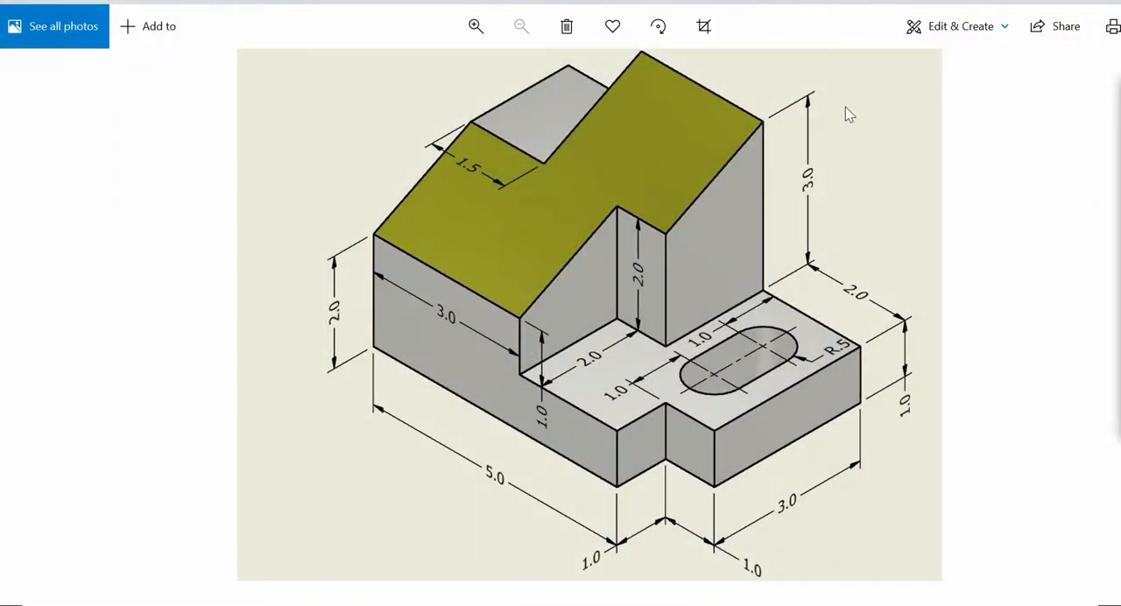
pyautogui.hotkey('alt', 'Tab')
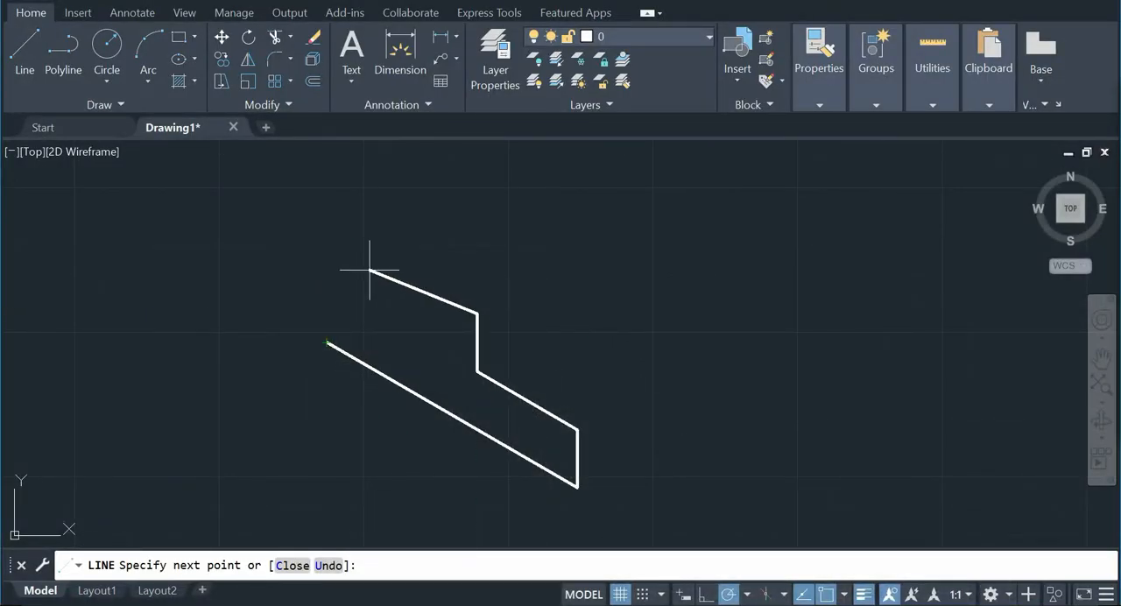
pyautogui.press('Return')
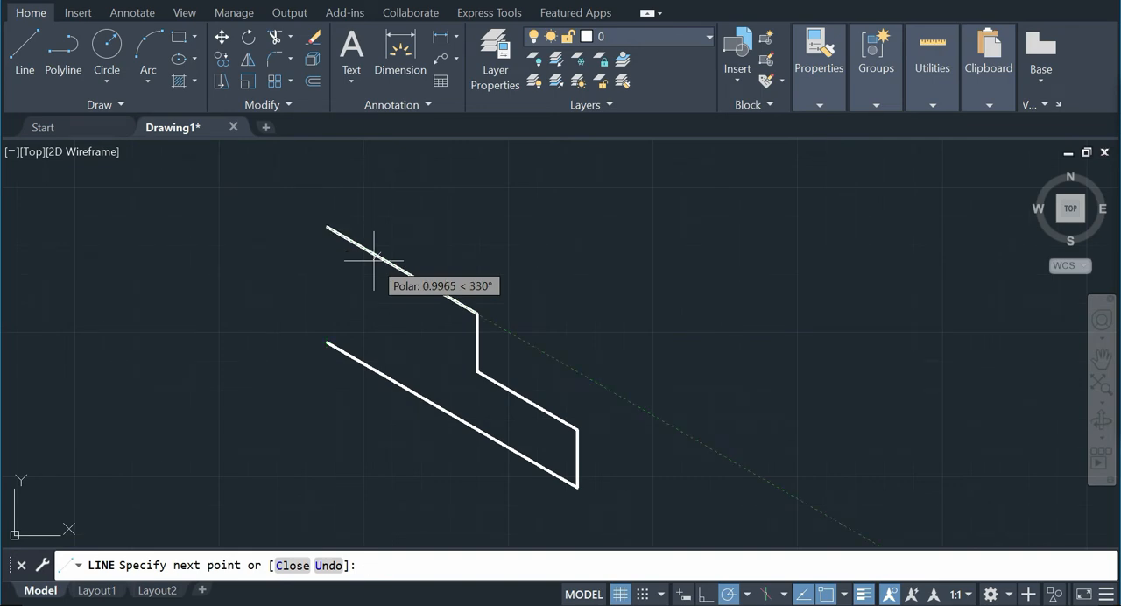
pyautogui.rightClick(356, 307)
pyautogui.click(378, 318)
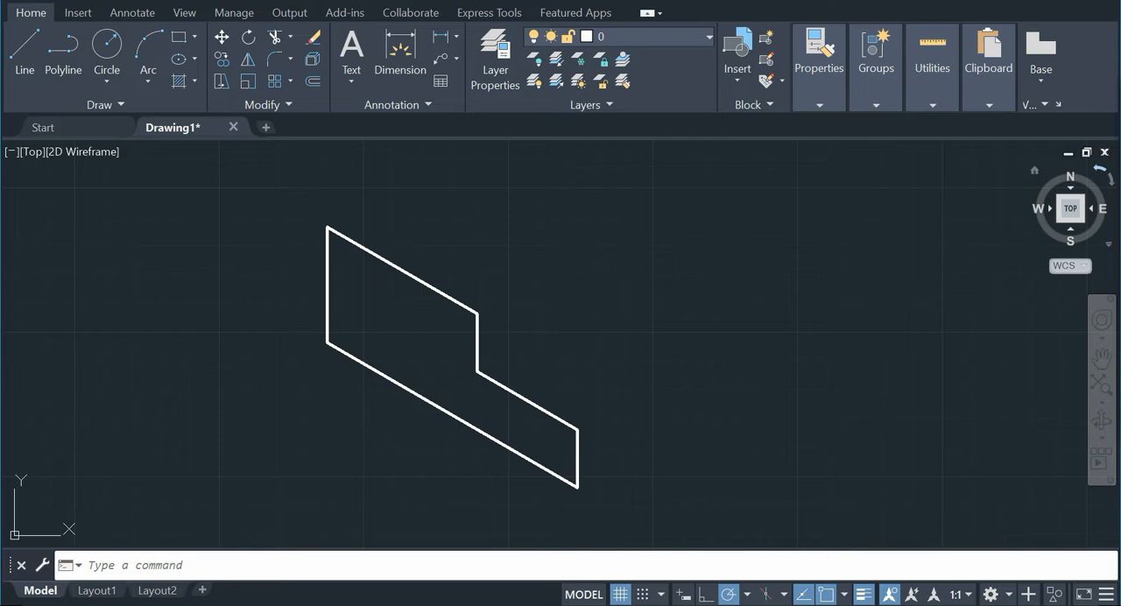
pyautogui.click(1118, 172)
pyautogui.moveTo(481, 435)
pyautogui.mouseDown()
pyautogui.moveTo(626, 520)
pyautogui.moveTo(582, 535)
pyautogui.moveTo(548, 530)
pyautogui.mouseUp()
pyautogui.moveTo(331, 343)
pyautogui.mouseDown()
pyautogui.moveTo(338, 155)
pyautogui.moveTo(356, 175)
pyautogui.mouseUp()
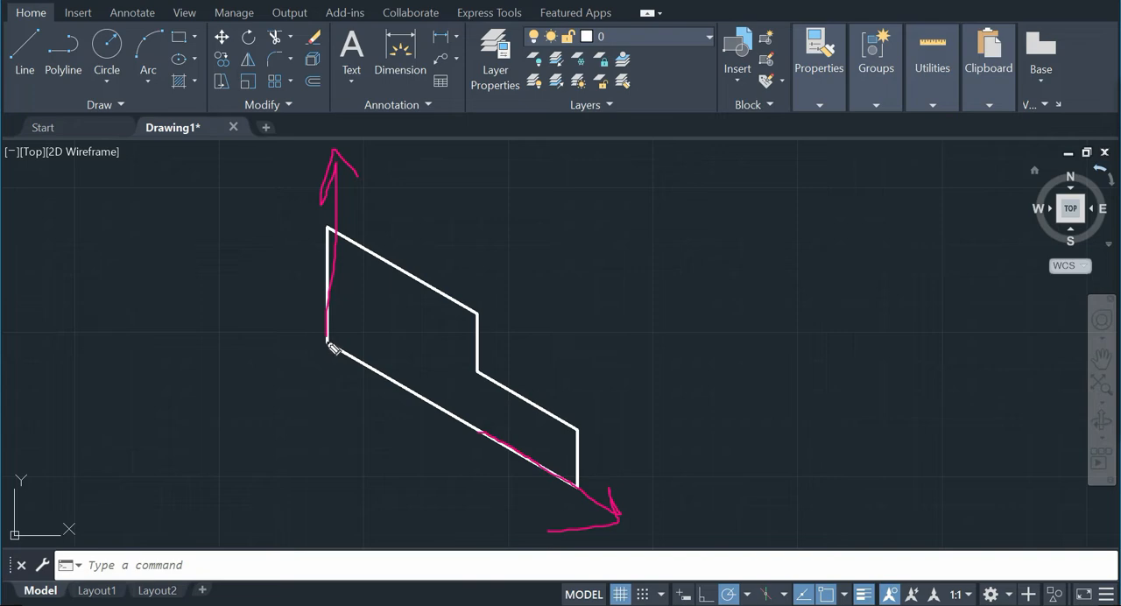
pyautogui.moveTo(327, 335); pyautogui.dragTo(478, 256)
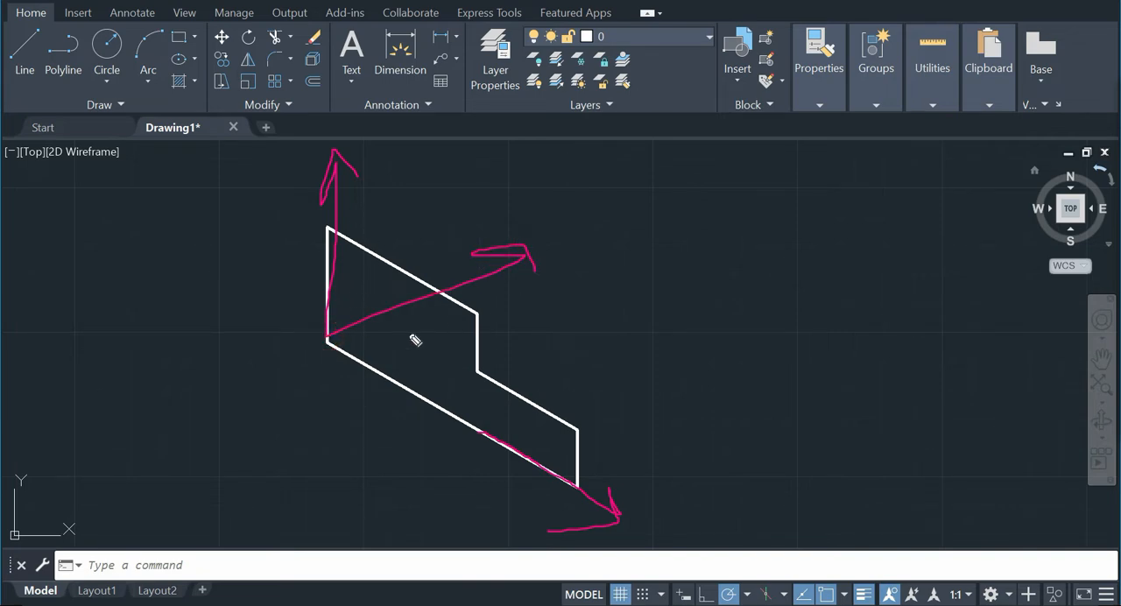
pyautogui.moveTo(324, 348); pyautogui.dragTo(193, 384)
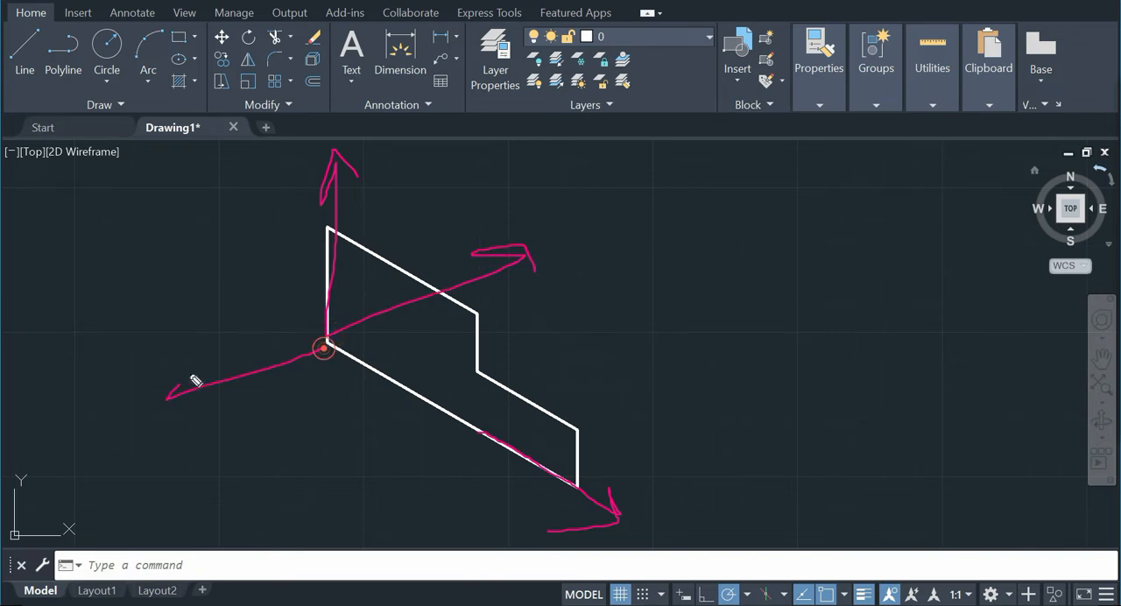
pyautogui.click(1116, 302)
pyautogui.moveTo(1118, 175)
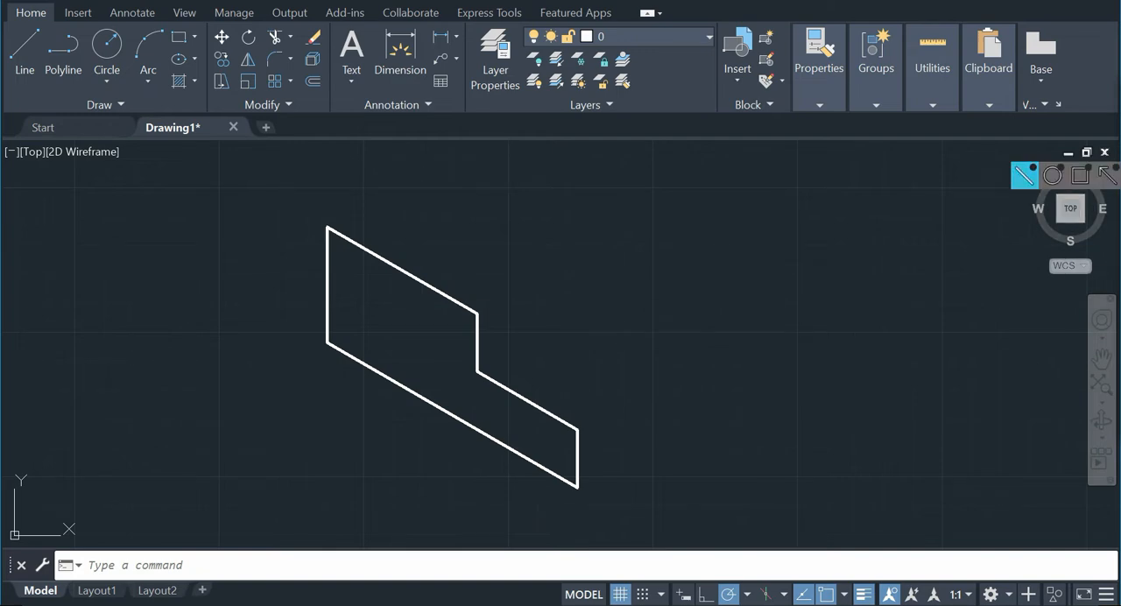
# Step: Draw the small end face from the profile's lowest corner: 1 unit at 30°, 1 unit straight up, and back to the profile's corner
pyautogui.click(685, 605)
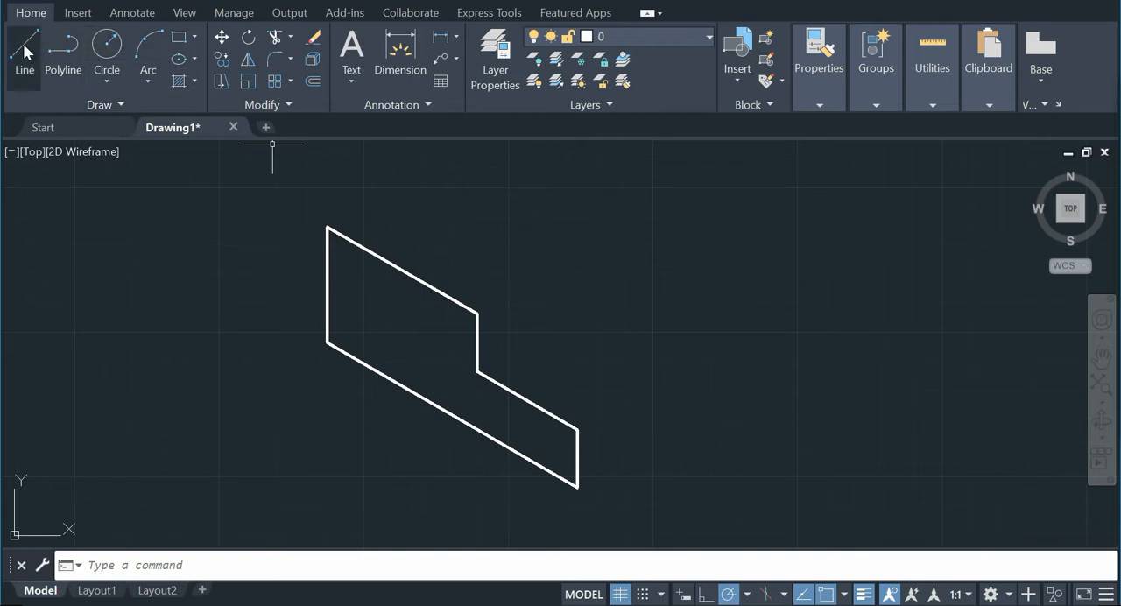
pyautogui.click(24, 52)
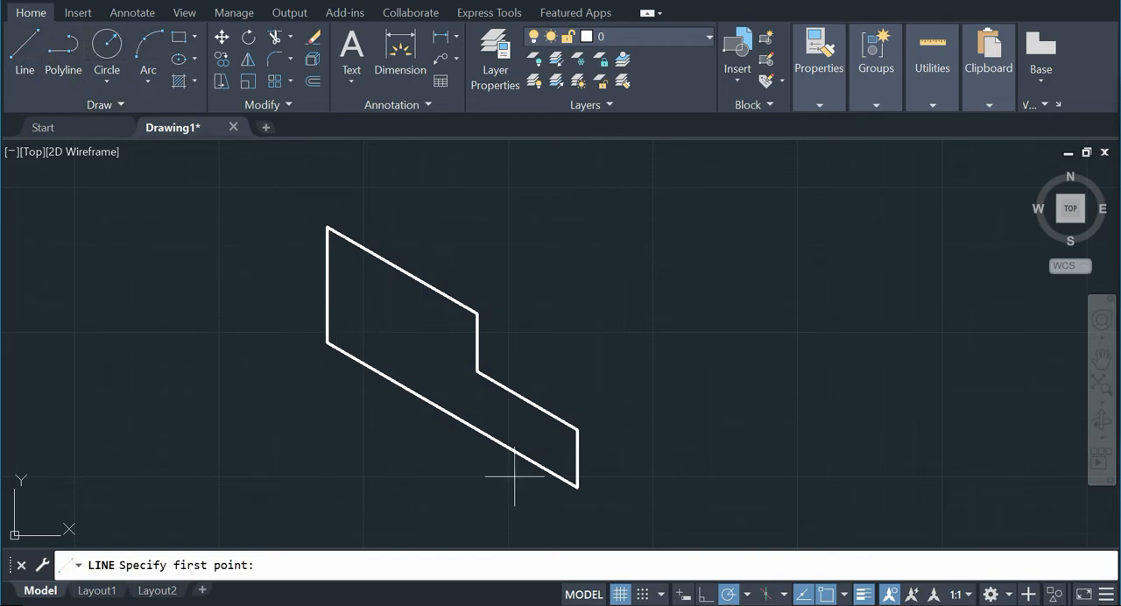
pyautogui.click(577, 486)
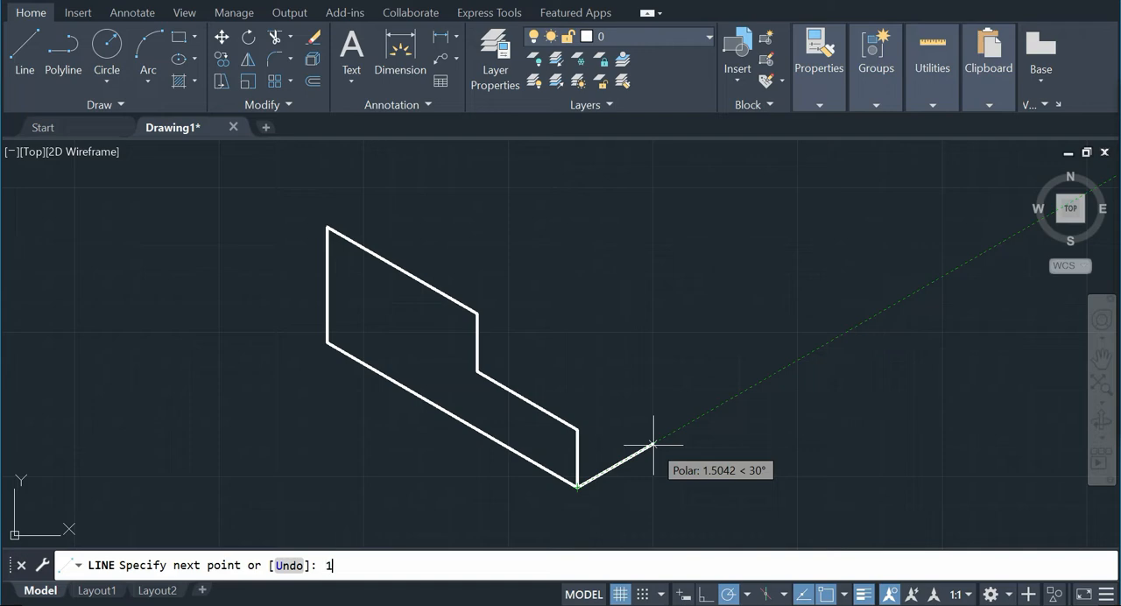
pyautogui.write('1')
pyautogui.press('Return')
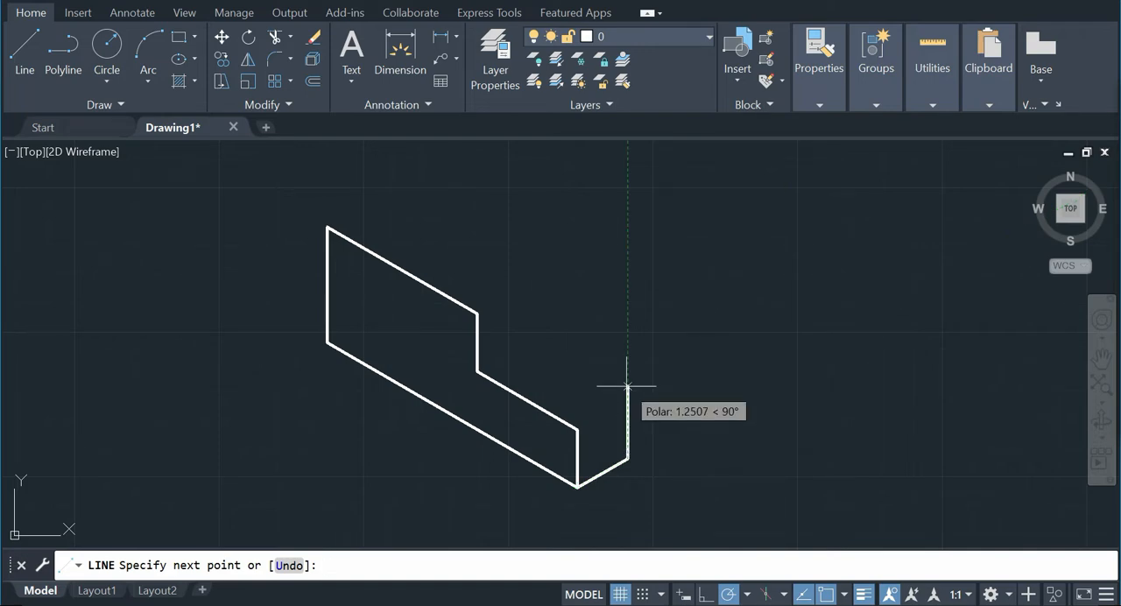
pyautogui.write('1')
pyautogui.press('Return')
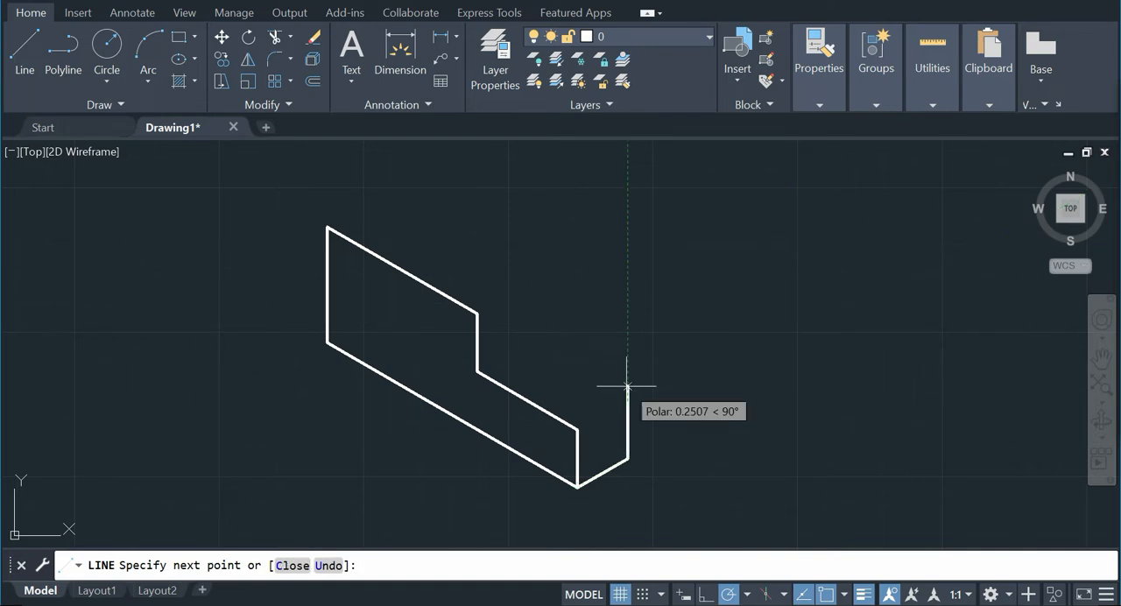
pyautogui.click(577, 429)
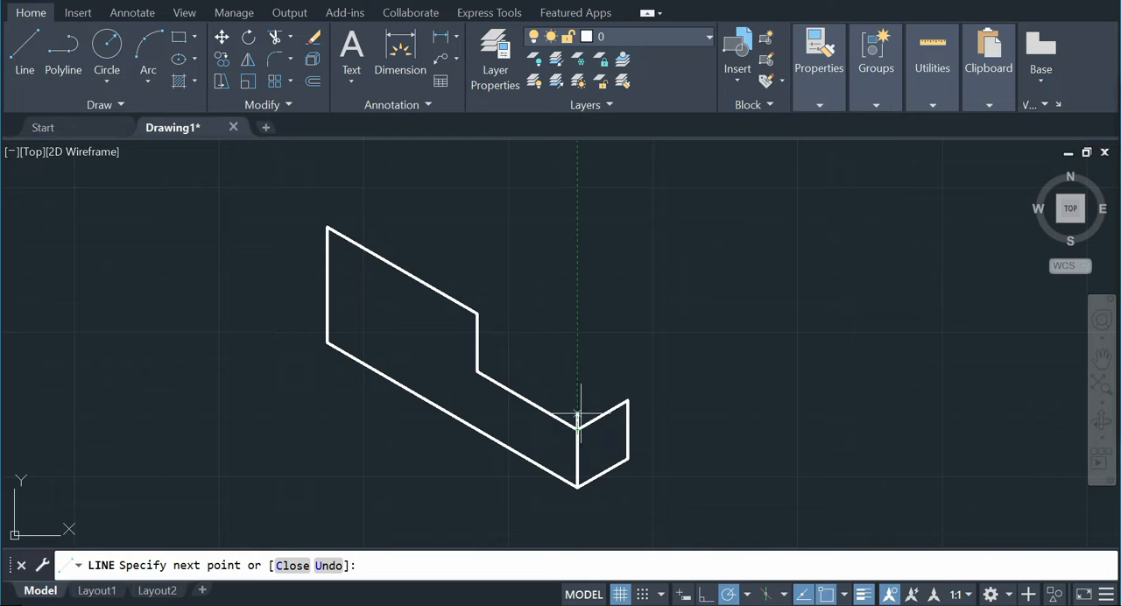
pyautogui.rightClick(585, 361)
pyautogui.click(627, 376)
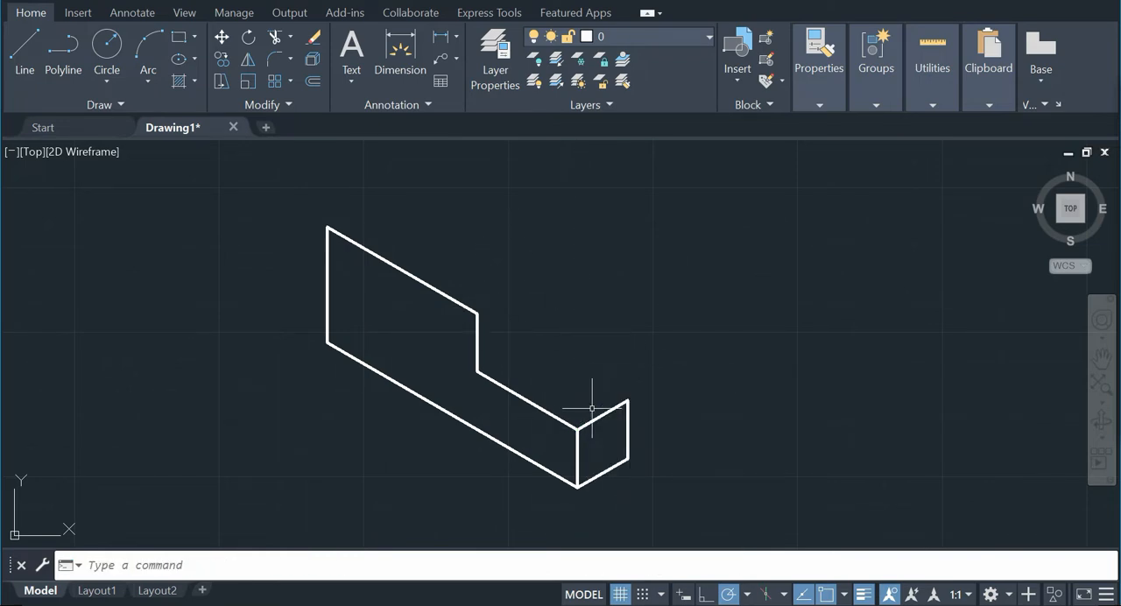
# Step: Start a line at the end face's upper outer corner and set object snap tracking to use all polar angle settings
pyautogui.click(22, 49)
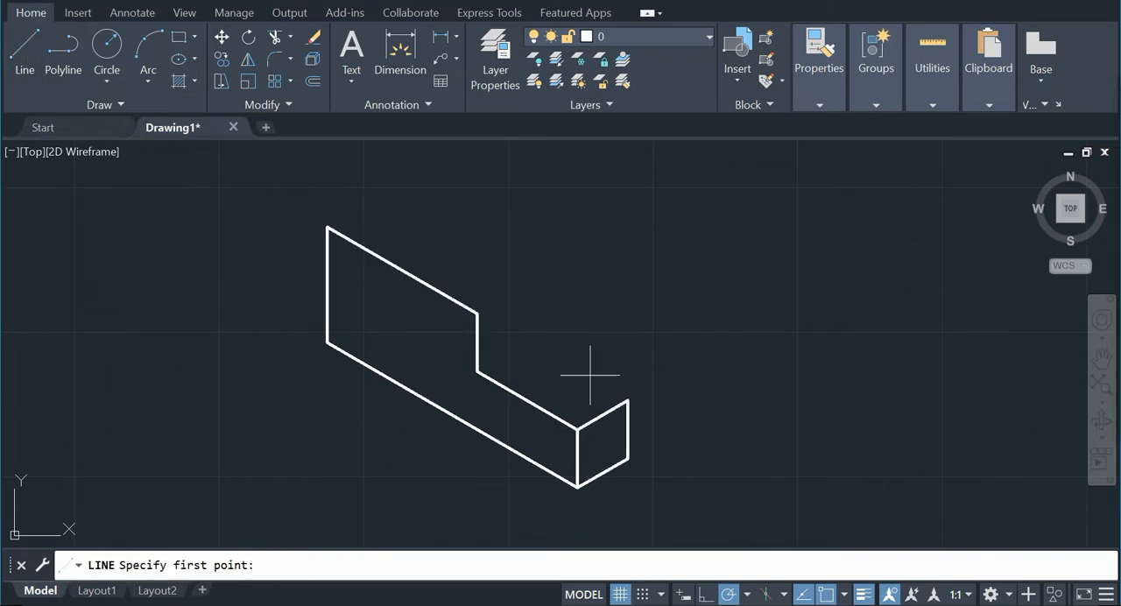
pyautogui.click(628, 400)
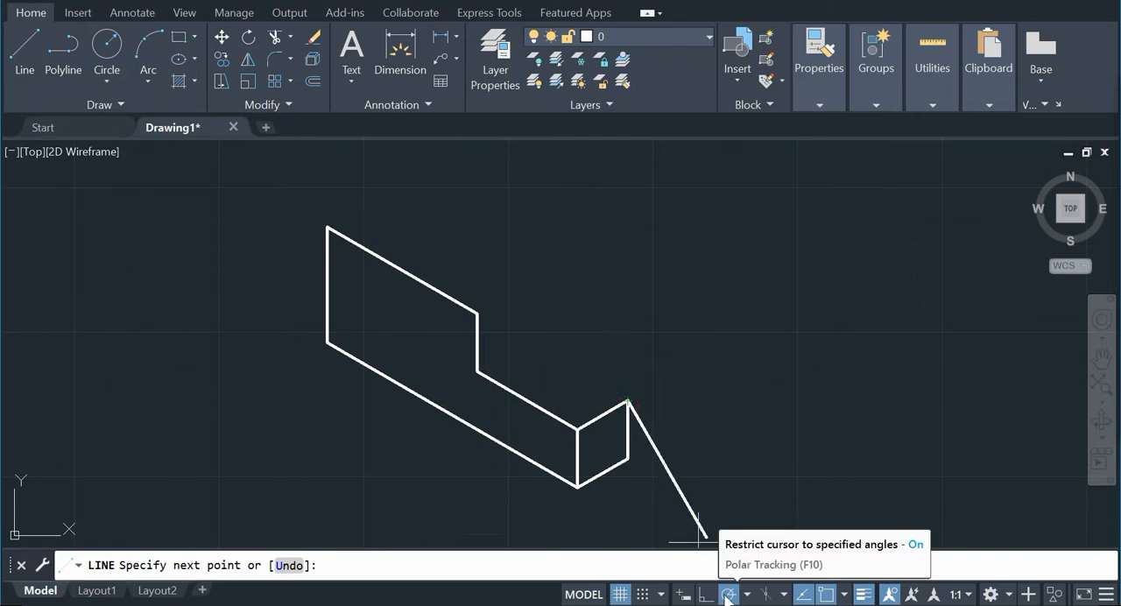
pyautogui.rightClick(732, 595)
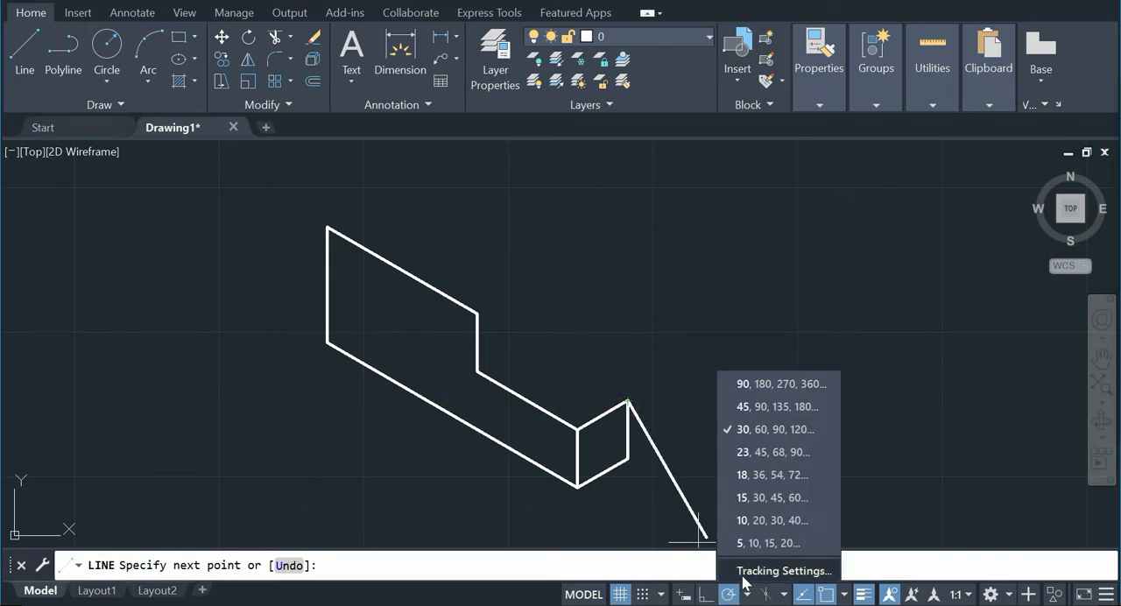
pyautogui.click(746, 569)
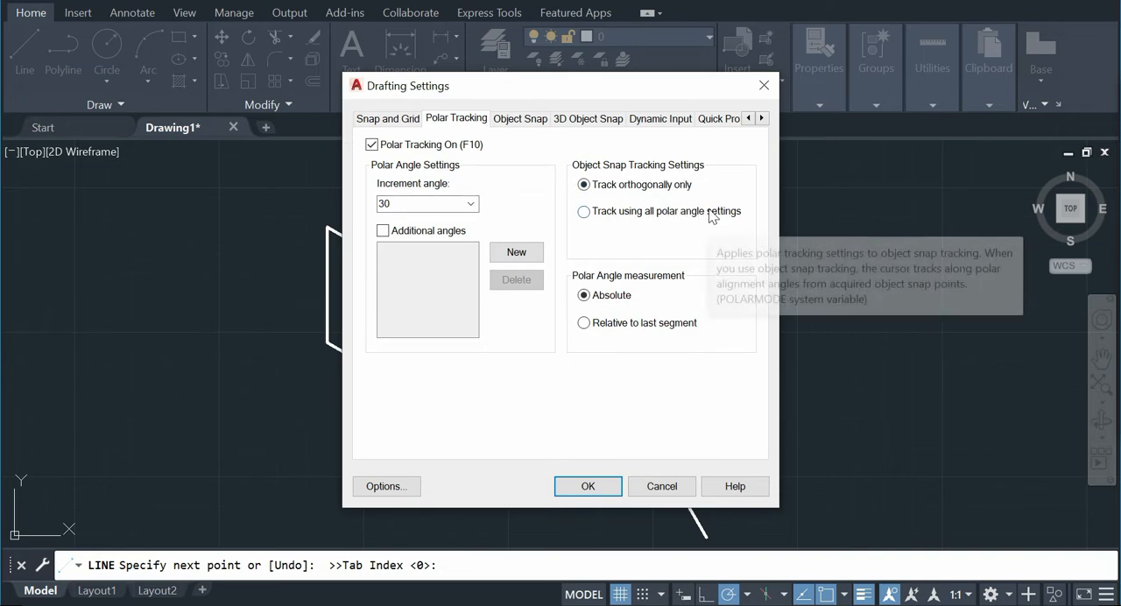
pyautogui.click(706, 211)
pyautogui.click(592, 486)
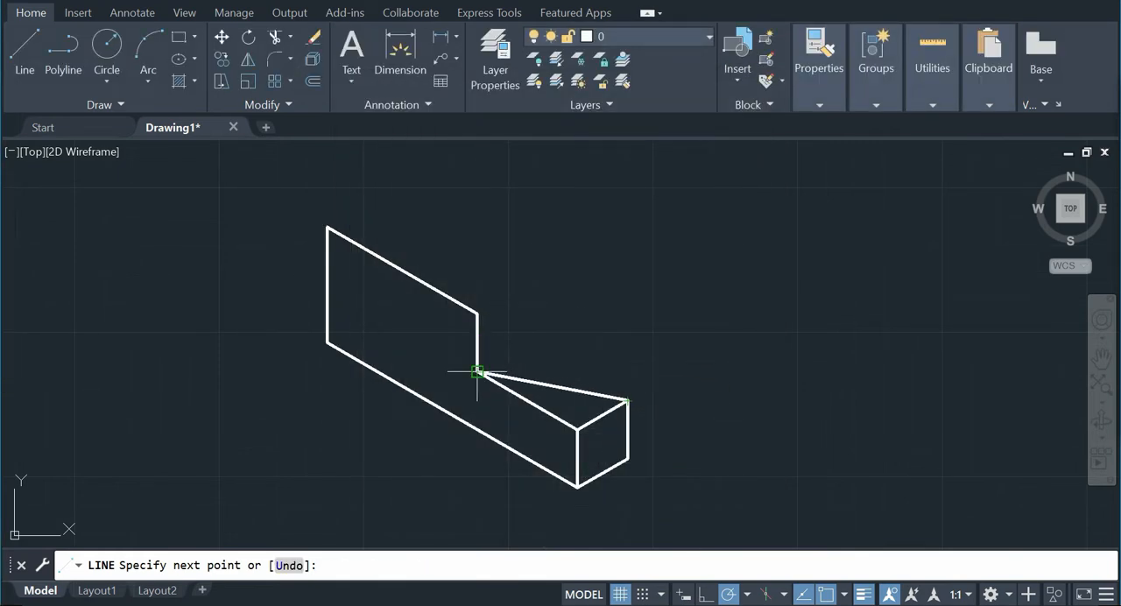
# Step: Draw an edge at 150° aligned with the profile's inner step corner and connect it to that corner
pyautogui.click(524, 344)
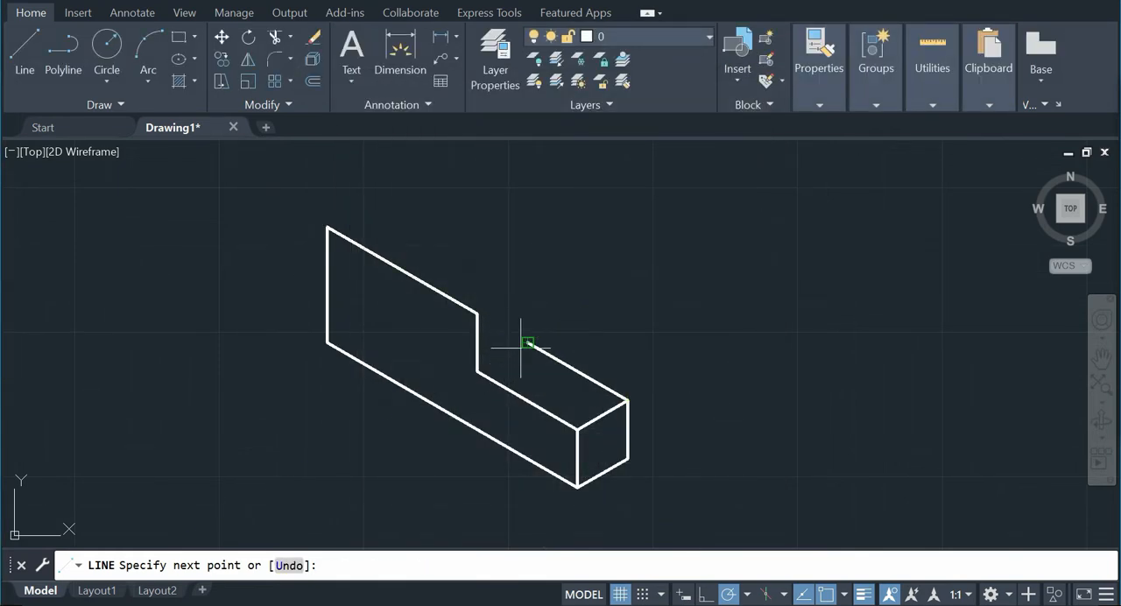
pyautogui.click(477, 371)
pyautogui.rightClick(546, 300)
pyautogui.click(599, 313)
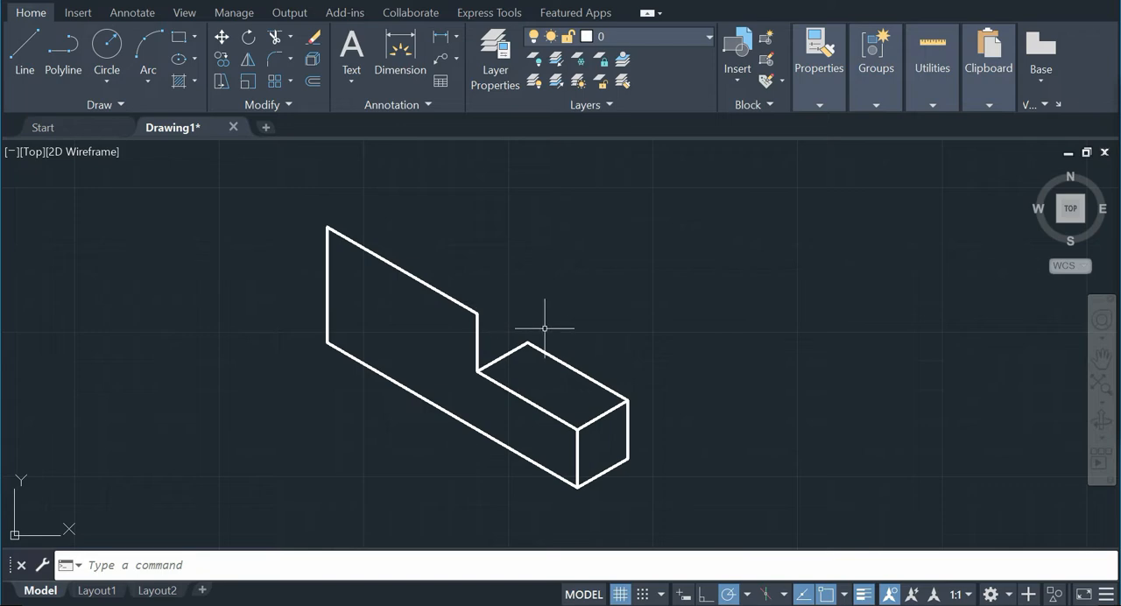
# Step: Delete the two edges drawn above the lower step of the profile
pyautogui.click(576, 338)
pyautogui.click(518, 355)
pyautogui.press('Delete')
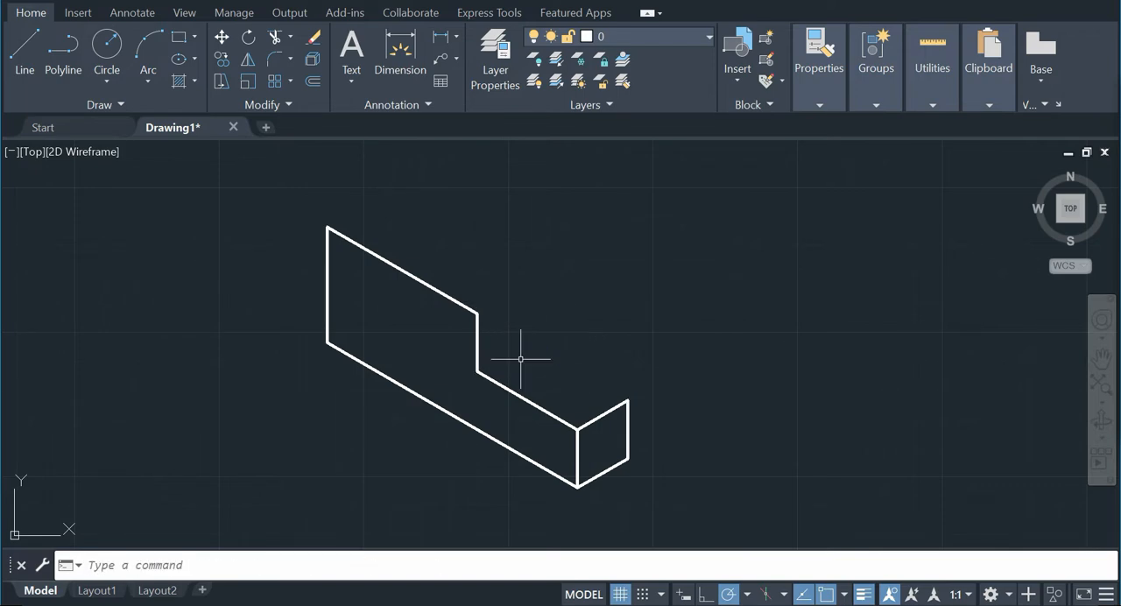
# Step: Draw the notch face from the end face's upper outer corner: 1 unit at 330°, 1 unit down, and back to the end face's lower corner
pyautogui.click(25, 44)
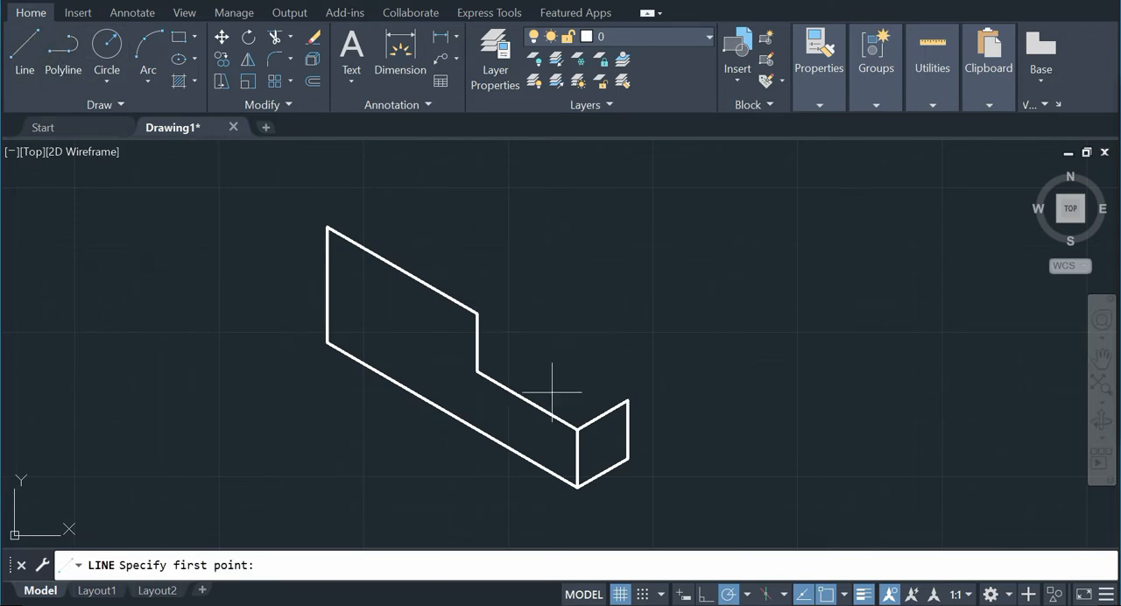
pyautogui.click(626, 402)
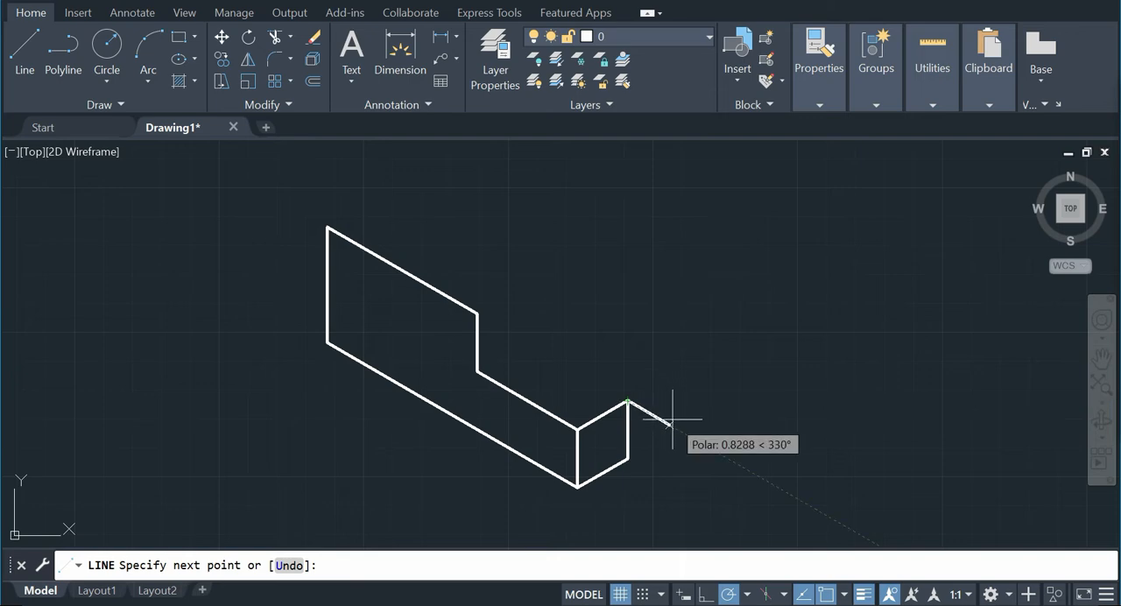
pyautogui.write('1')
pyautogui.press('Return')
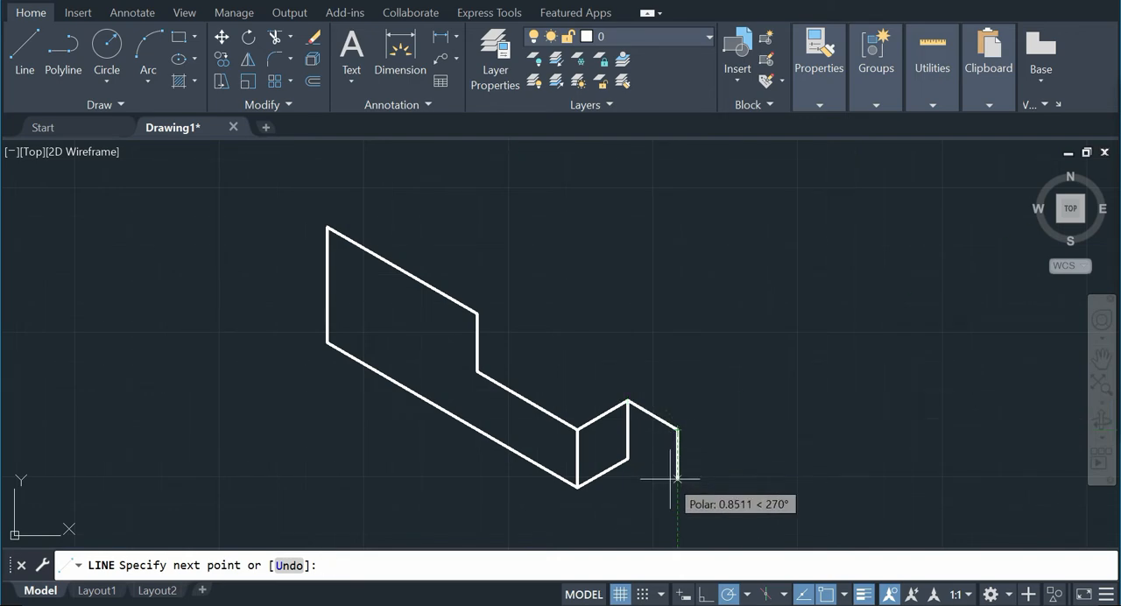
pyautogui.write('1')
pyautogui.press('Return')
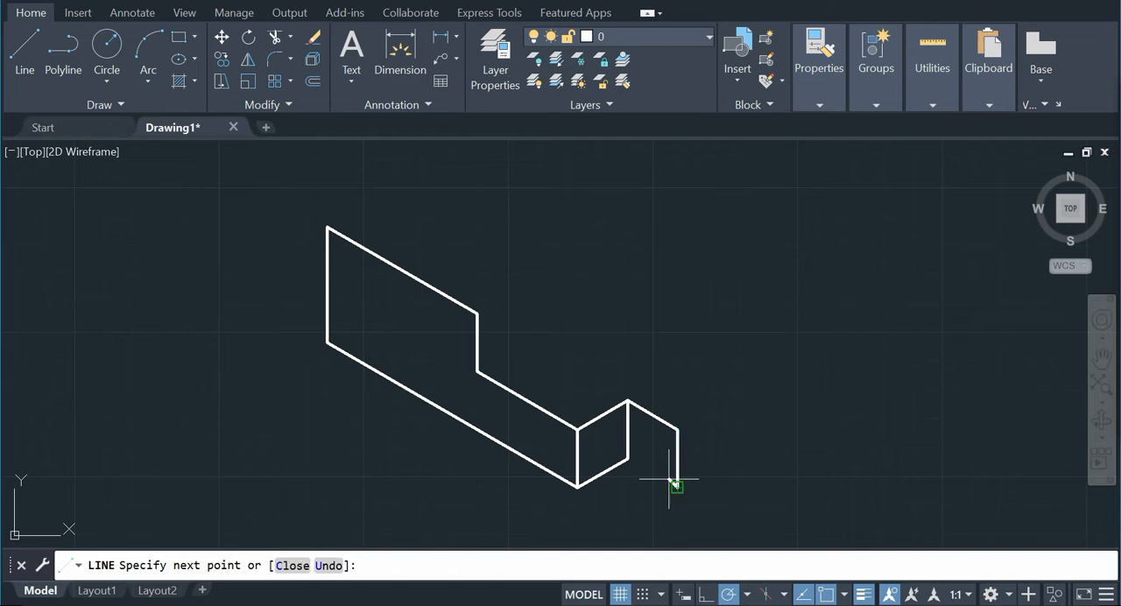
pyautogui.rightClick(645, 449)
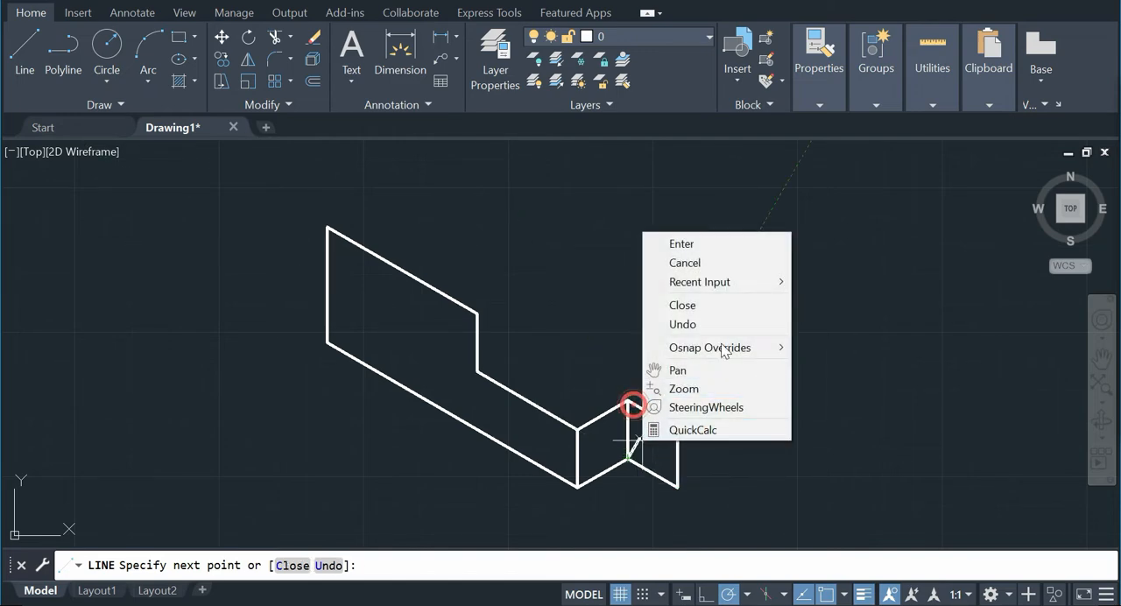
pyautogui.click(712, 241)
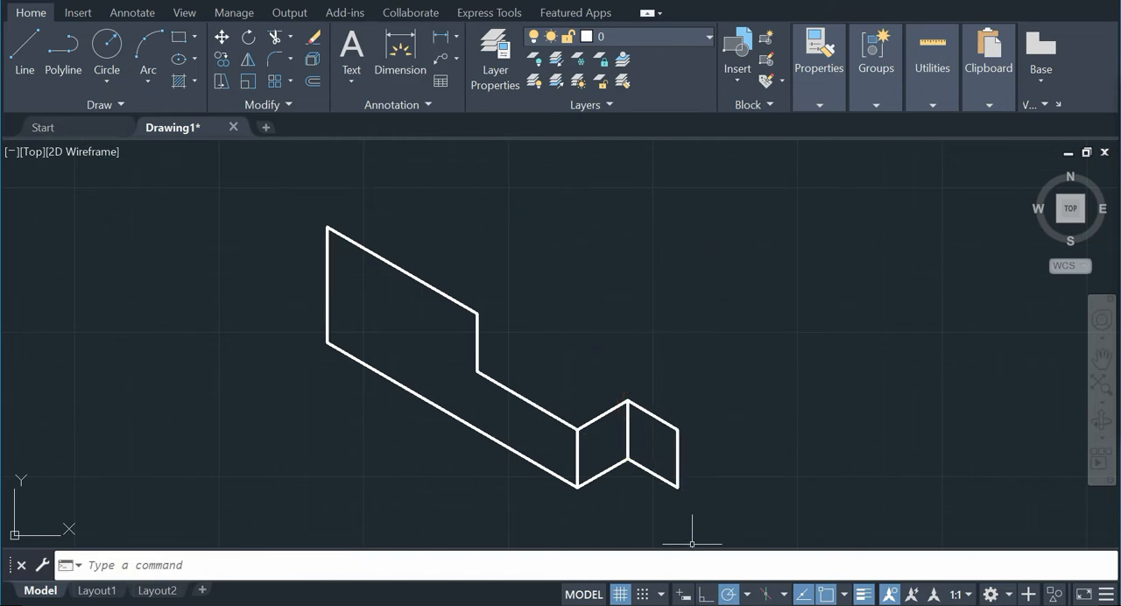
# Step: Check the reference picture and draw the long front face from the notch face's lower corner: 3 units at 30°, 1 unit up, closed to the notch's upper corner
pyautogui.click(690, 605)
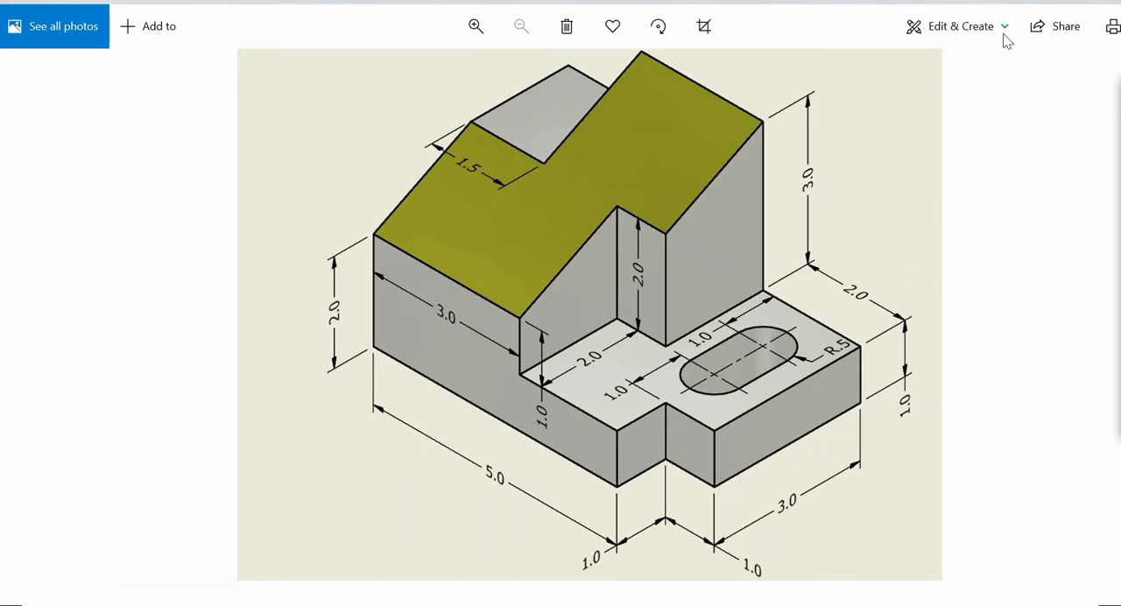
pyautogui.hotkey('alt', 'Tab')
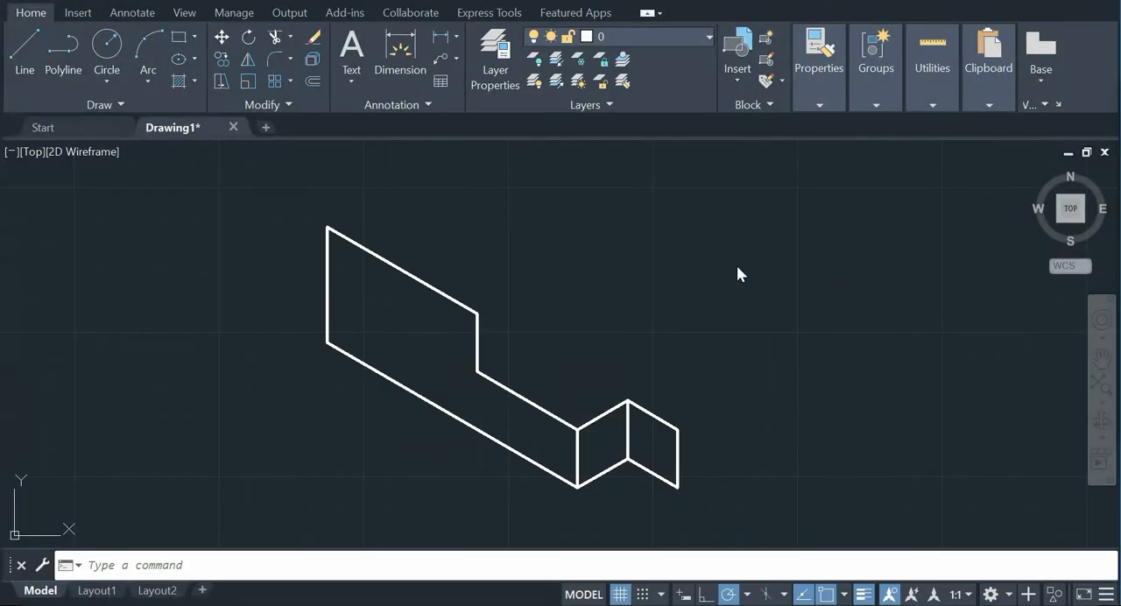
pyautogui.click(33, 41)
pyautogui.click(678, 486)
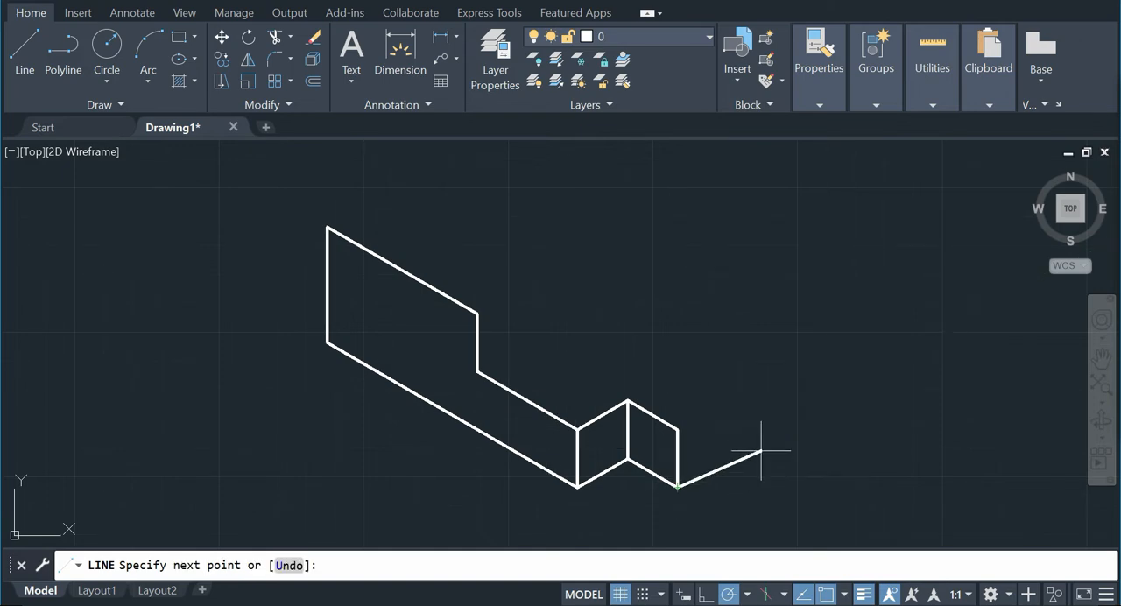
pyautogui.write('3')
pyautogui.press('Return')
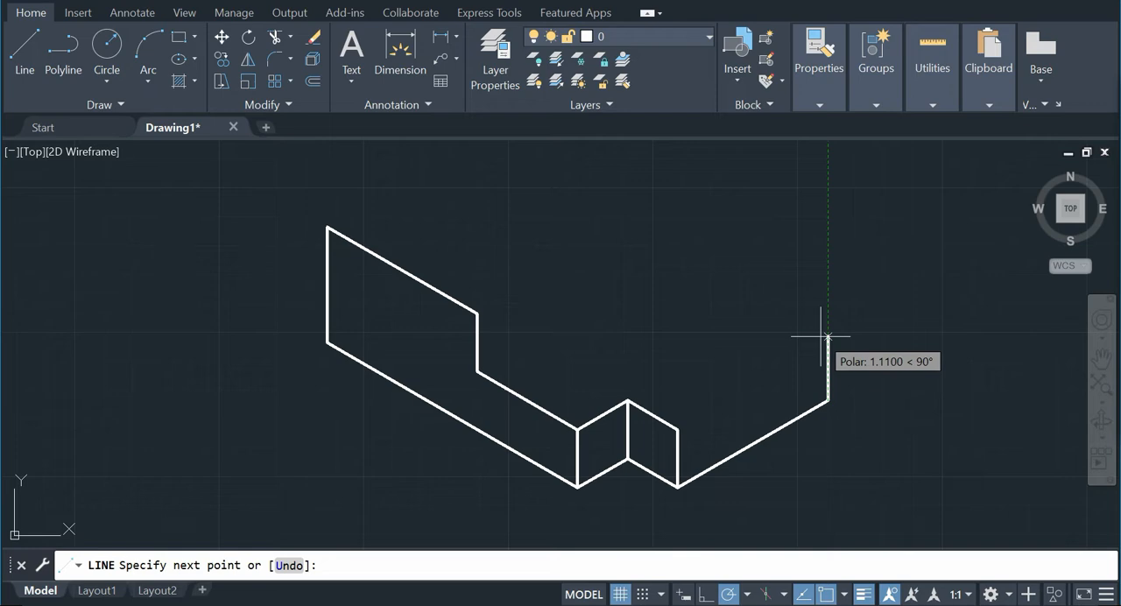
pyautogui.write('1')
pyautogui.press('Return')
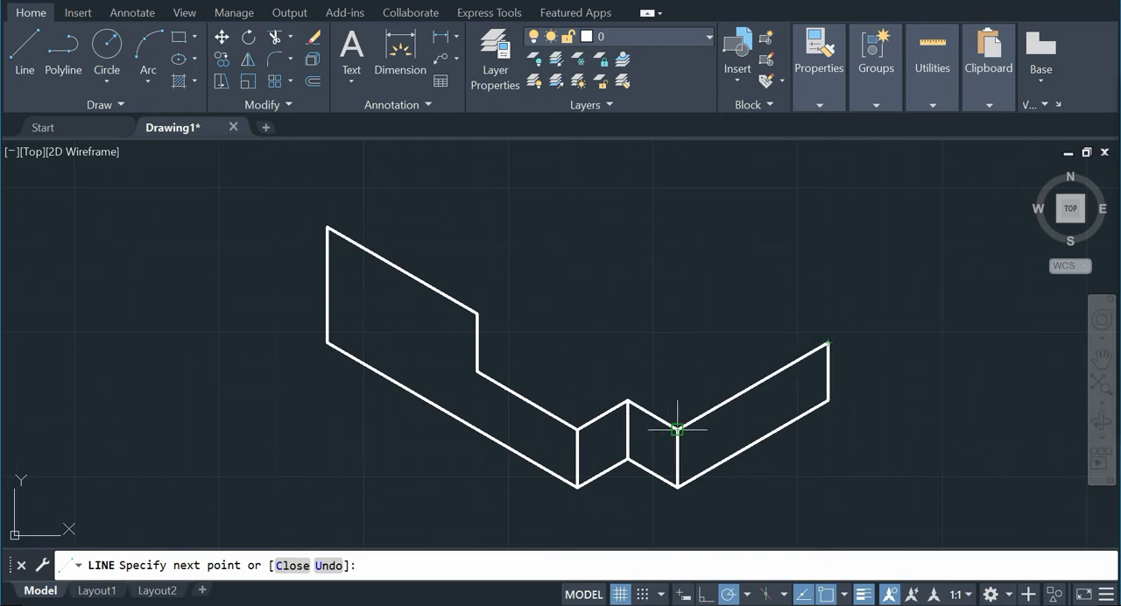
pyautogui.click(677, 429)
pyautogui.rightClick(694, 366)
pyautogui.click(744, 378)
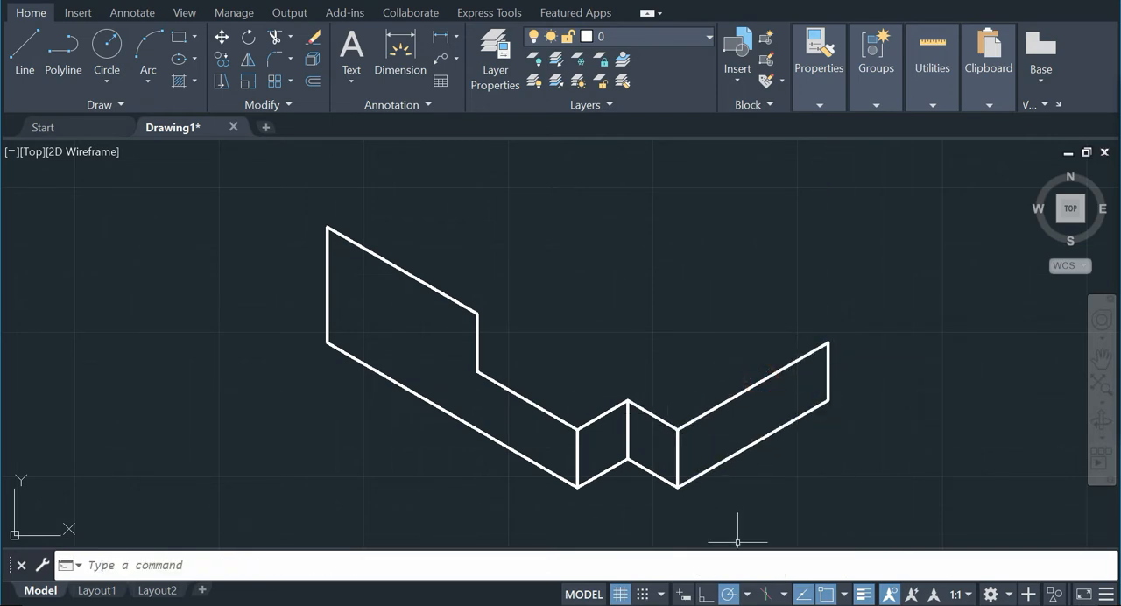
# Step: Check the reference picture and draw the base's top edges from the front face's far upper corner: 2 units at 150°, then 2 units at 210°
pyautogui.hotkey('alt', 'Tab')
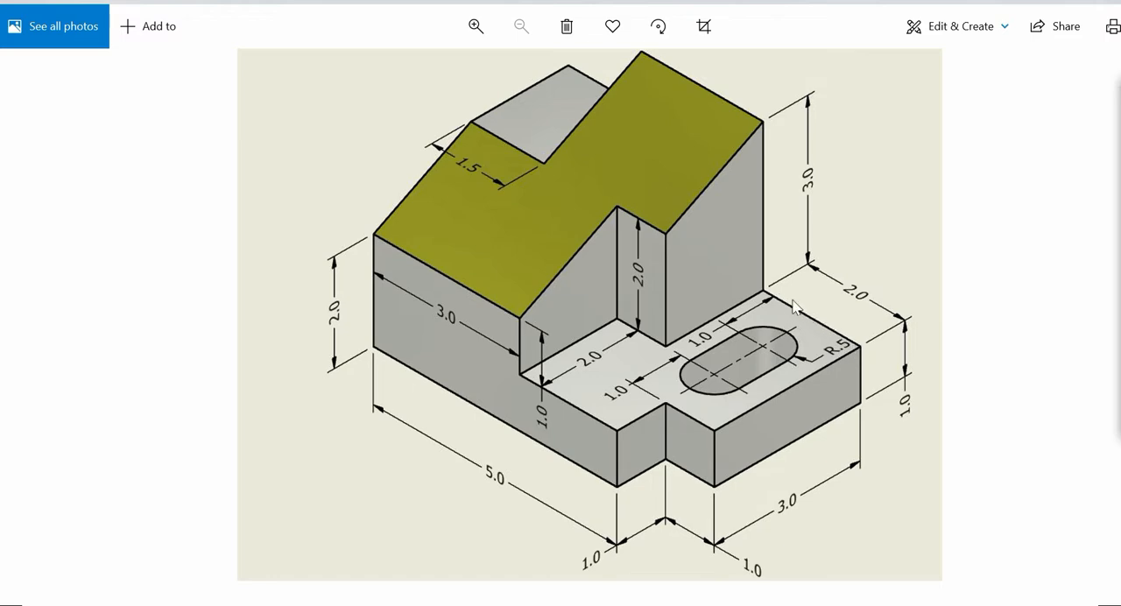
pyautogui.hotkey('alt', 'Tab')
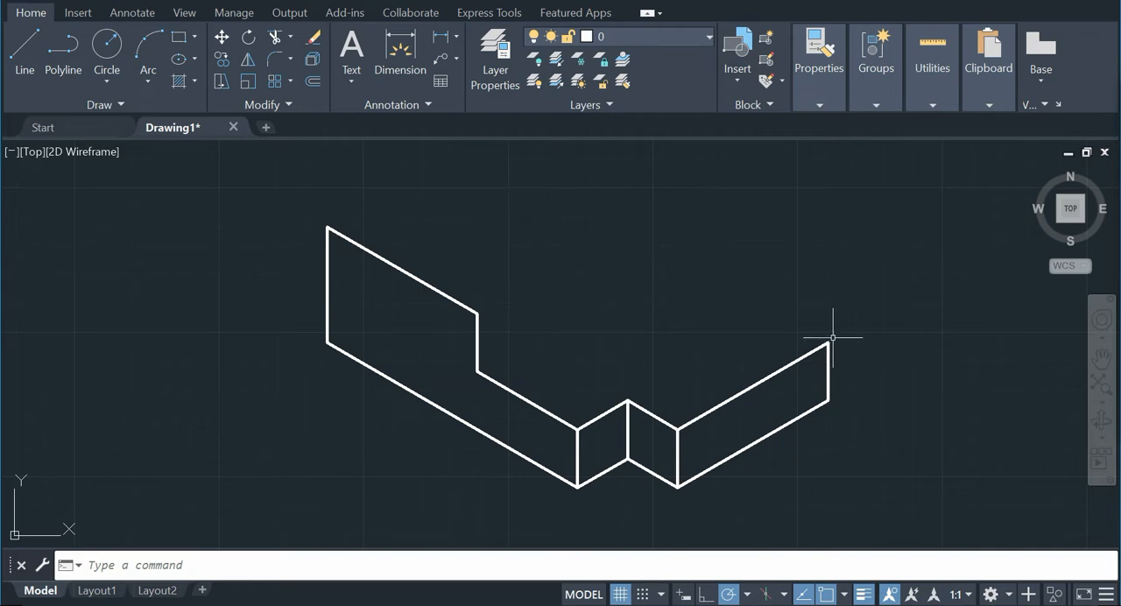
pyautogui.click(26, 63)
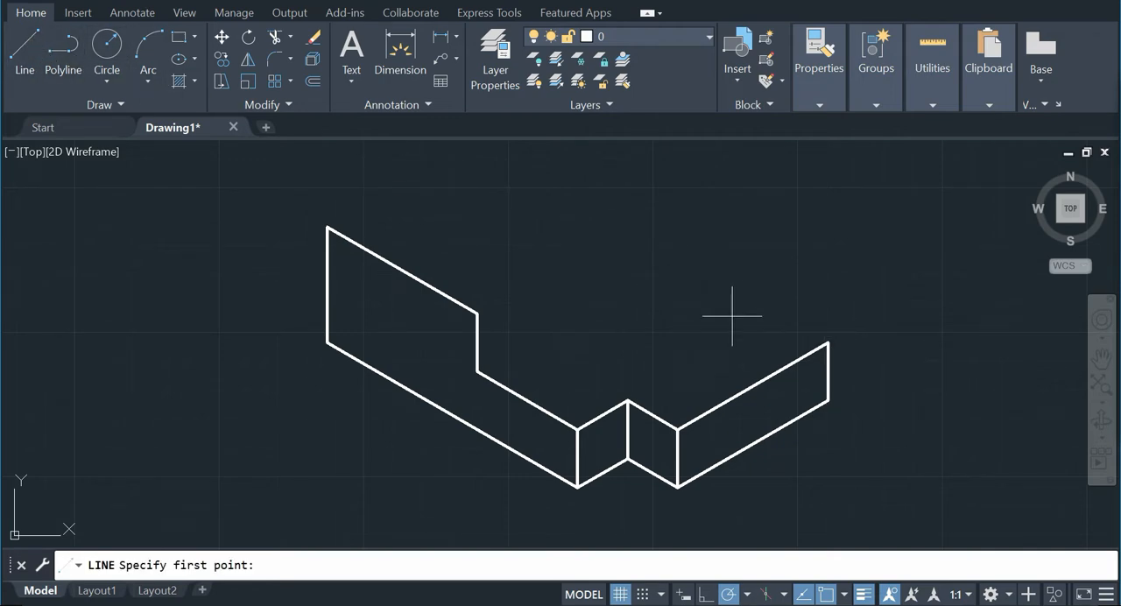
pyautogui.click(829, 343)
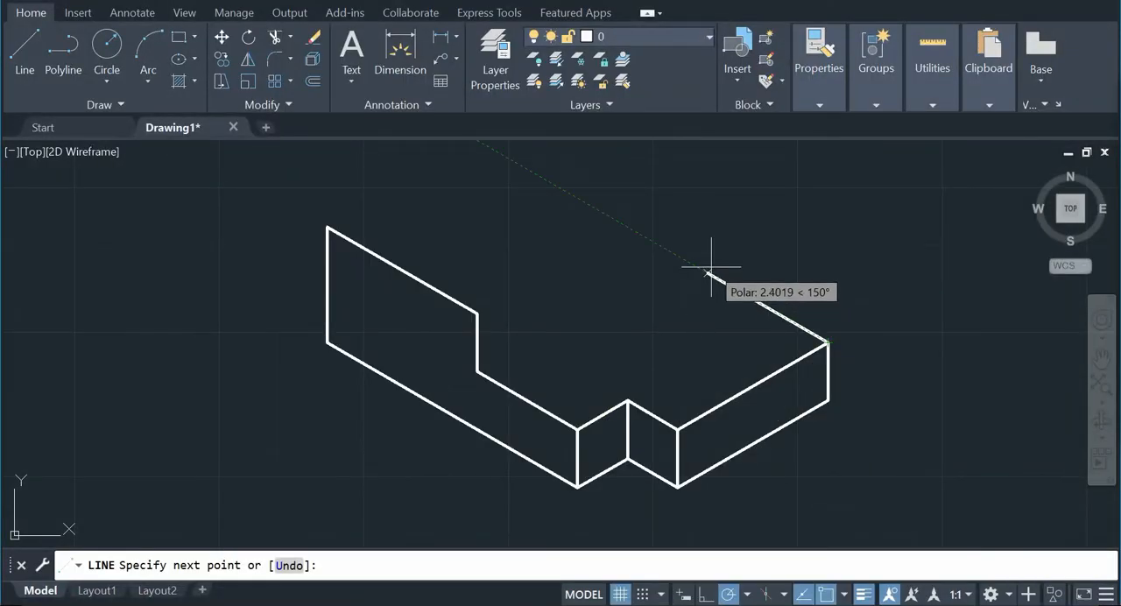
pyautogui.press('Return')
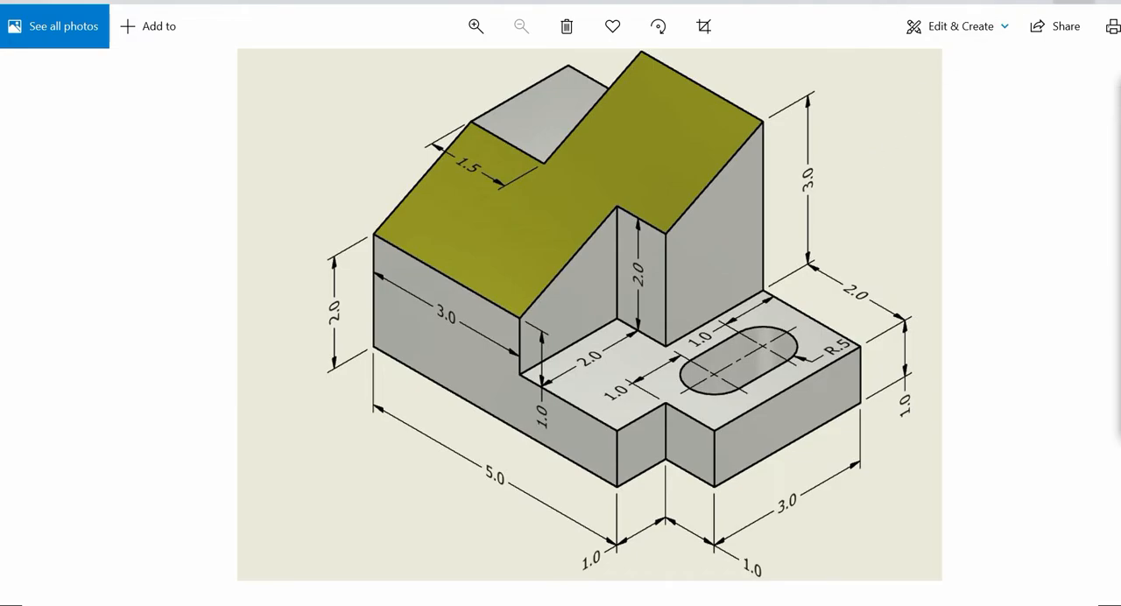
pyautogui.hotkey('alt', 'Tab')
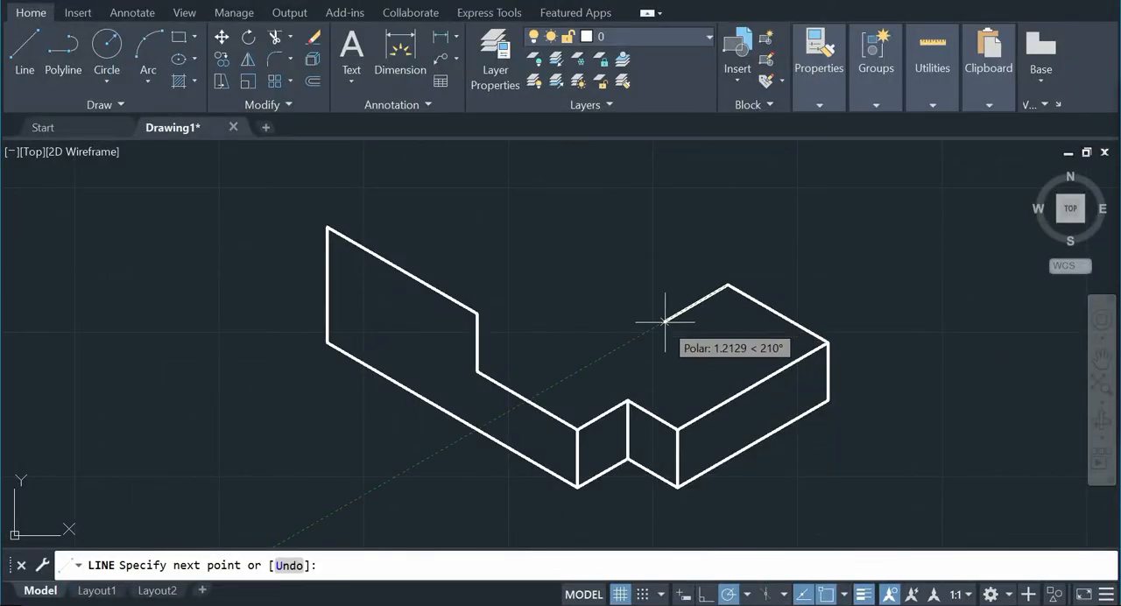
pyautogui.write('2')
pyautogui.press('Return')
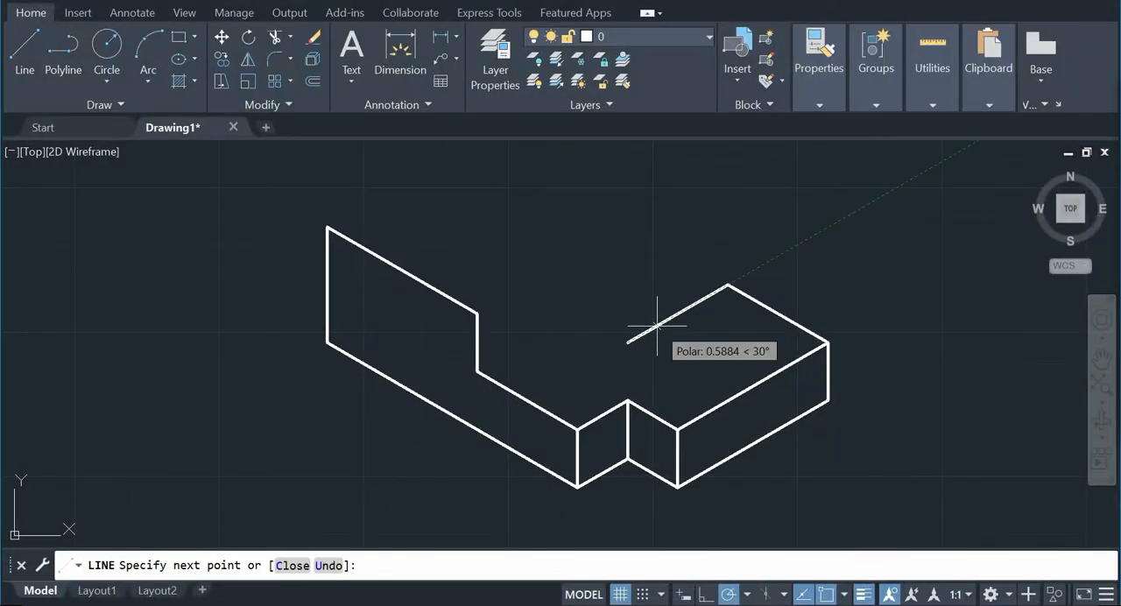
# Step: Continue the top face outline 1 unit at 150° per the reference picture and close it to the profile's inner step corner
pyautogui.hotkey('alt', 'Tab')
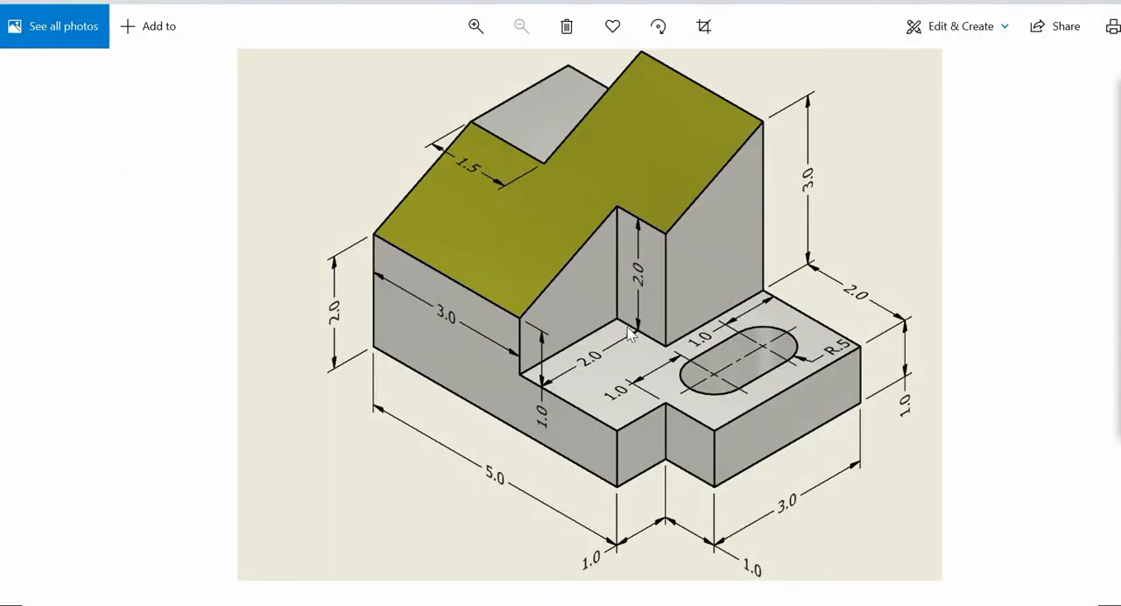
pyautogui.hotkey('alt', 'Tab')
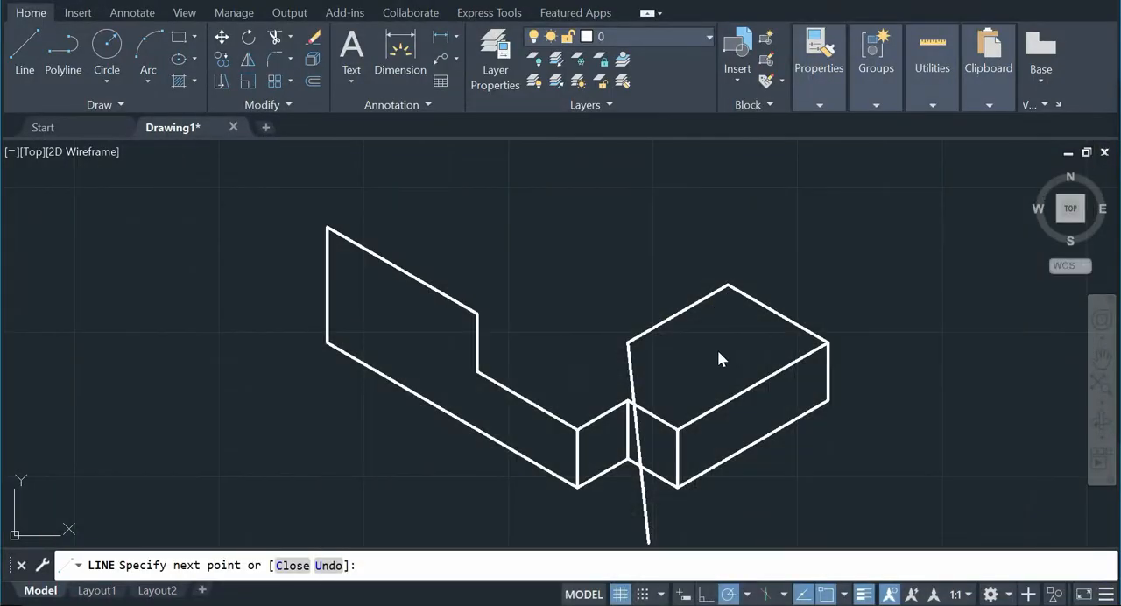
pyautogui.click(577, 312)
pyautogui.click(677, 486)
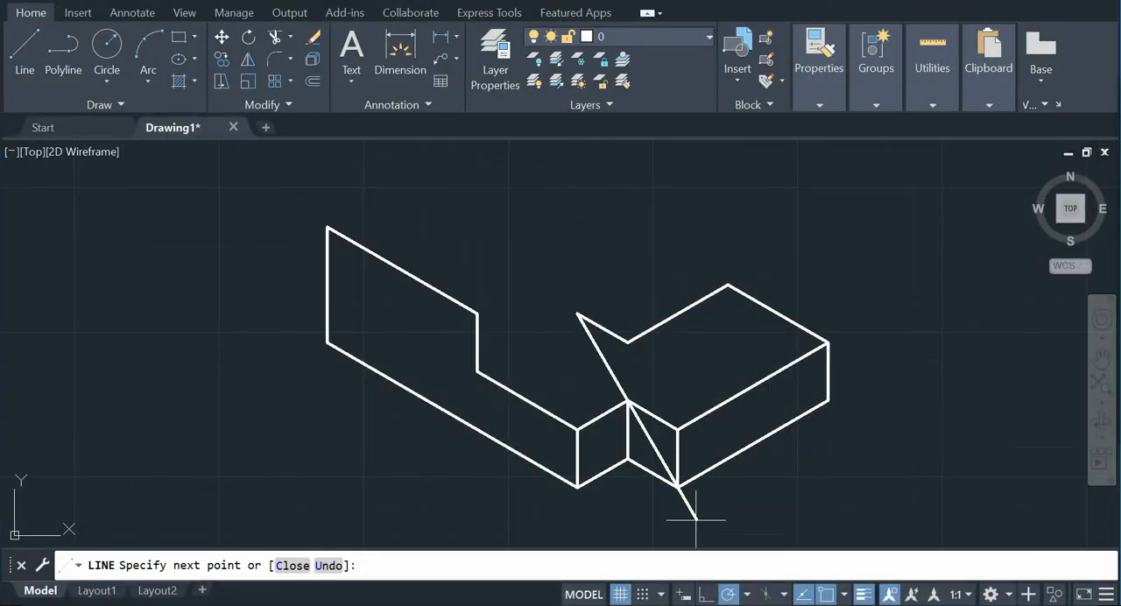
pyautogui.hotkey('alt', 'Tab')
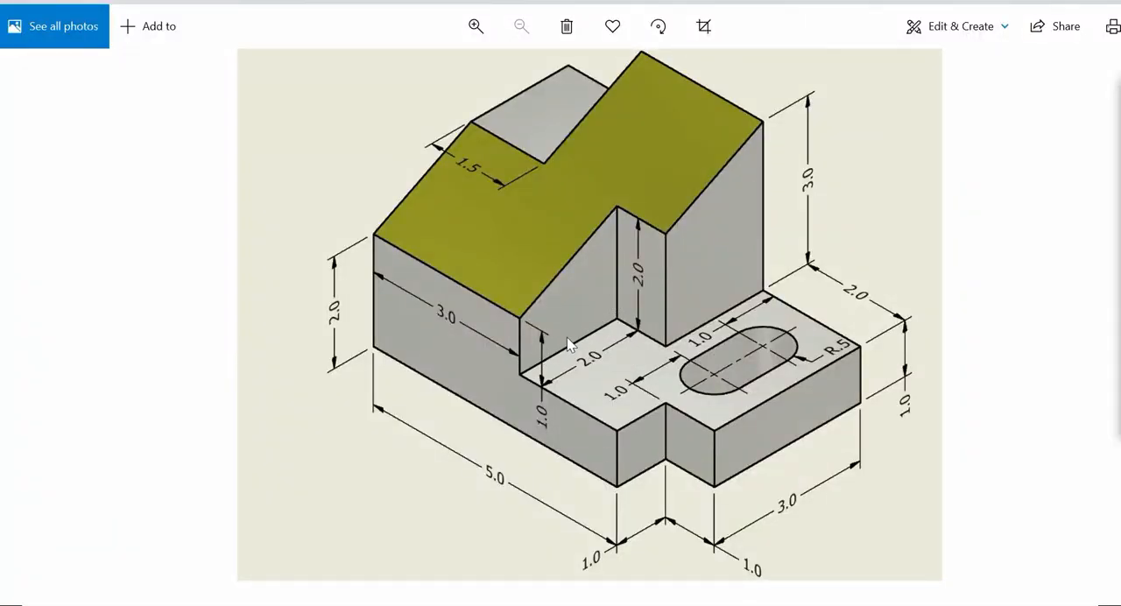
pyautogui.hotkey('alt', 'Tab')
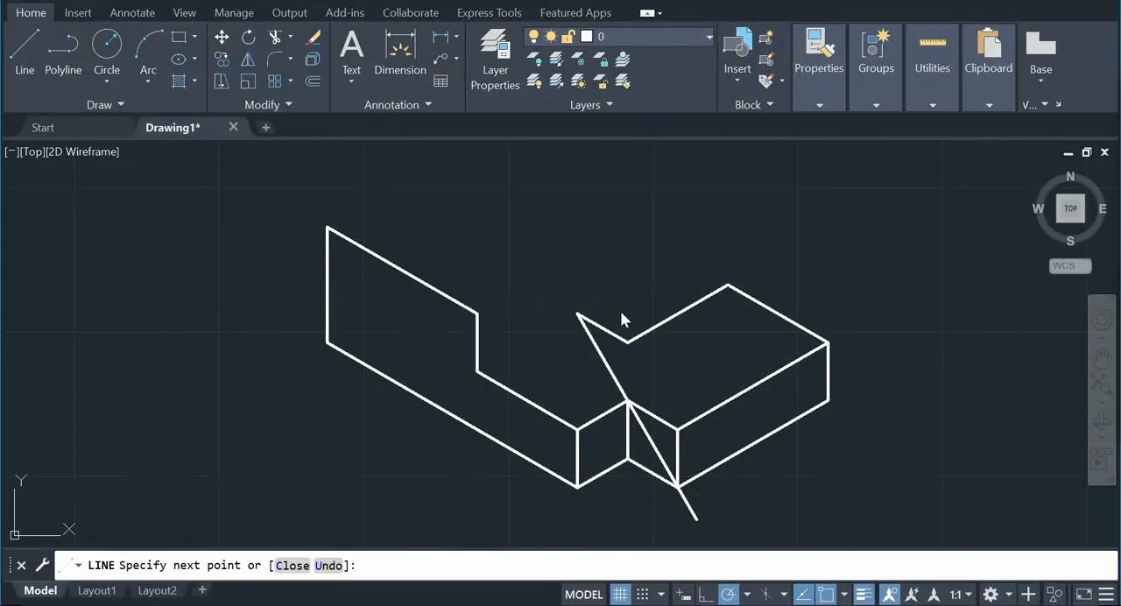
pyautogui.click(477, 370)
pyautogui.rightClick(555, 276)
pyautogui.click(578, 293)
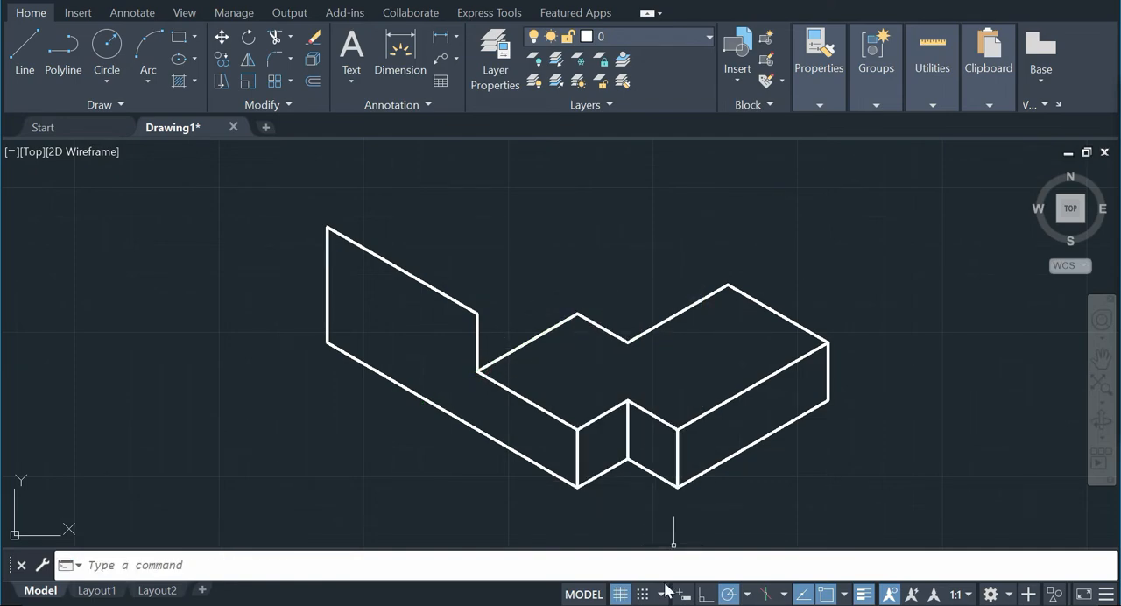
# Step: Check the reference picture and draw a 2-unit vertical edge up from the top face's inner back corner
pyautogui.hotkey('alt', 'Tab')
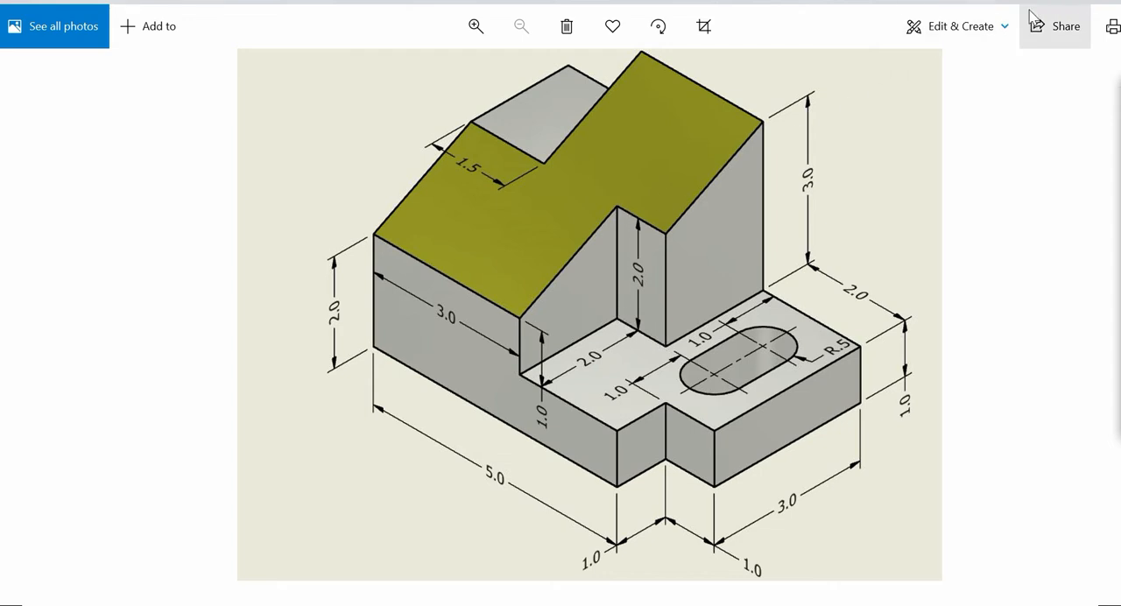
pyautogui.hotkey('alt', 'Tab')
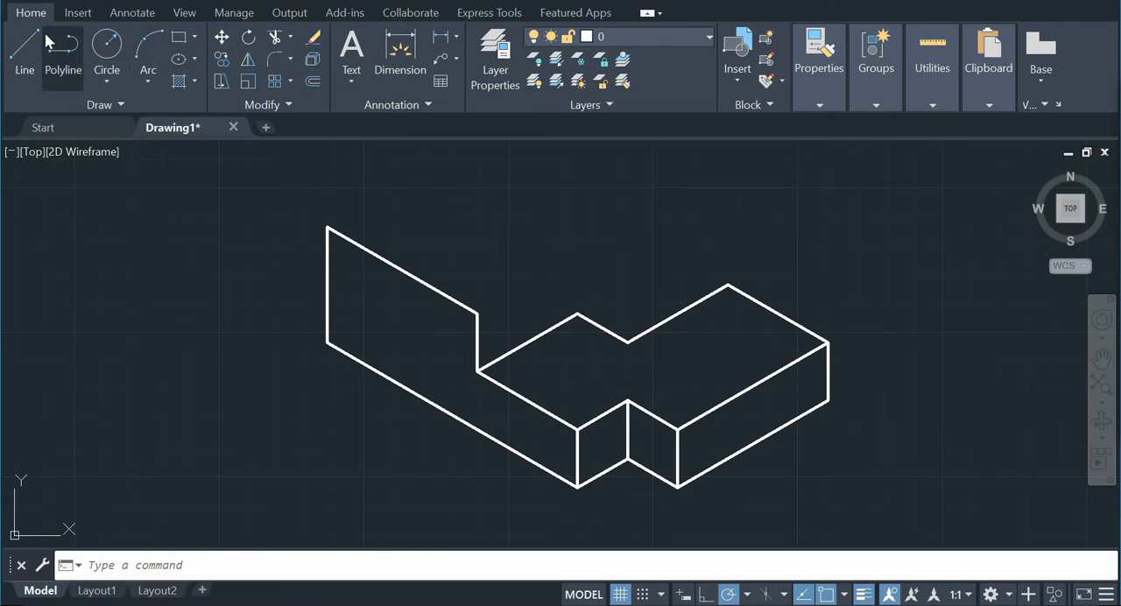
pyautogui.click(27, 51)
pyautogui.click(577, 313)
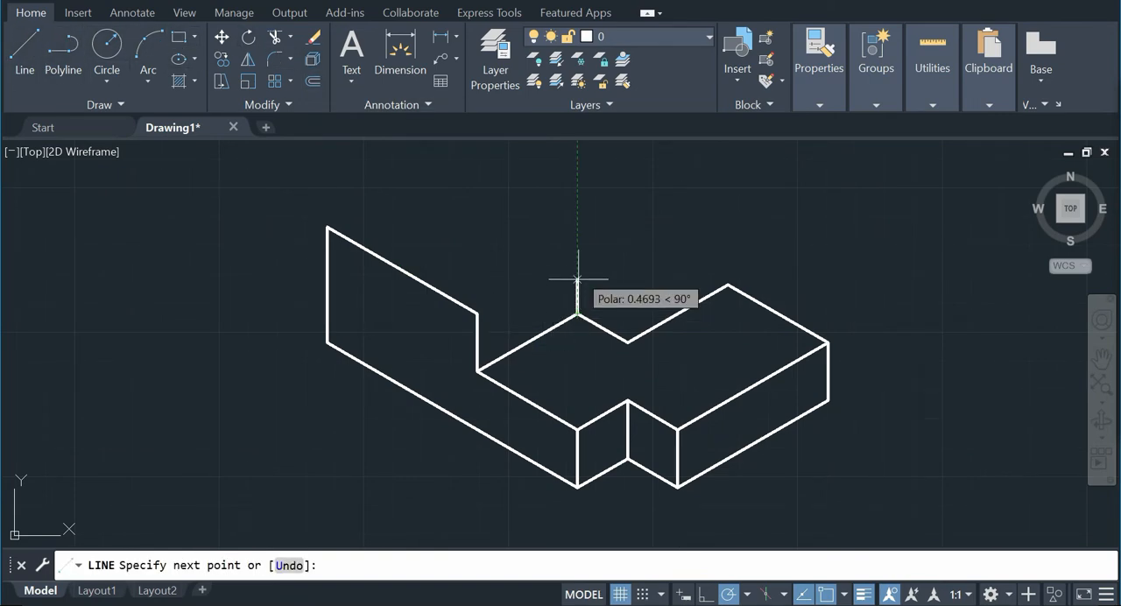
pyautogui.write('2')
pyautogui.press('Return')
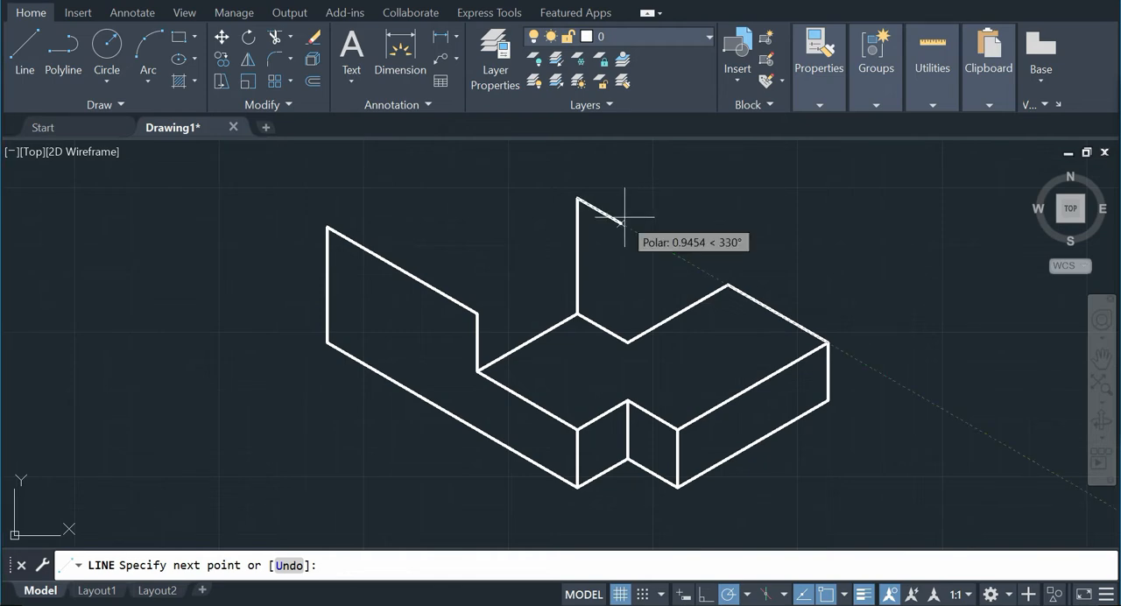
pyautogui.press('Escape')
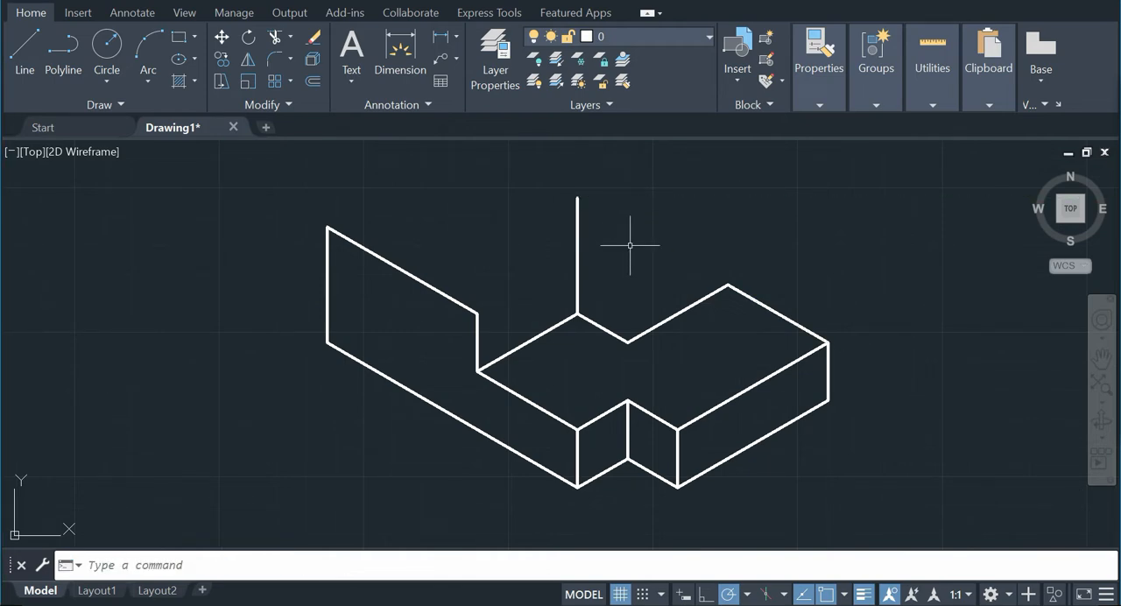
# Step: Draw a second 2-unit vertical edge up from the neighbouring concave corner of the top face, following the reference picture
pyautogui.hotkey('alt', 'Tab')
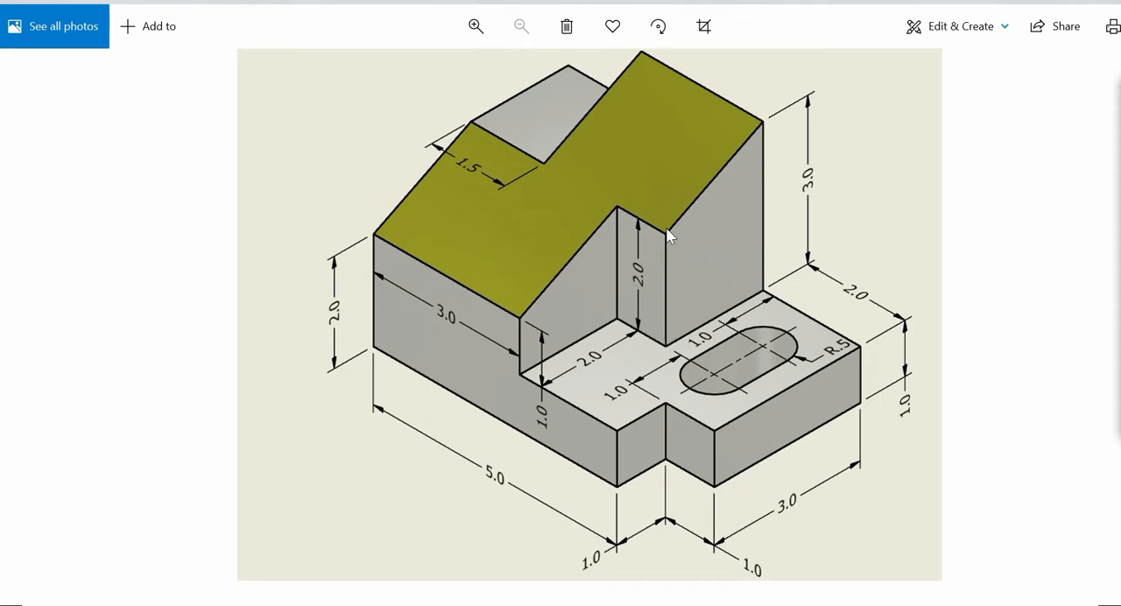
pyautogui.hotkey('alt', 'Tab')
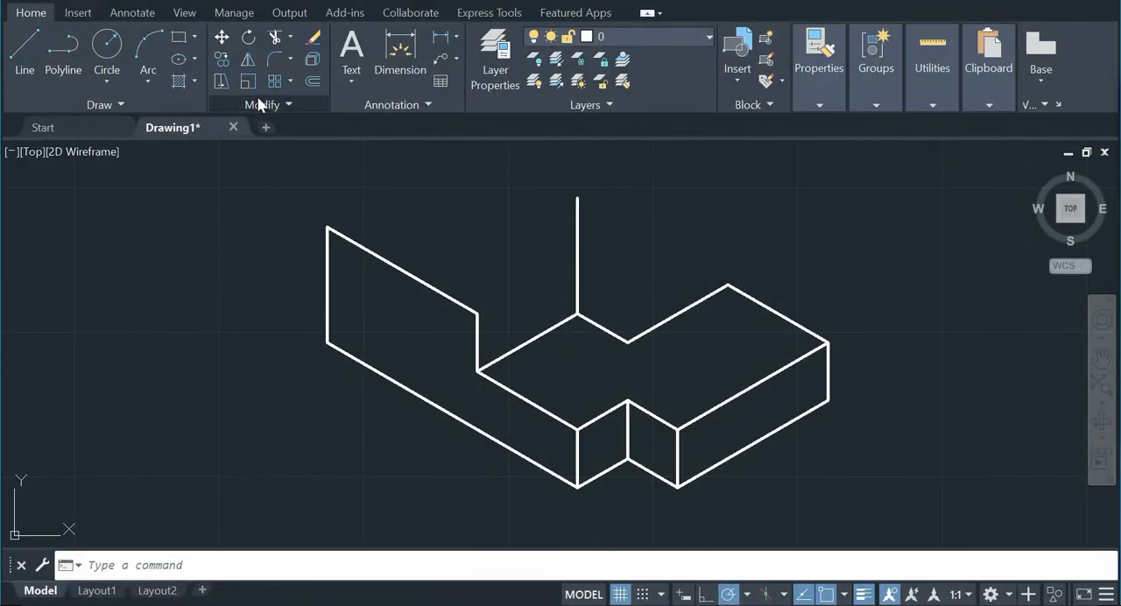
pyautogui.click(26, 44)
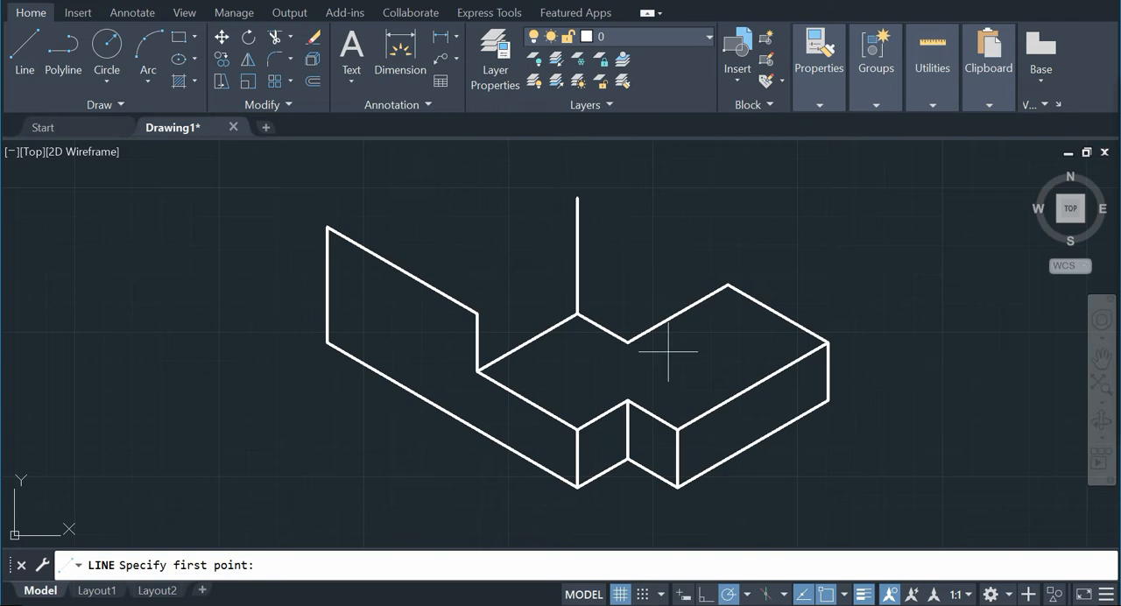
pyautogui.click(627, 341)
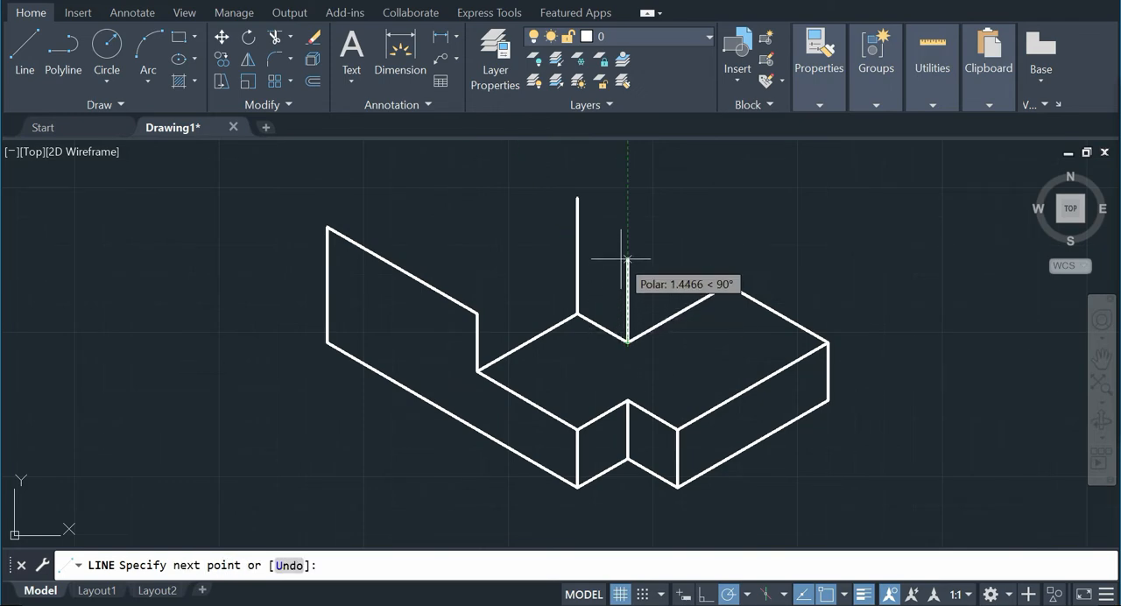
pyautogui.write('2')
pyautogui.press('Return')
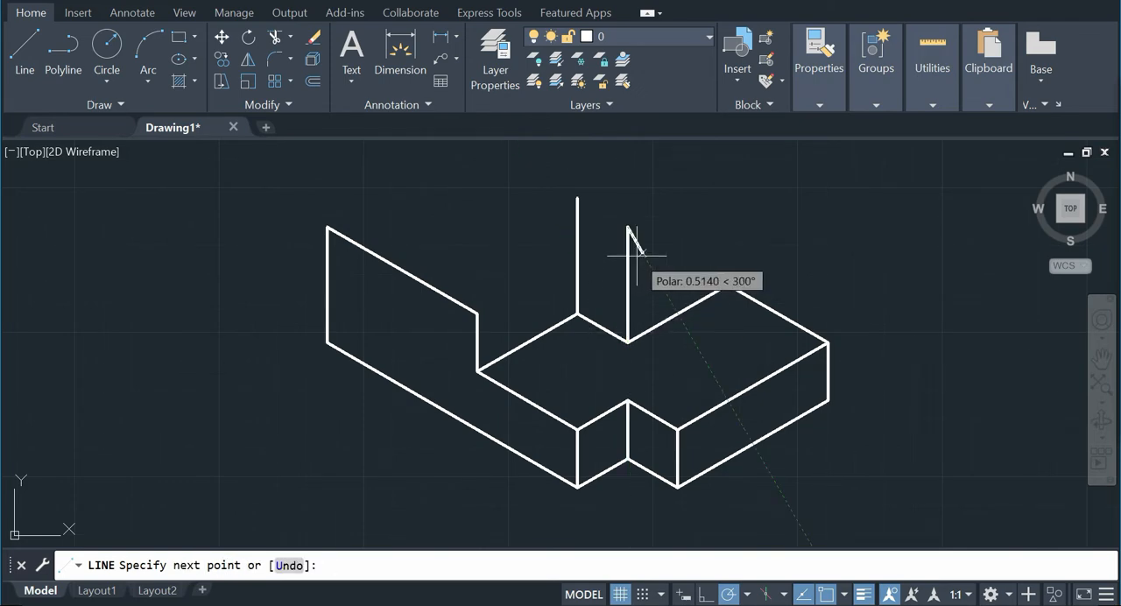
pyautogui.press('Return')
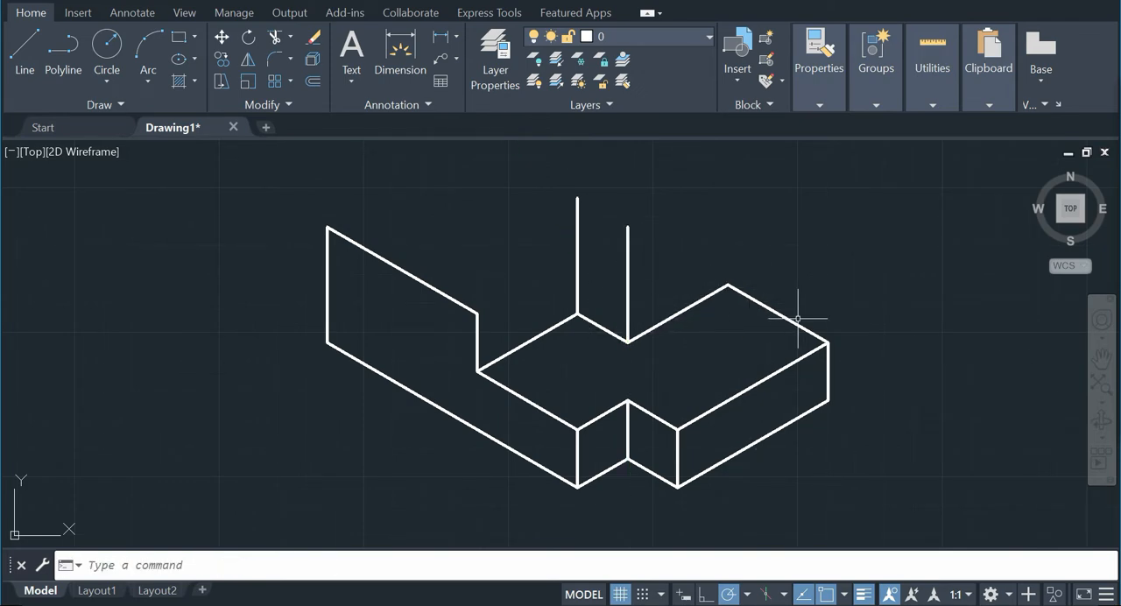
# Step: Consult the reference picture and connect the upper ends of the two 2-unit vertical edges with a line
pyautogui.click(699, 604)
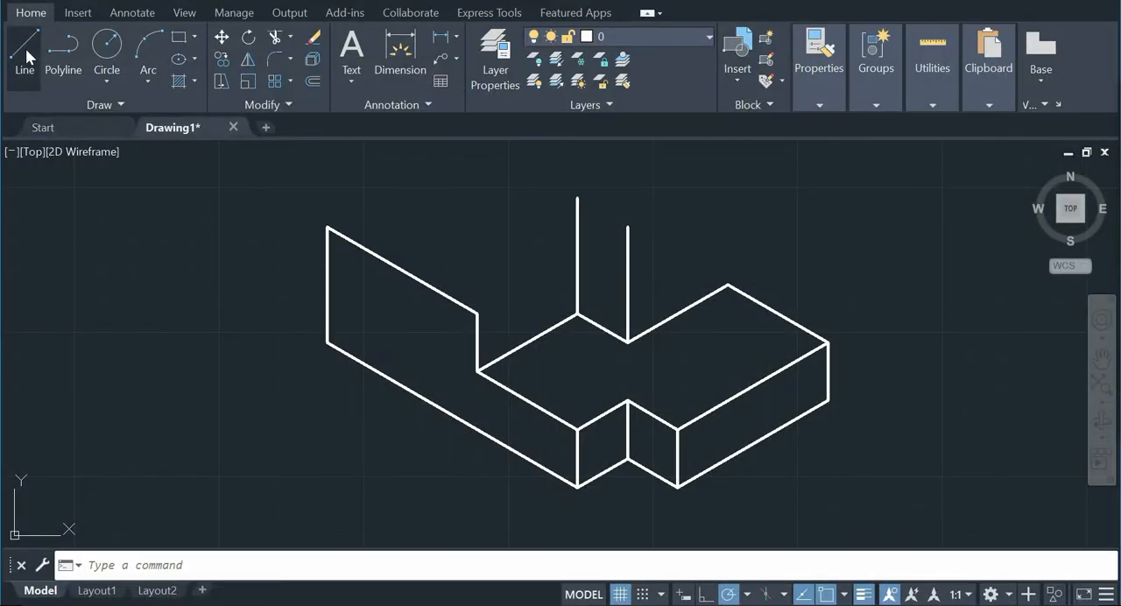
pyautogui.click(28, 56)
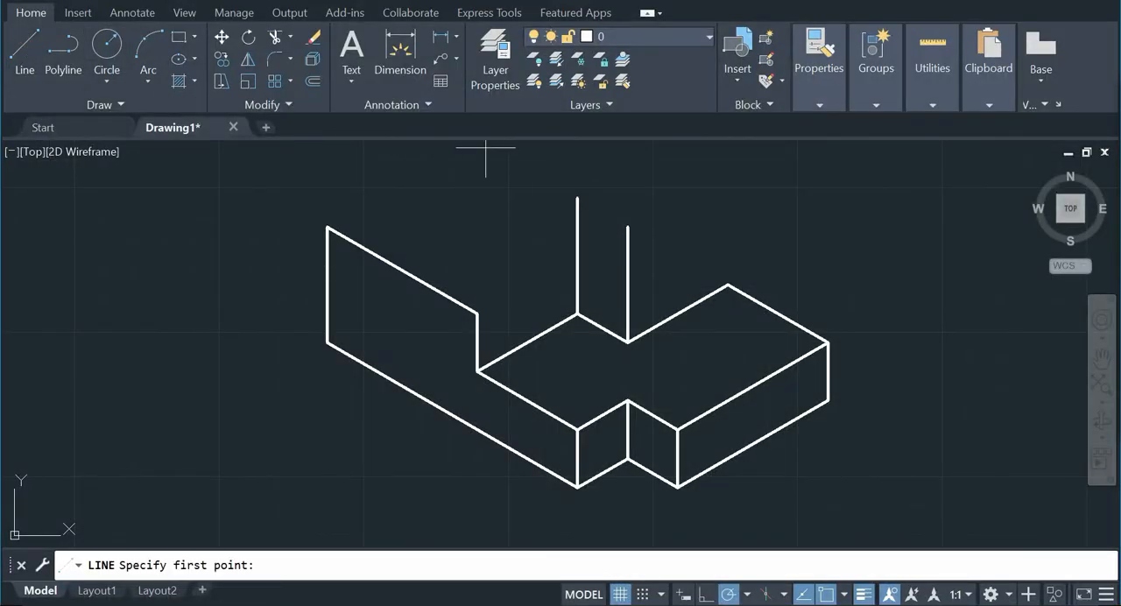
pyautogui.click(577, 198)
pyautogui.rightClick(656, 207)
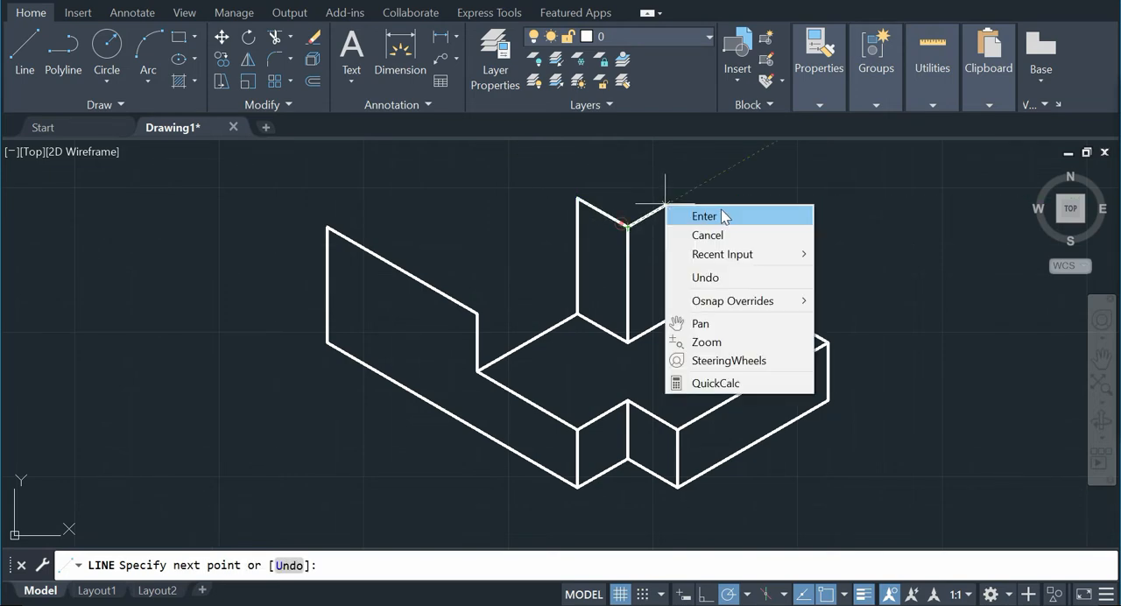
pyautogui.click(720, 215)
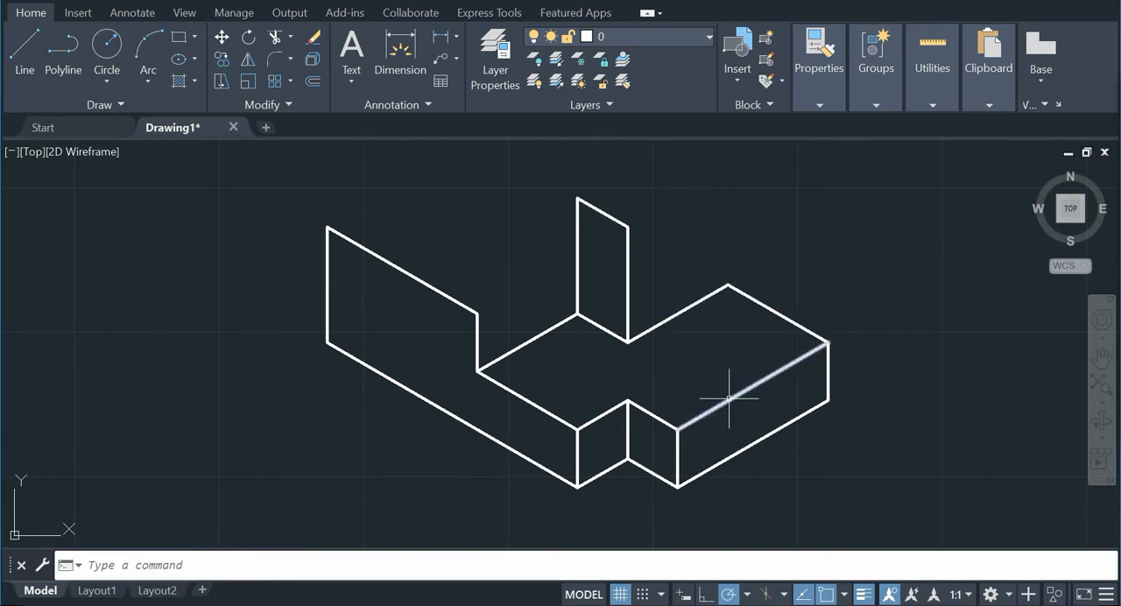
# Step: Draw a 3-unit vertical edge up from the top face's rear corner and slope a line down to the nearer 2-unit edge's upper end
pyautogui.hotkey('alt', 'Tab')
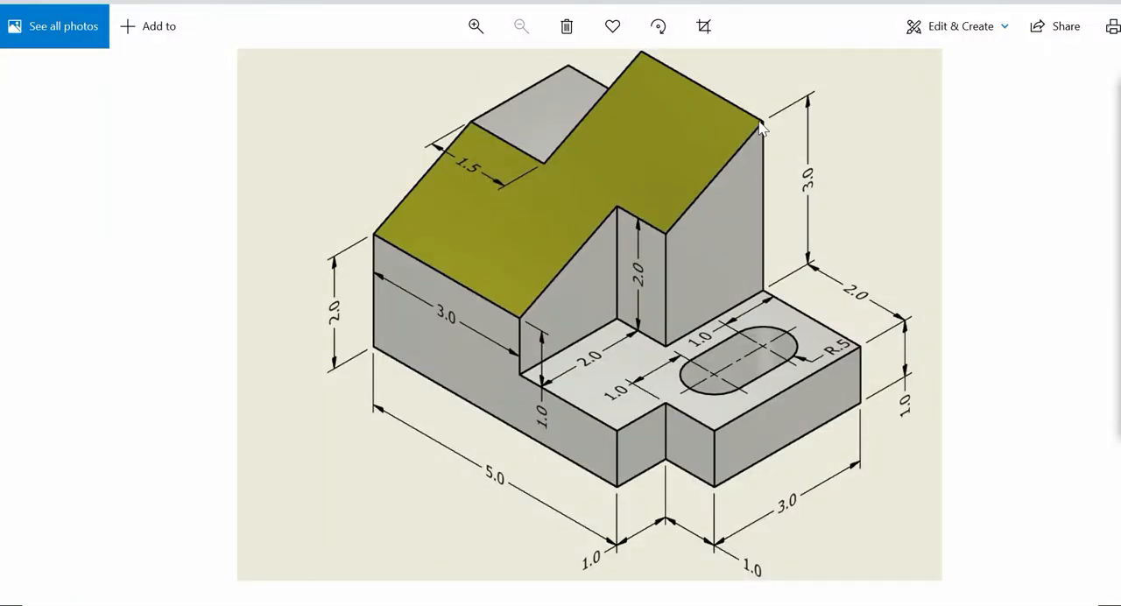
pyautogui.hotkey('alt', 'Tab')
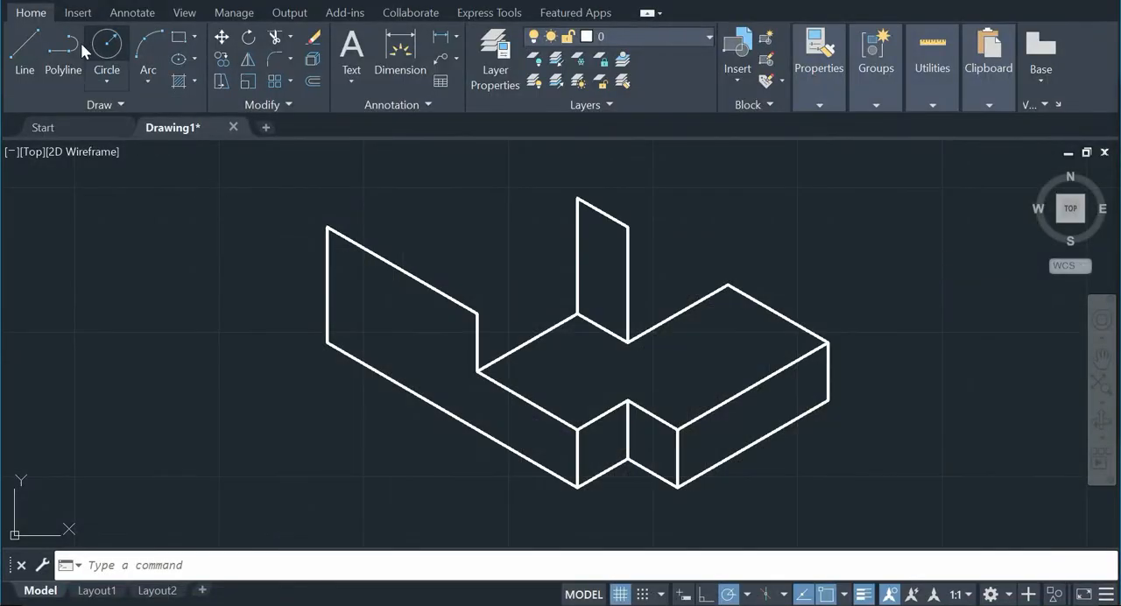
pyautogui.click(25, 49)
pyautogui.click(728, 285)
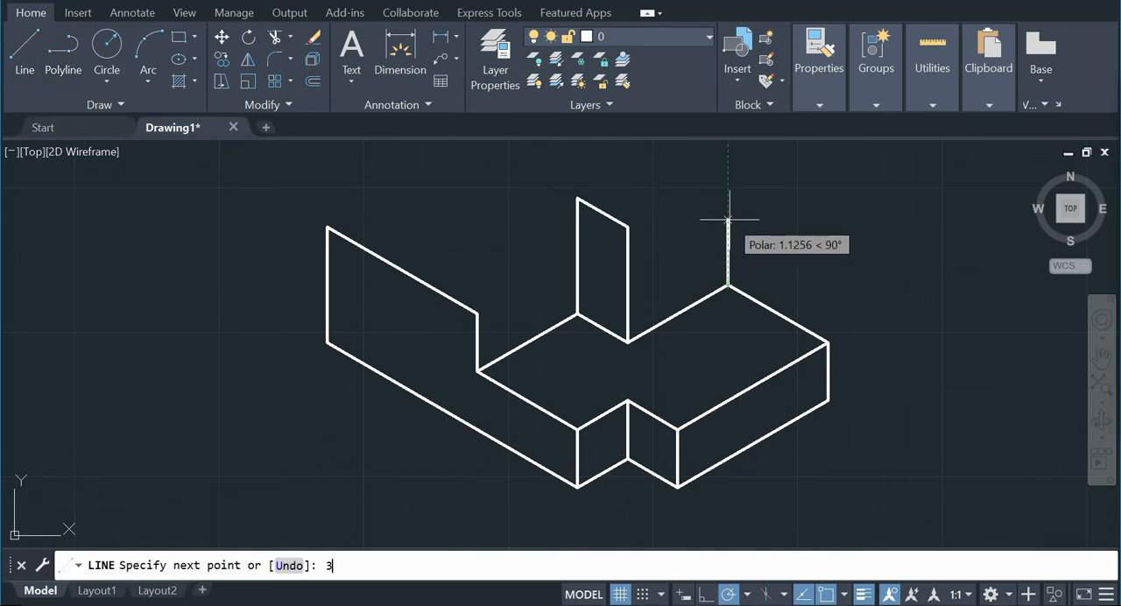
pyautogui.write('3')
pyautogui.press('Return')
pyautogui.click(631, 225)
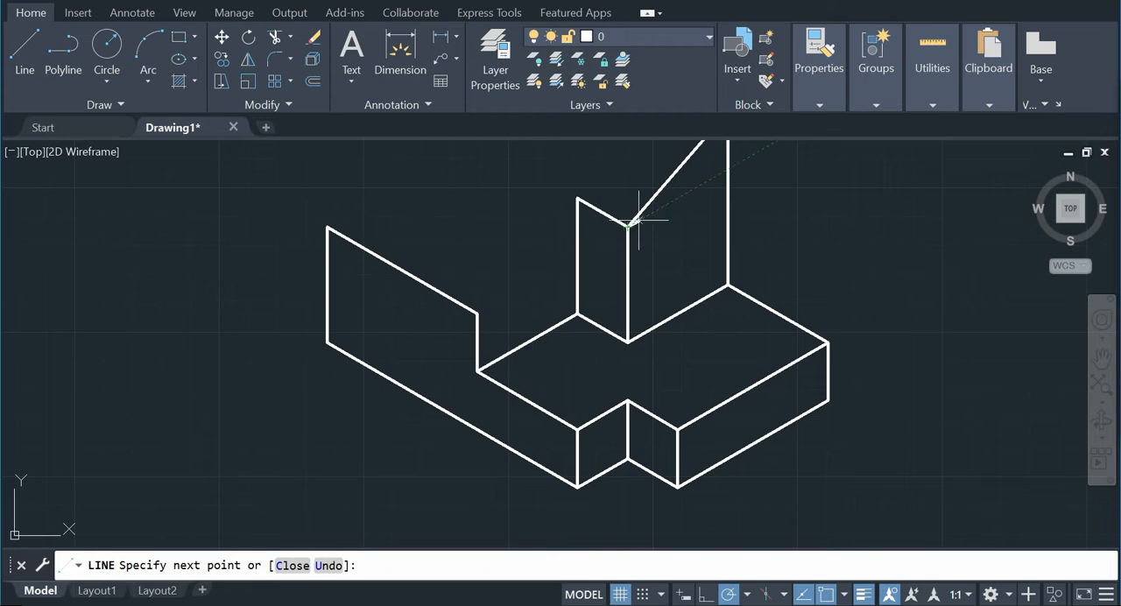
pyautogui.rightClick(639, 220)
pyautogui.click(681, 224)
# Step: Draw a 2.5-unit line at 150° from the upper end of the 3-unit rear vertical edge
pyautogui.moveTo(699, 221); pyautogui.dragTo(686, 272, button='middle')
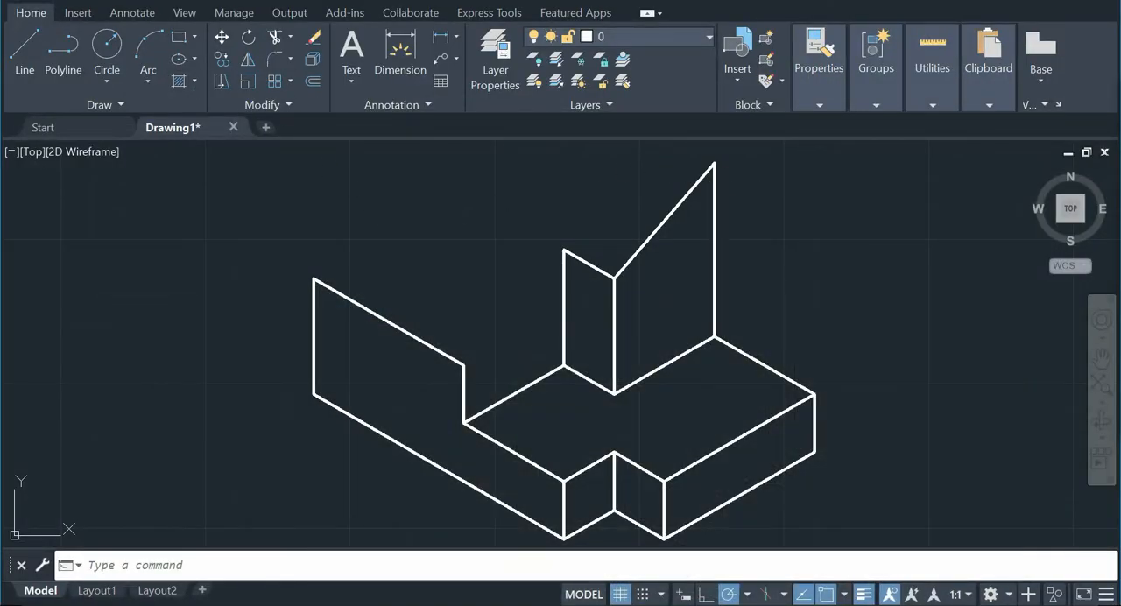
pyautogui.moveTo(536, 207); pyautogui.dragTo(476, 286, button='middle')
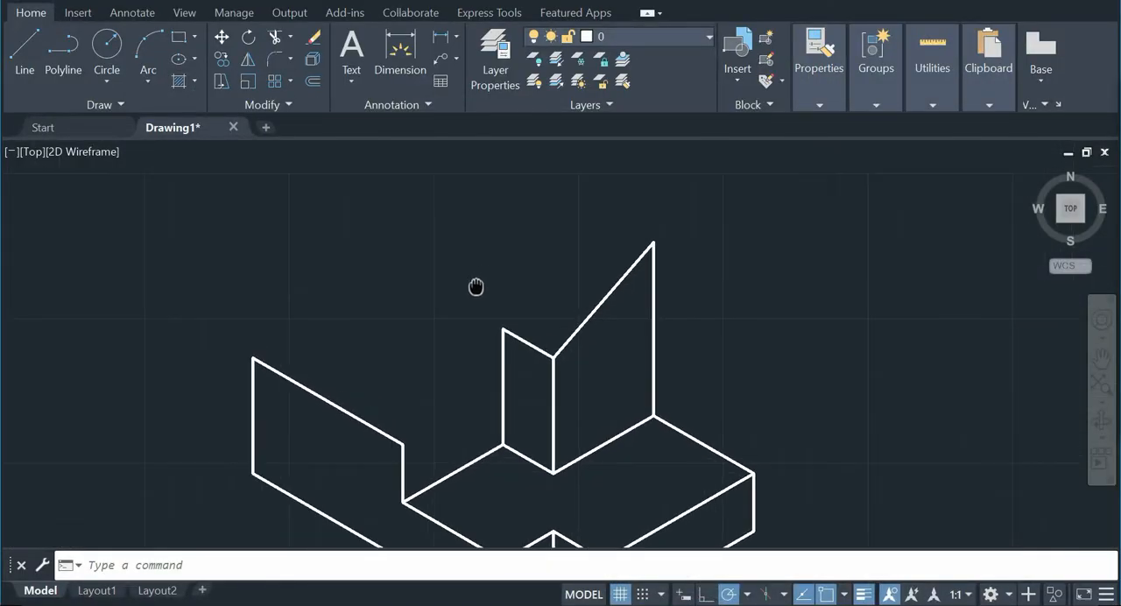
pyautogui.click(23, 55)
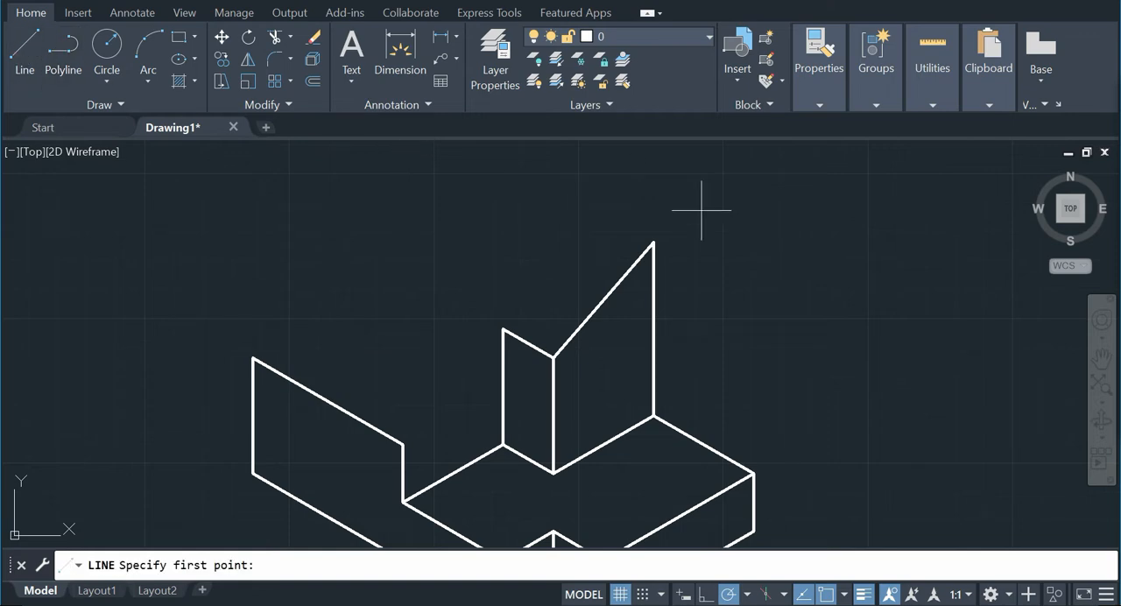
pyautogui.click(653, 242)
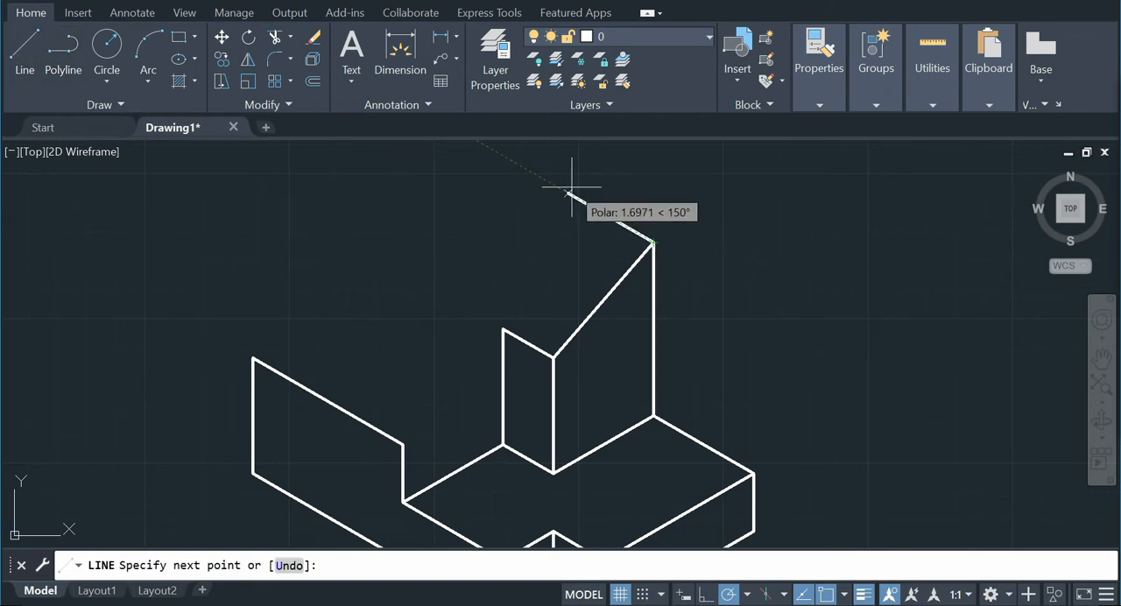
pyautogui.write('2.5')
pyautogui.press('Return')
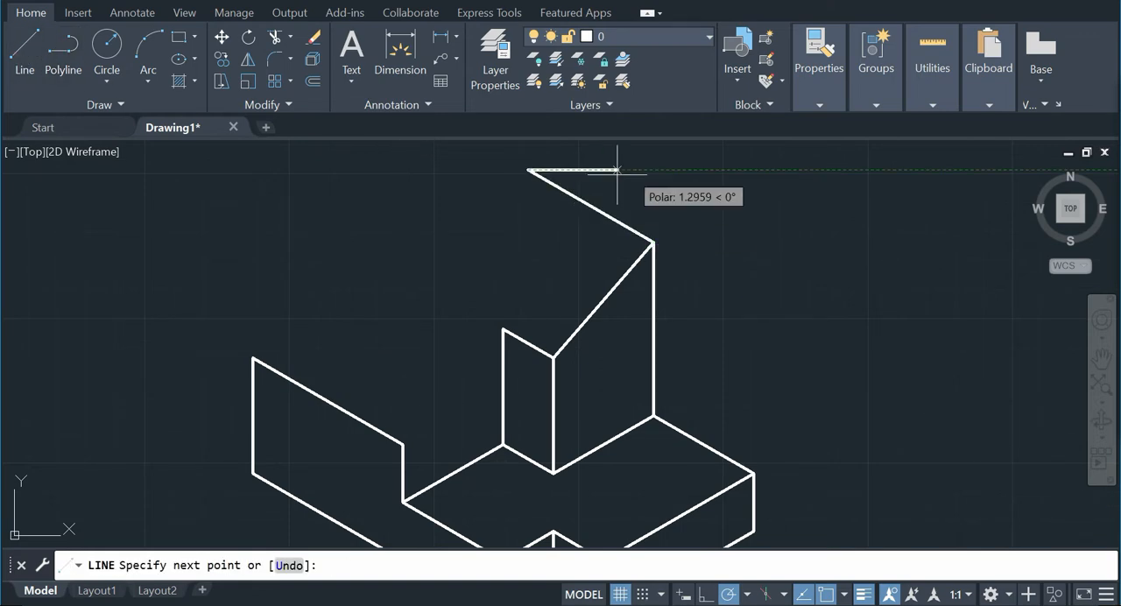
pyautogui.rightClick(643, 171)
pyautogui.click(669, 176)
# Step: Mark on the reference picture the vertical and receding construction path from the front face up to the notch's outer corner
pyautogui.moveTo(474, 118); pyautogui.dragTo(368, 170)
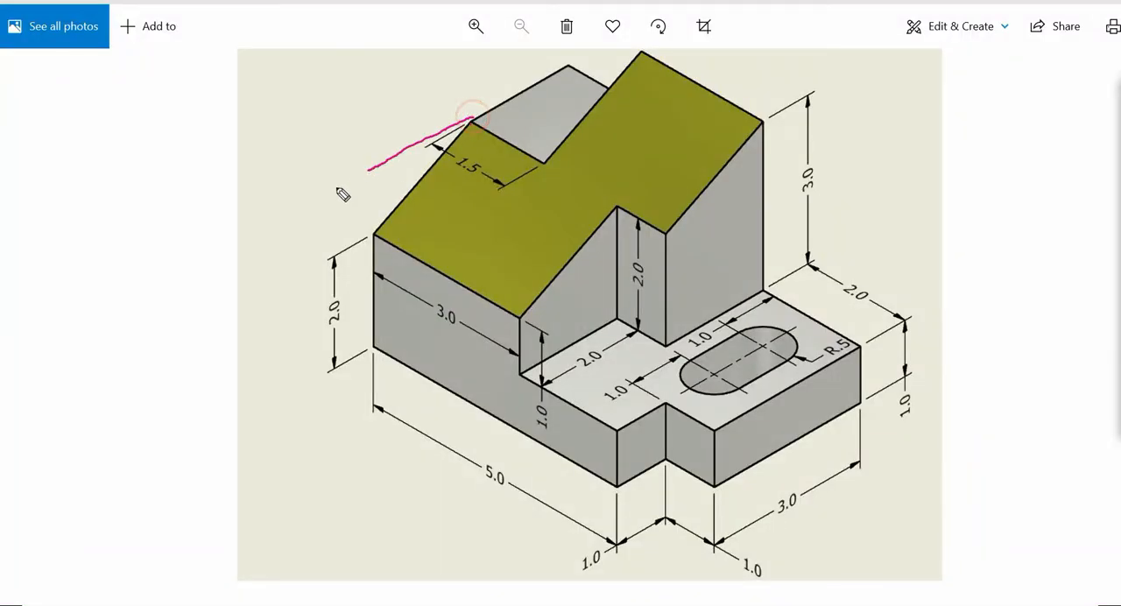
pyautogui.moveTo(368, 298)
pyautogui.mouseDown()
pyautogui.moveTo(374, 173)
pyautogui.moveTo(364, 194)
pyautogui.moveTo(376, 189)
pyautogui.moveTo(337, 203)
pyautogui.moveTo(347, 224)
pyautogui.mouseUp()
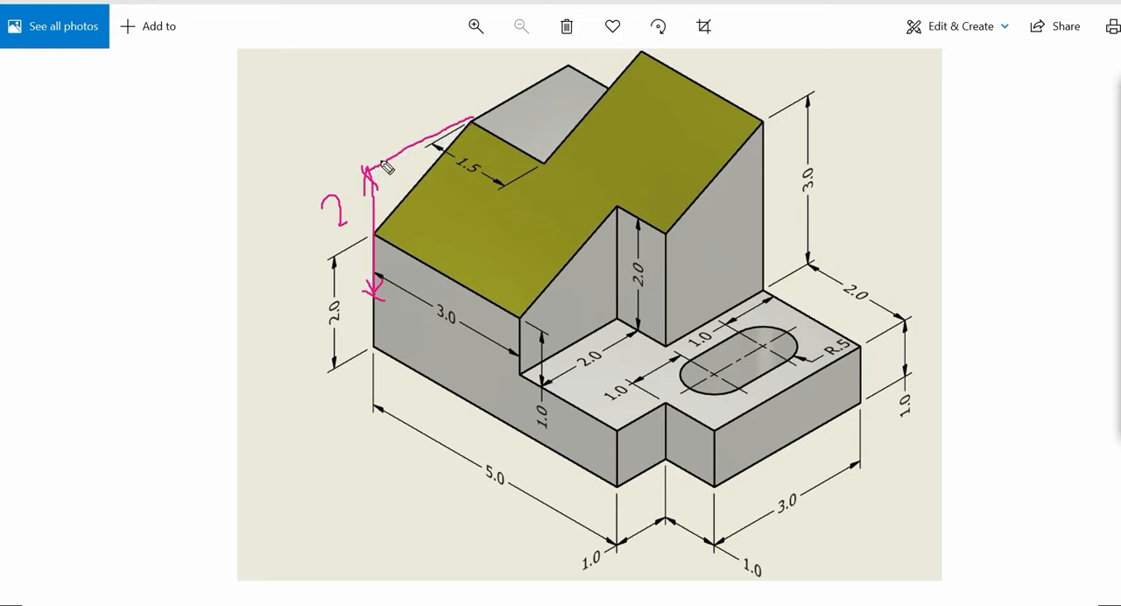
pyautogui.moveTo(380, 159)
pyautogui.mouseDown()
pyautogui.moveTo(367, 169)
pyautogui.moveTo(390, 172)
pyautogui.mouseUp()
pyautogui.moveTo(472, 117)
pyautogui.mouseDown()
pyautogui.moveTo(445, 120)
pyautogui.moveTo(465, 134)
pyautogui.mouseUp()
pyautogui.moveTo(593, 378)
pyautogui.mouseDown()
pyautogui.moveTo(619, 366)
pyautogui.moveTo(606, 387)
pyautogui.mouseUp()
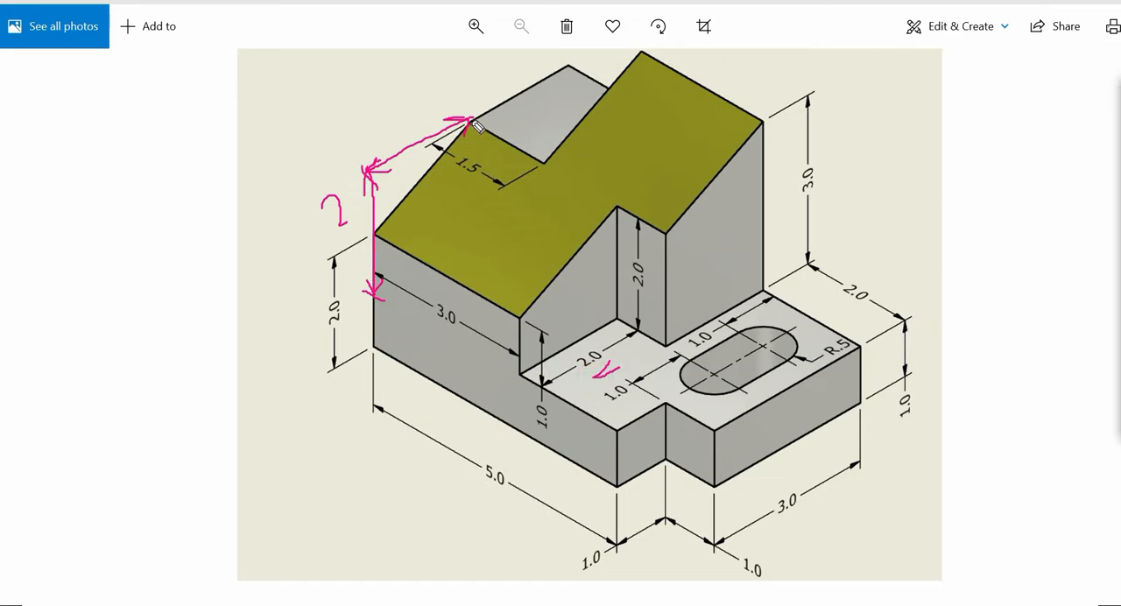
pyautogui.moveTo(470, 107); pyautogui.dragTo(475, 121)
pyautogui.click(1119, 148)
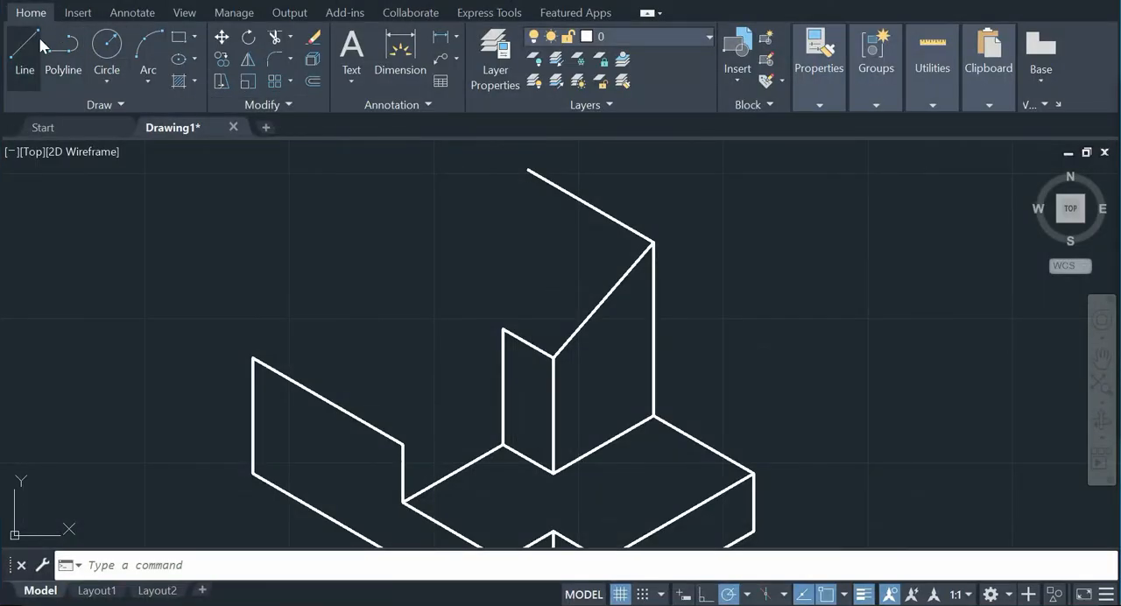
# Step: Draw construction lines from the front face's far upper corner: 1 unit straight up, then 2 units at 30°
pyautogui.click(25, 53)
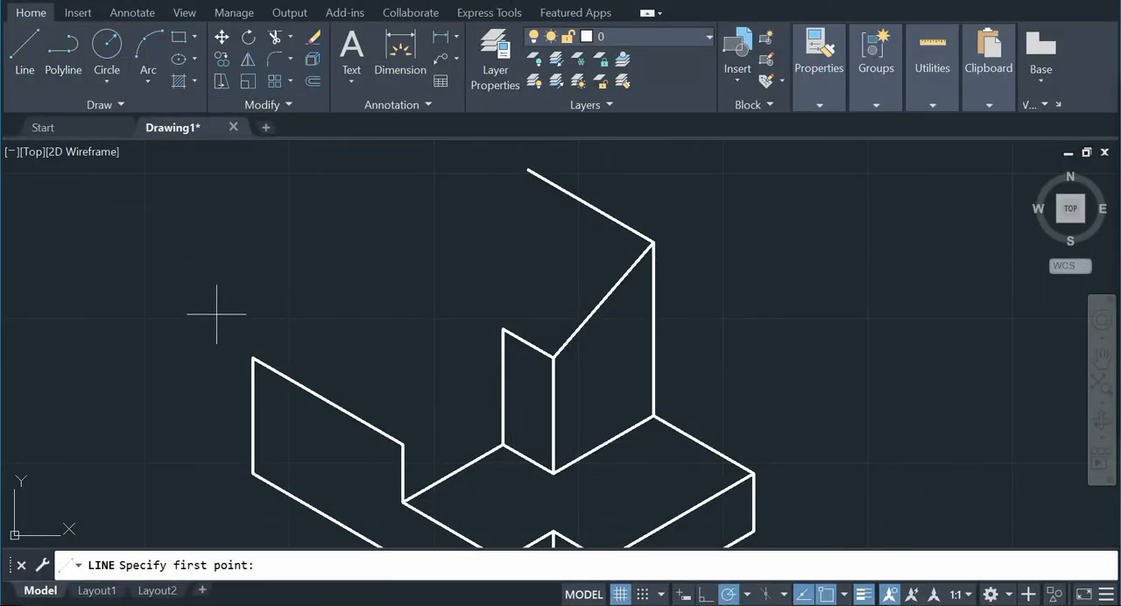
pyautogui.click(252, 357)
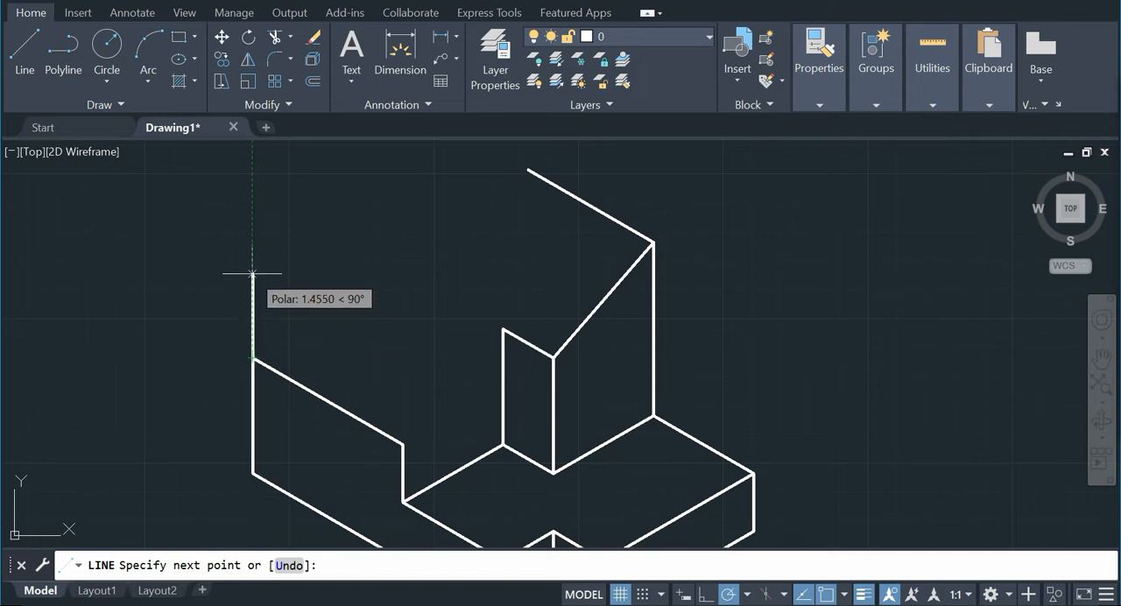
pyautogui.write('1')
pyautogui.press('Return')
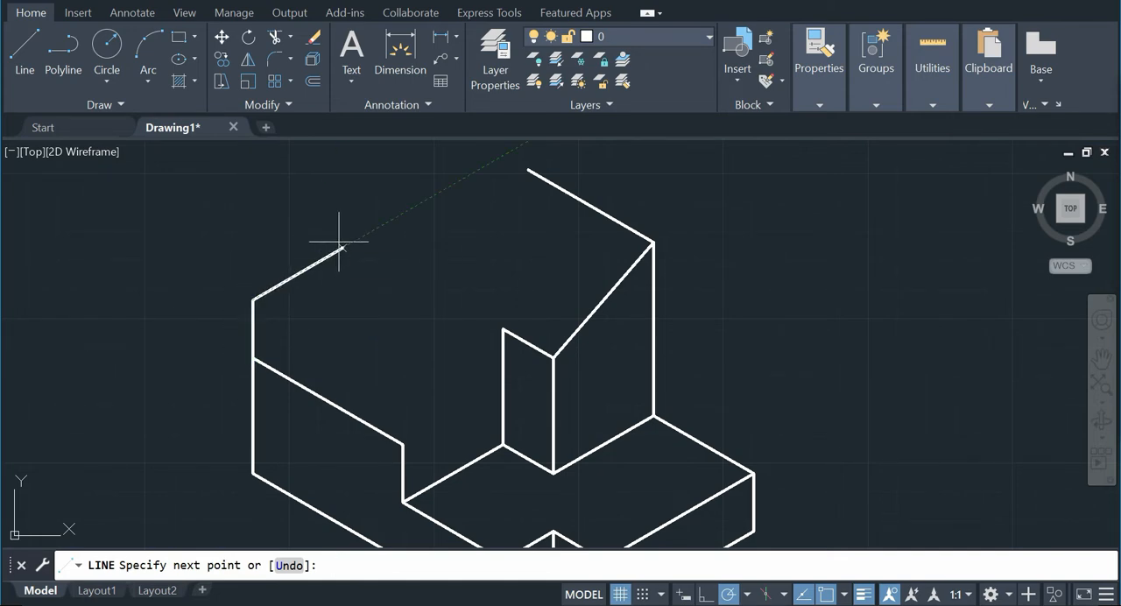
pyautogui.write('2')
pyautogui.press('Return')
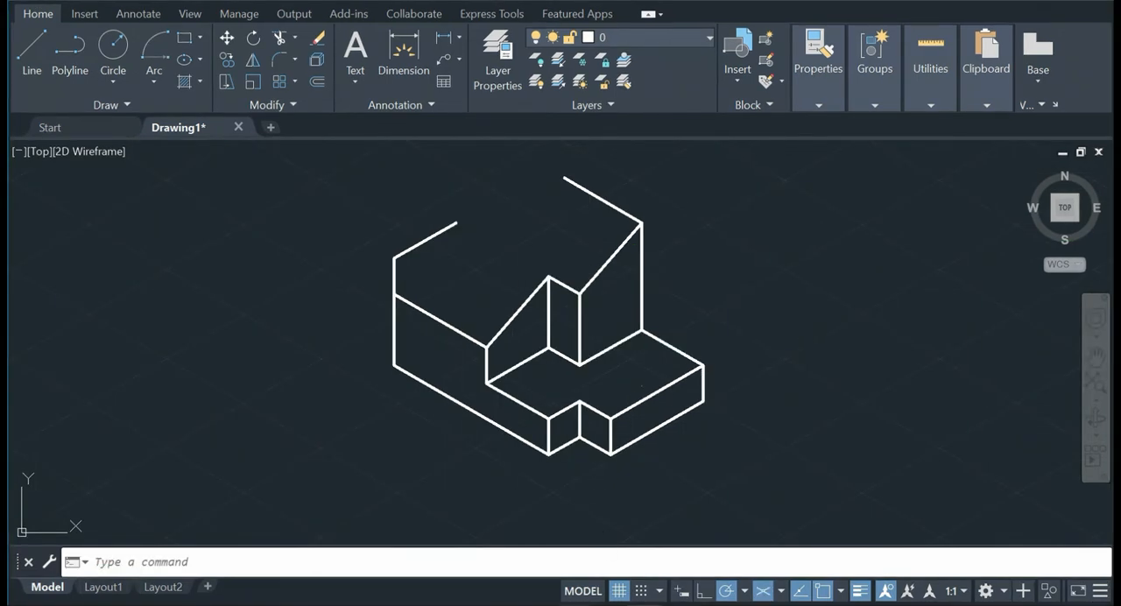
# Step: Check the reference picture and draw the notch's 1.5-unit edge at 330° from the end of the 2-unit construction line
pyautogui.moveTo(657, 604)
pyautogui.click(670, 581)
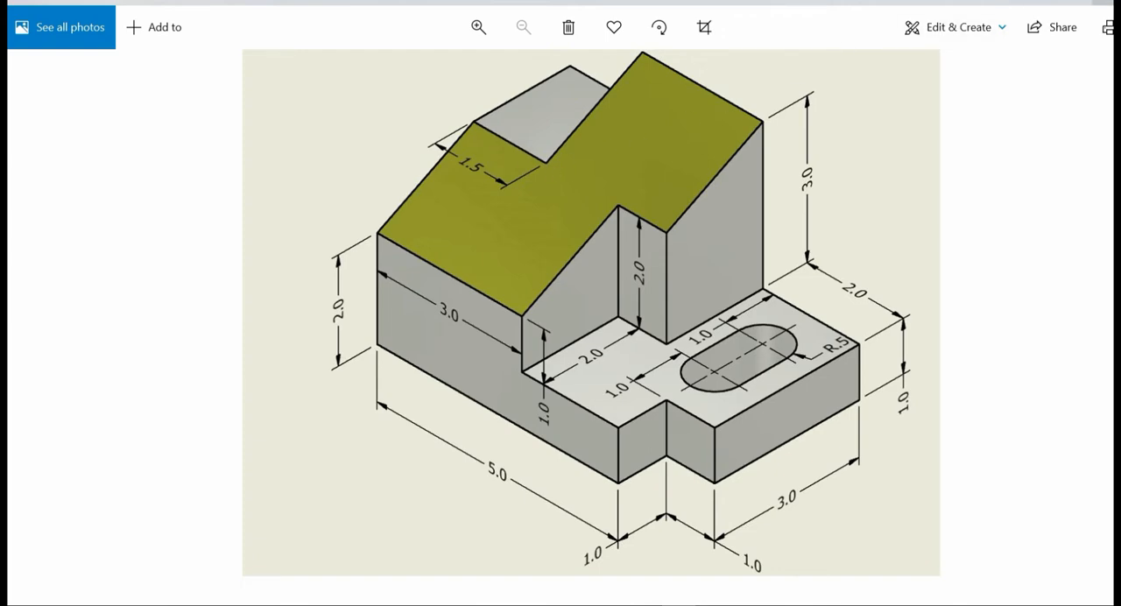
pyautogui.click(1070, 2)
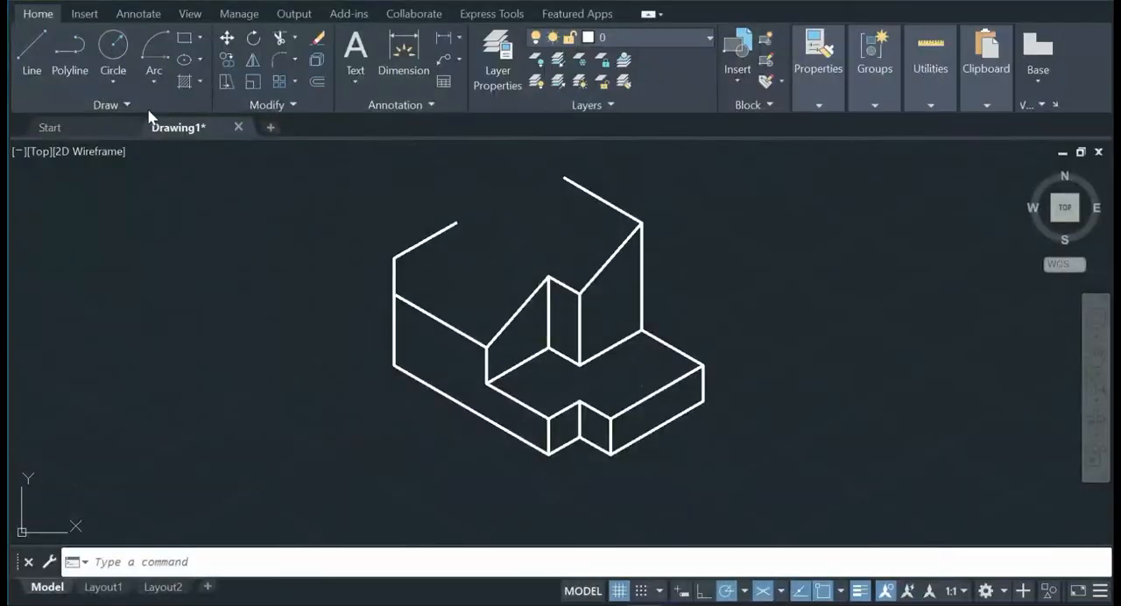
pyautogui.click(32, 43)
pyautogui.click(457, 223)
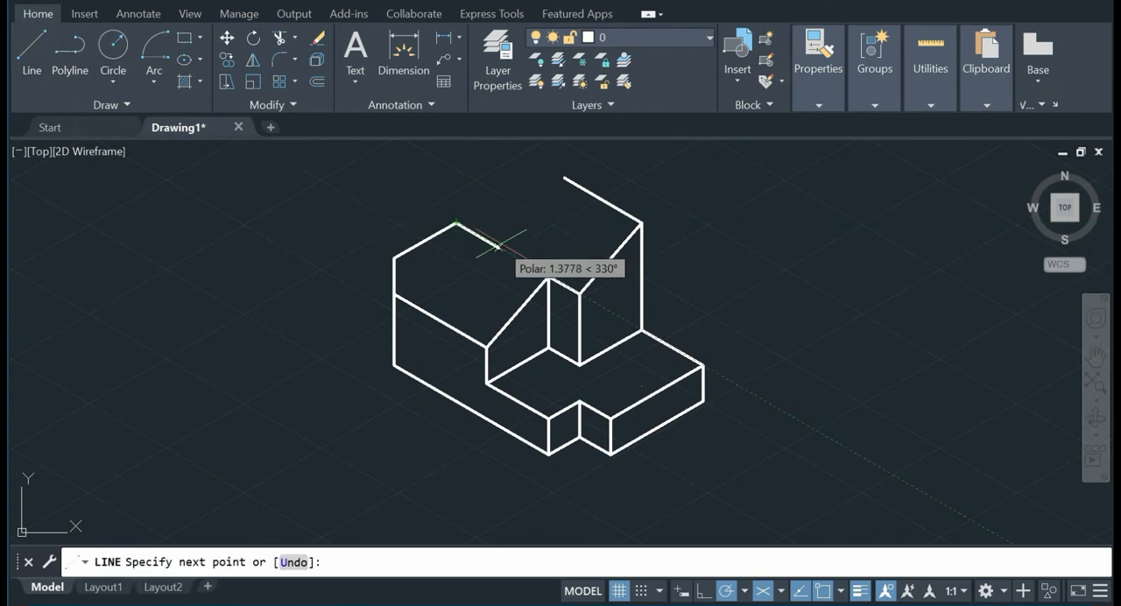
pyautogui.write('1.5')
pyautogui.press('Return')
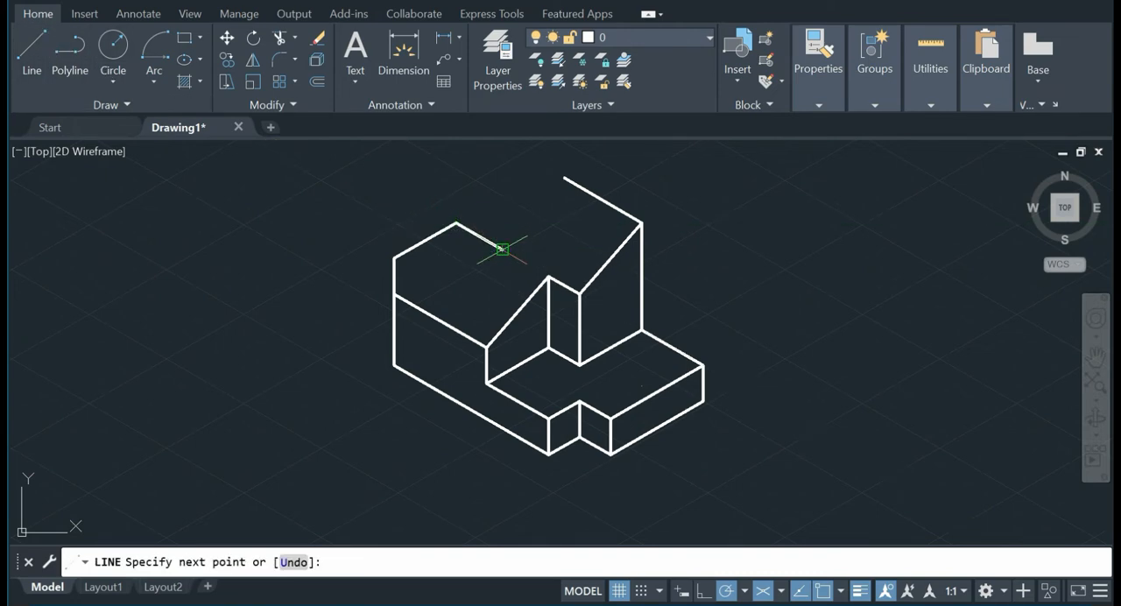
pyautogui.press('Escape')
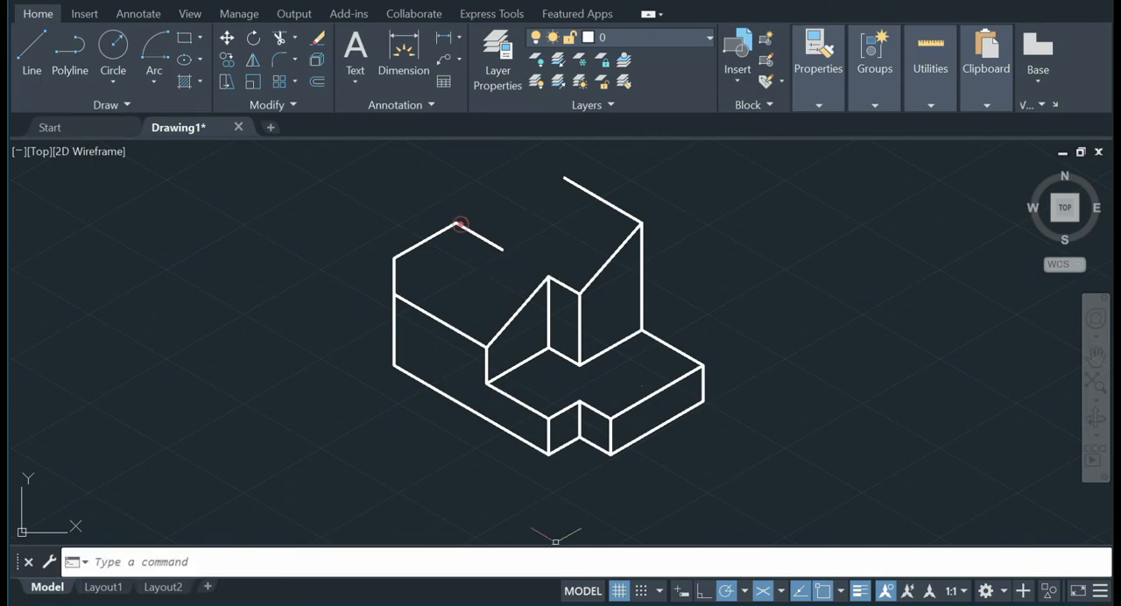
# Step: Consult the reference picture and extend an equally long line from the notch's outer corner in the 2-unit construction line's direction
pyautogui.hotkey('alt', 'Tab')
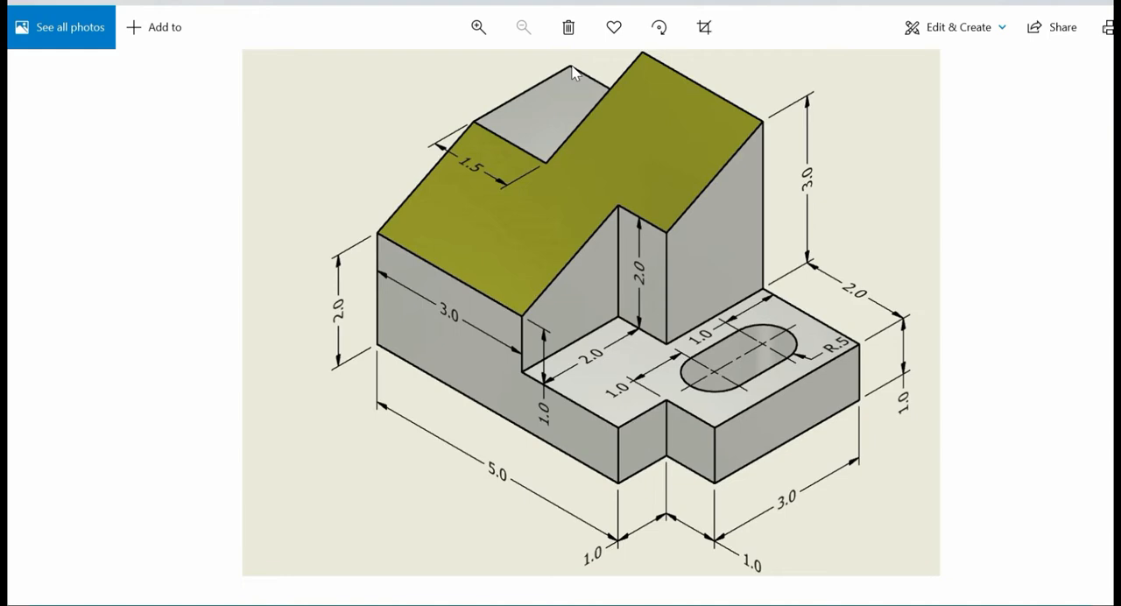
pyautogui.hotkey('alt', 'Tab')
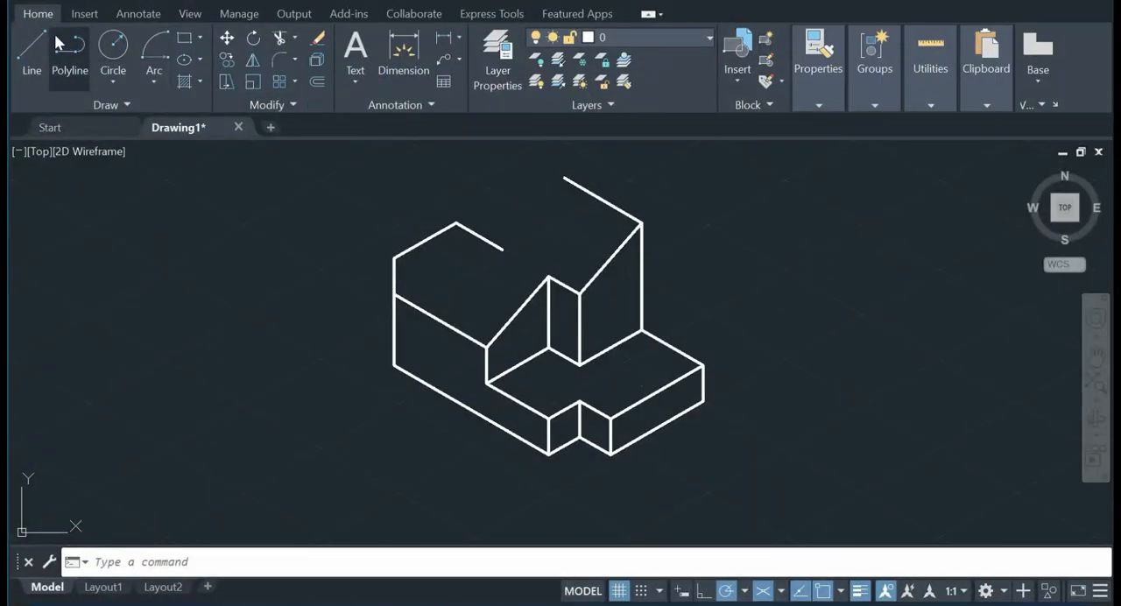
pyautogui.click(31, 53)
pyautogui.click(455, 224)
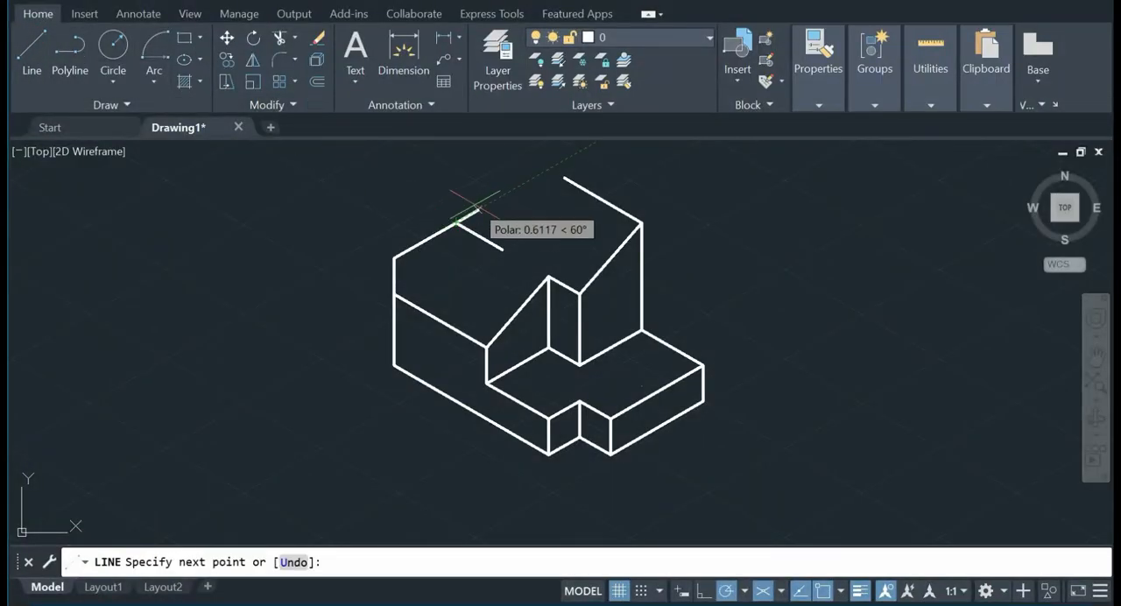
pyautogui.press('Return')
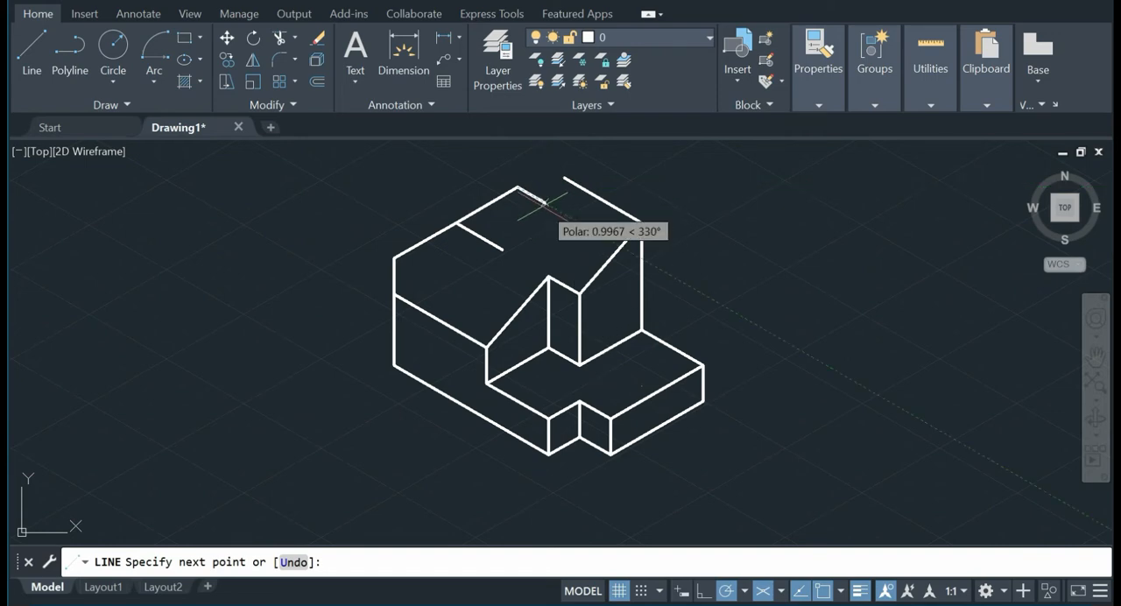
pyautogui.press('Escape')
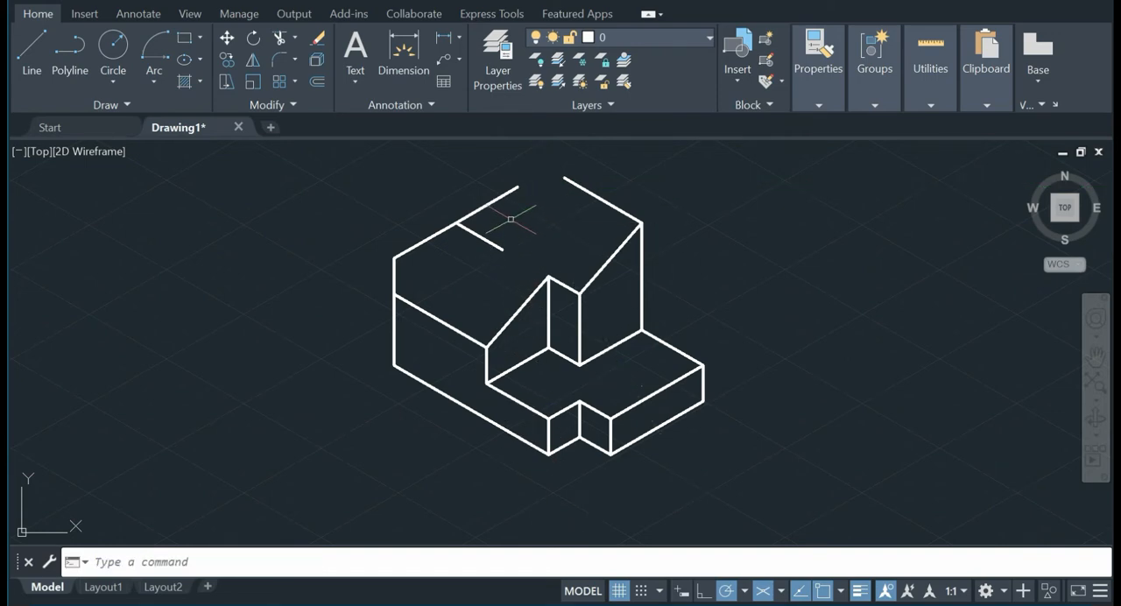
# Step: Delete the 1-unit vertical and 2-unit receding construction lines, keeping the notch edges
pyautogui.click(506, 229)
pyautogui.click(474, 260)
pyautogui.press('Escape')
pyautogui.click(431, 221)
pyautogui.click(385, 271)
pyautogui.press('Delete')
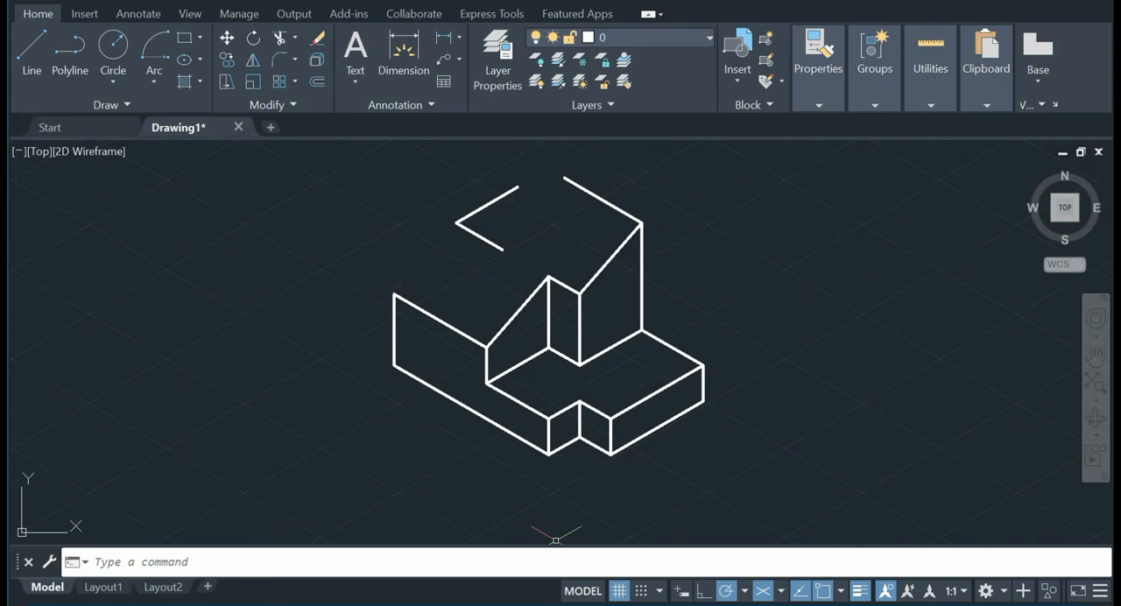
# Step: Check the reference picture and connect the free end of the 2.5-unit top edge to the inner end of the notch's 1.5-unit edge
pyautogui.hotkey('alt', 'Tab')
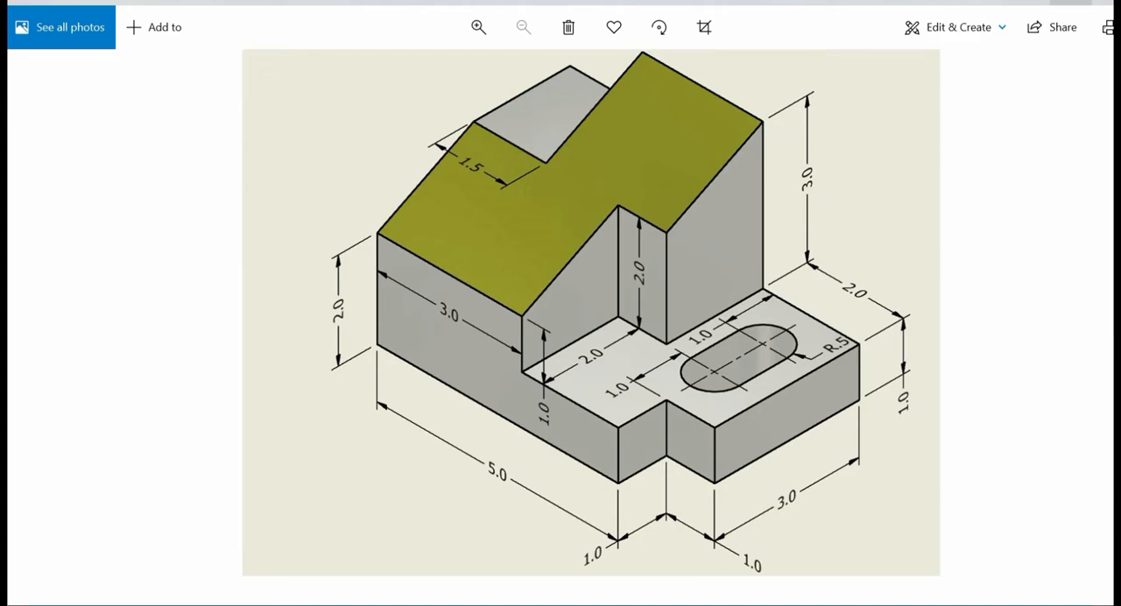
pyautogui.hotkey('alt', 'Tab')
pyautogui.click(32, 53)
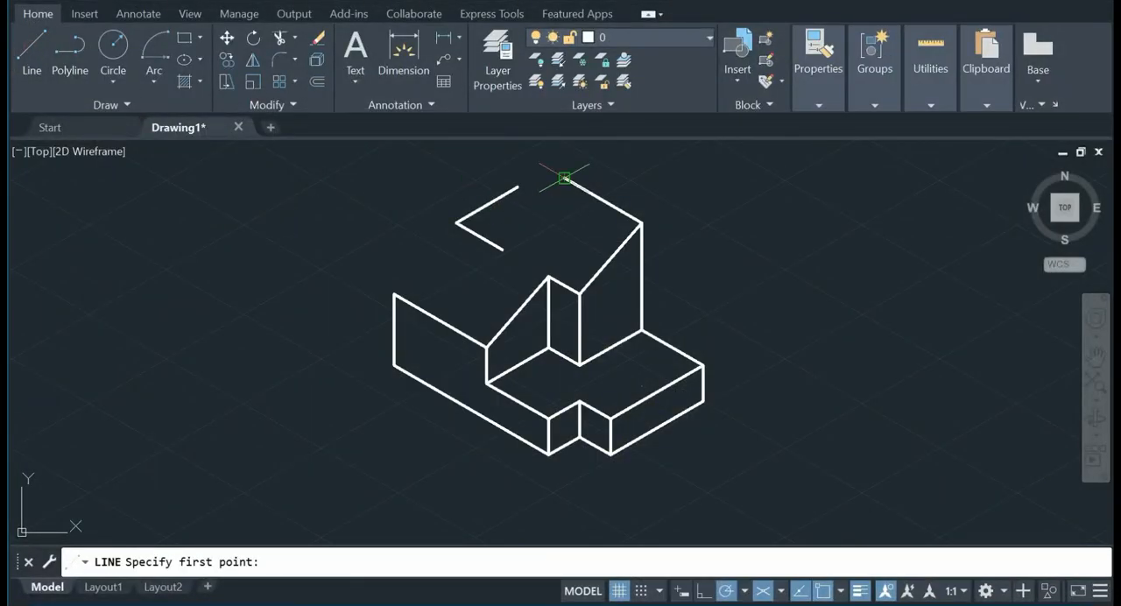
pyautogui.click(565, 178)
pyautogui.click(502, 248)
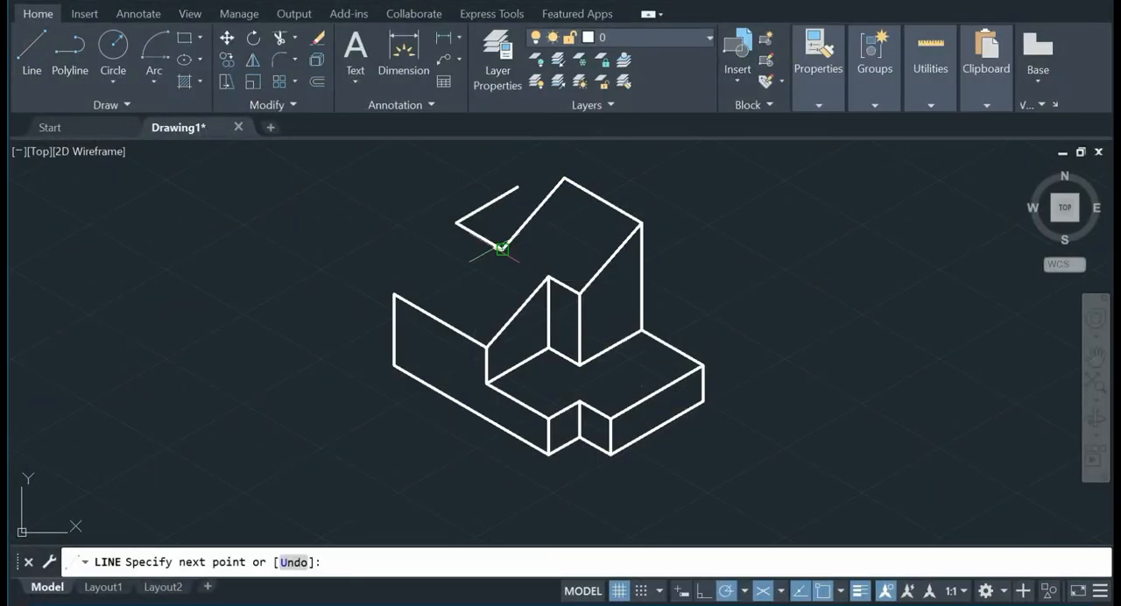
pyautogui.rightClick(546, 237)
pyautogui.click(545, 243)
pyautogui.click(533, 214)
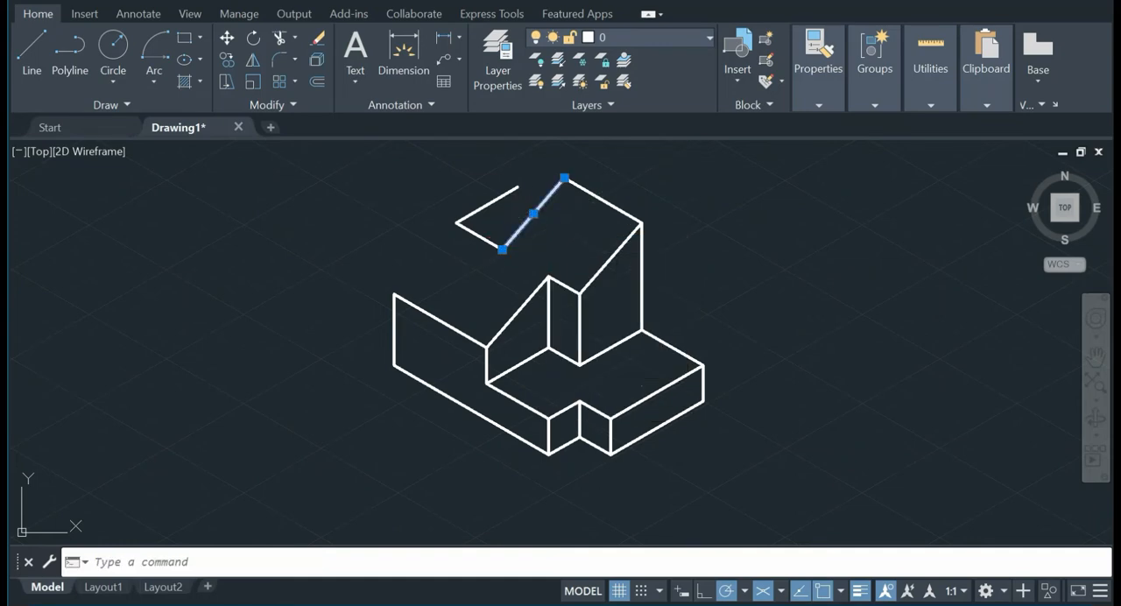
pyautogui.click(619, 248)
pyautogui.press('Escape')
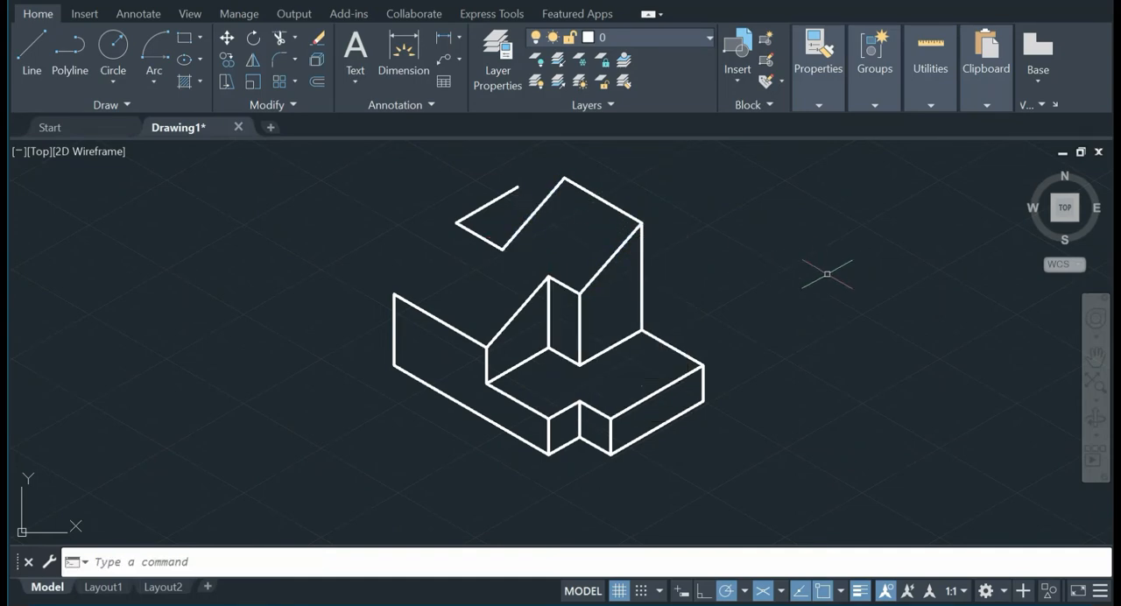
# Step: Draw the short rear edge at 330° from the notch's back corner to the sloped notch edge
pyautogui.click(26, 45)
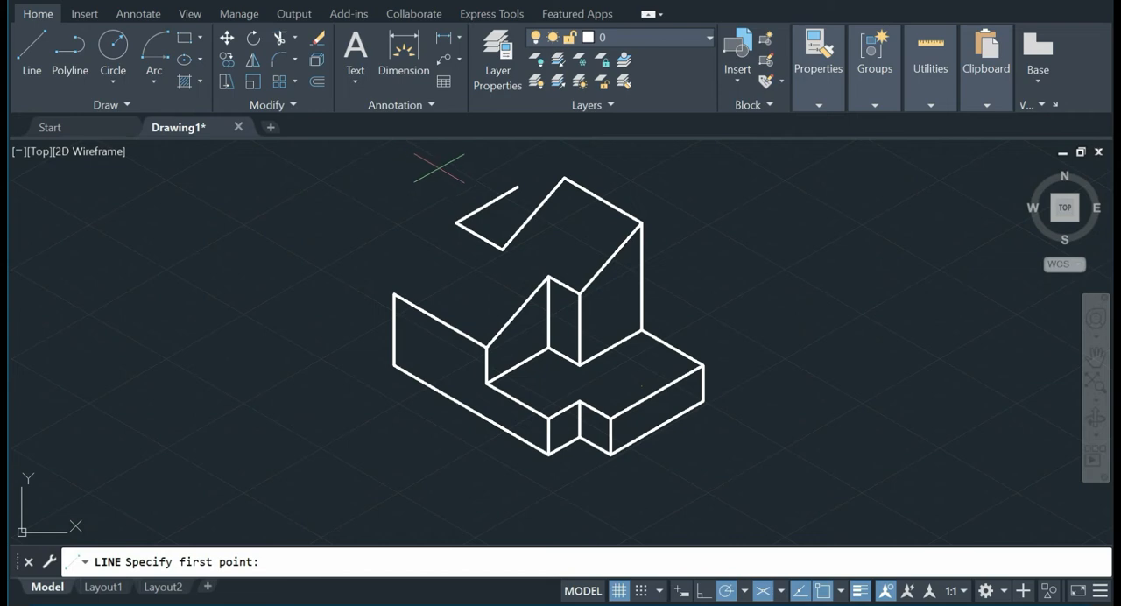
pyautogui.click(516, 187)
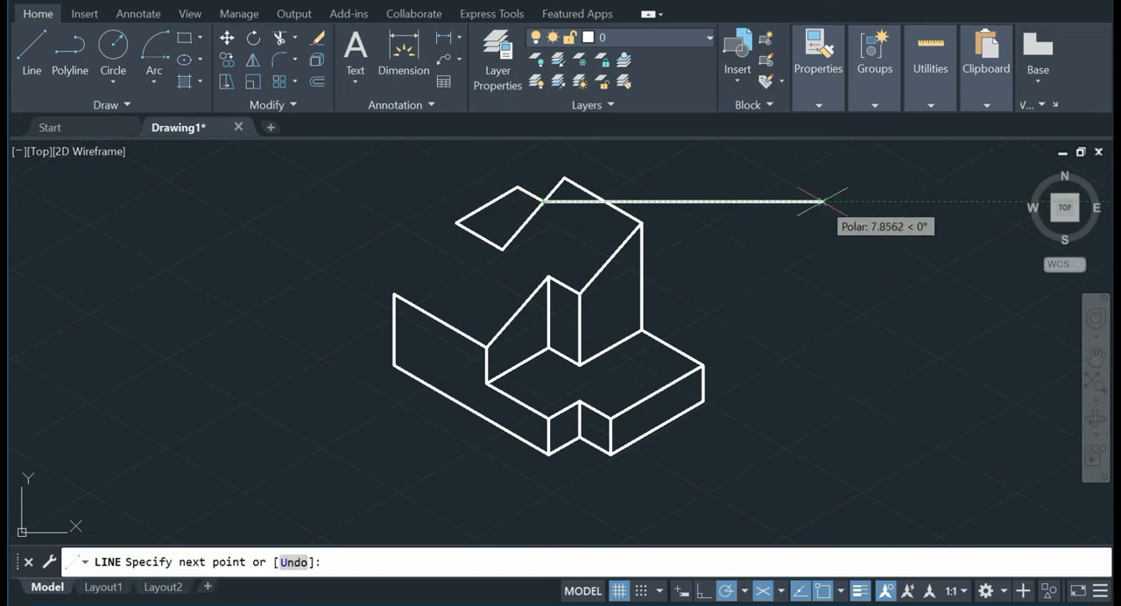
pyautogui.press('Escape')
# Step: Connect the notch's outer corner to the front face's far upper corner with a sloped line
pyautogui.click(26, 49)
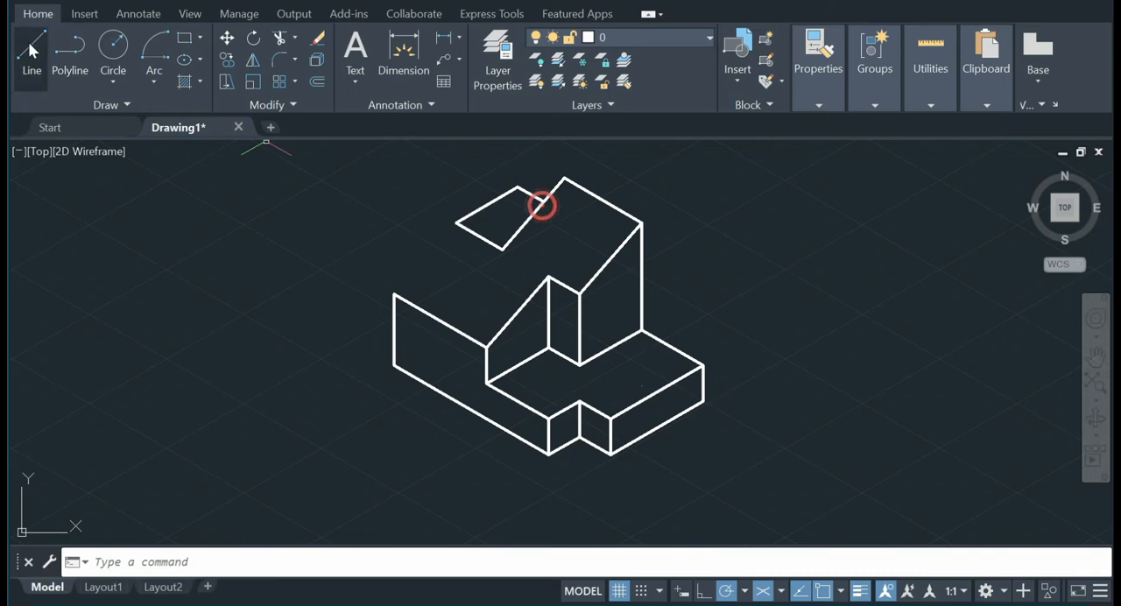
pyautogui.click(457, 223)
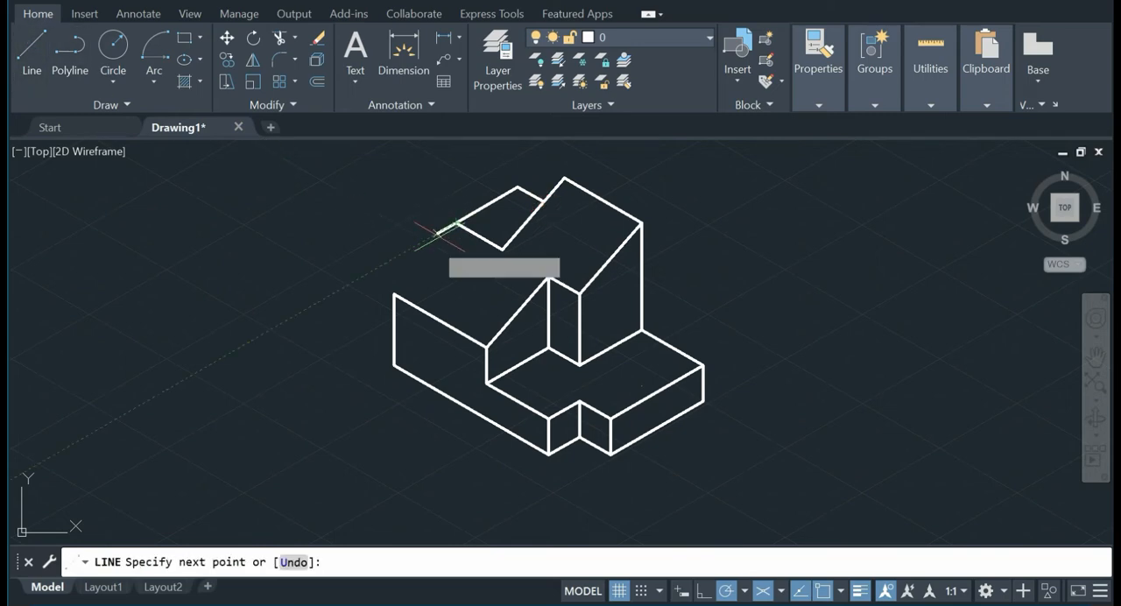
pyautogui.click(393, 294)
pyautogui.press('Escape')
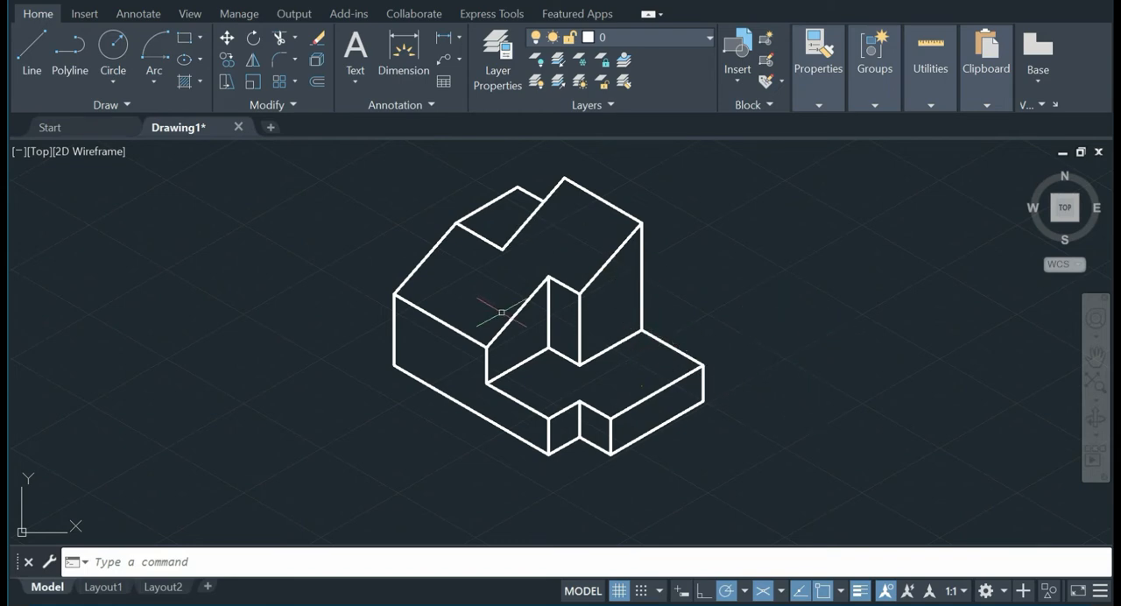
# Step: Make the cen layer current for the slot's centre lines
pyautogui.scroll(-2, 608, 370)
pyautogui.scroll(8, 615, 376)
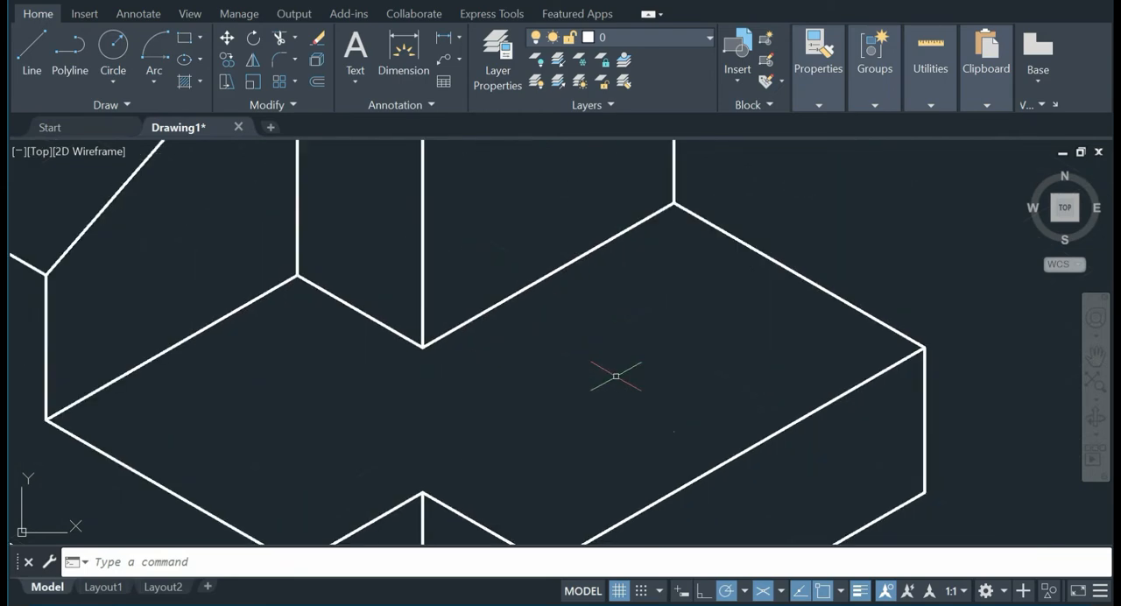
pyautogui.moveTo(610, 333); pyautogui.dragTo(604, 296, button='middle')
pyautogui.scroll(-3, 603, 366)
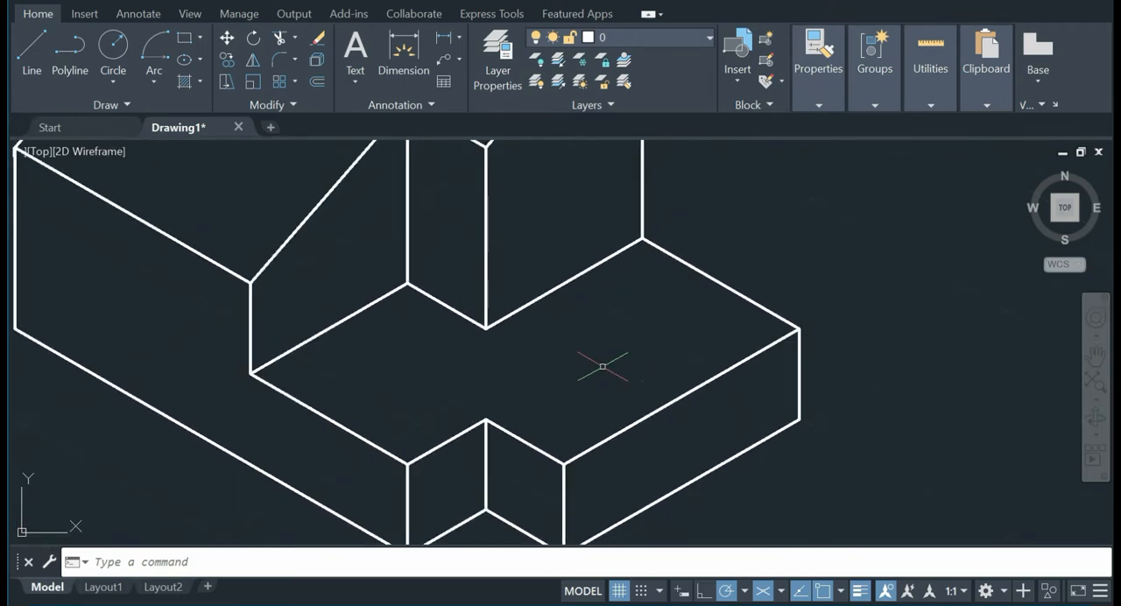
pyautogui.click(661, 35)
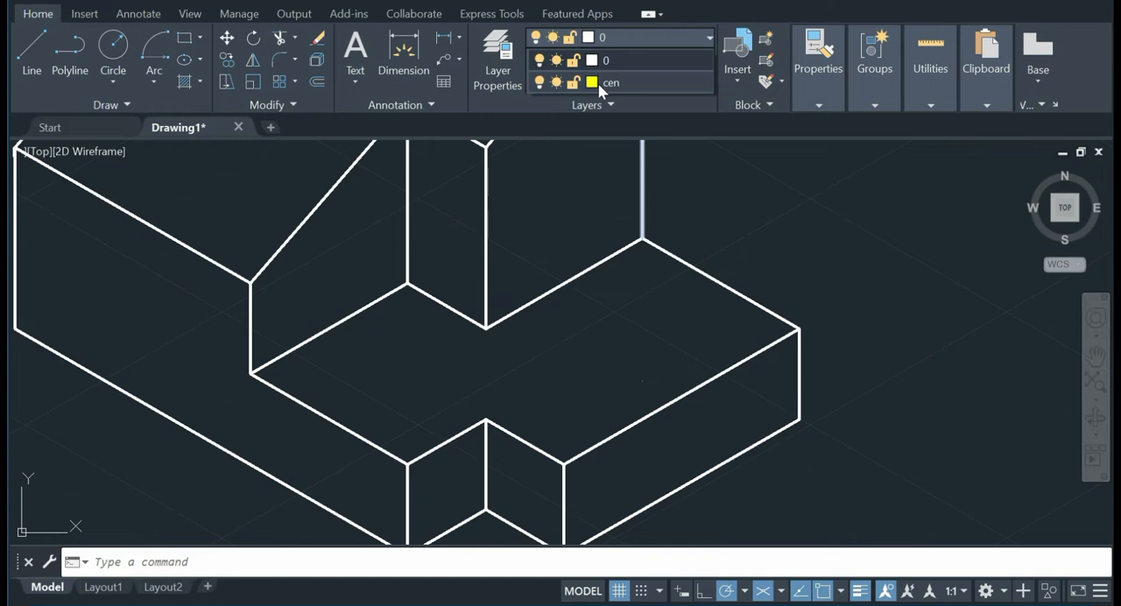
pyautogui.click(611, 85)
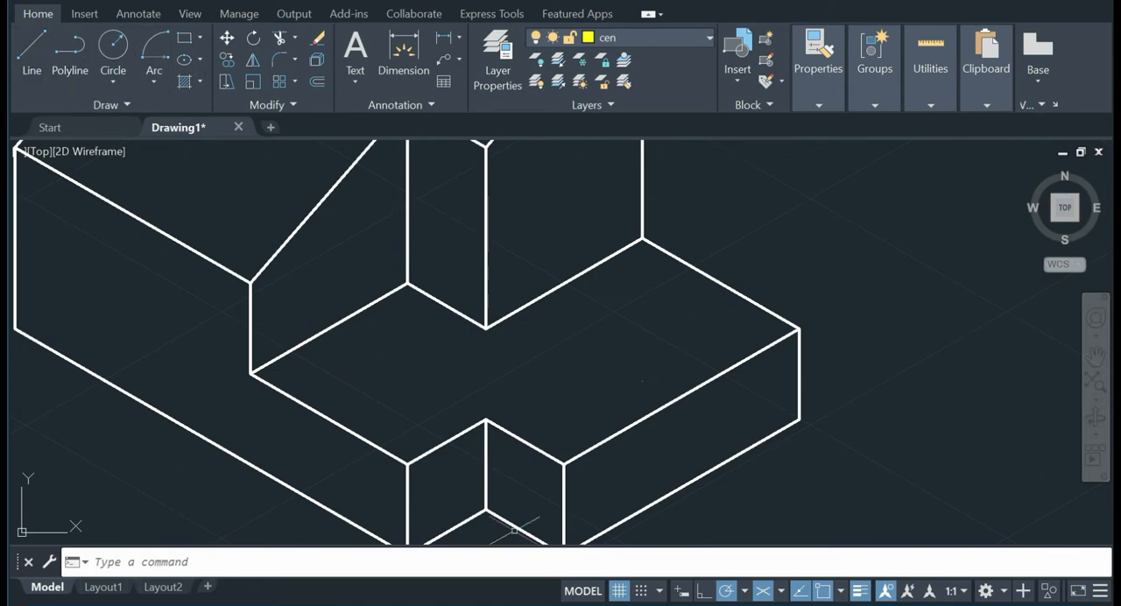
# Step: Check the slot in the reference picture and draw a centre line from the step's short rear edge midpoint to the front notch's inner corner
pyautogui.click(683, 602)
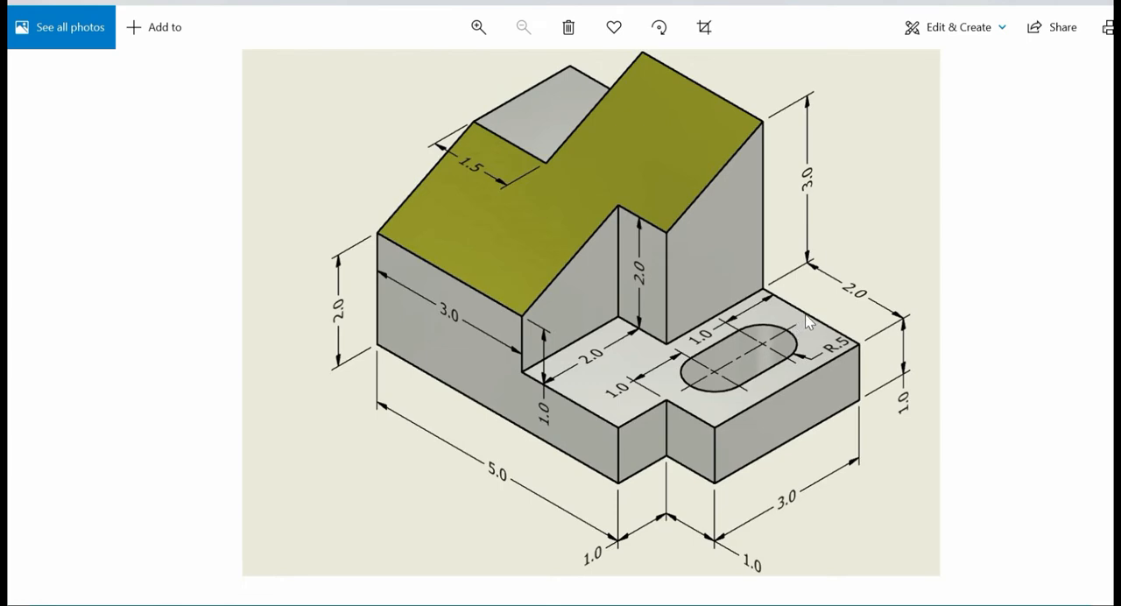
pyautogui.hotkey('alt', 'Tab')
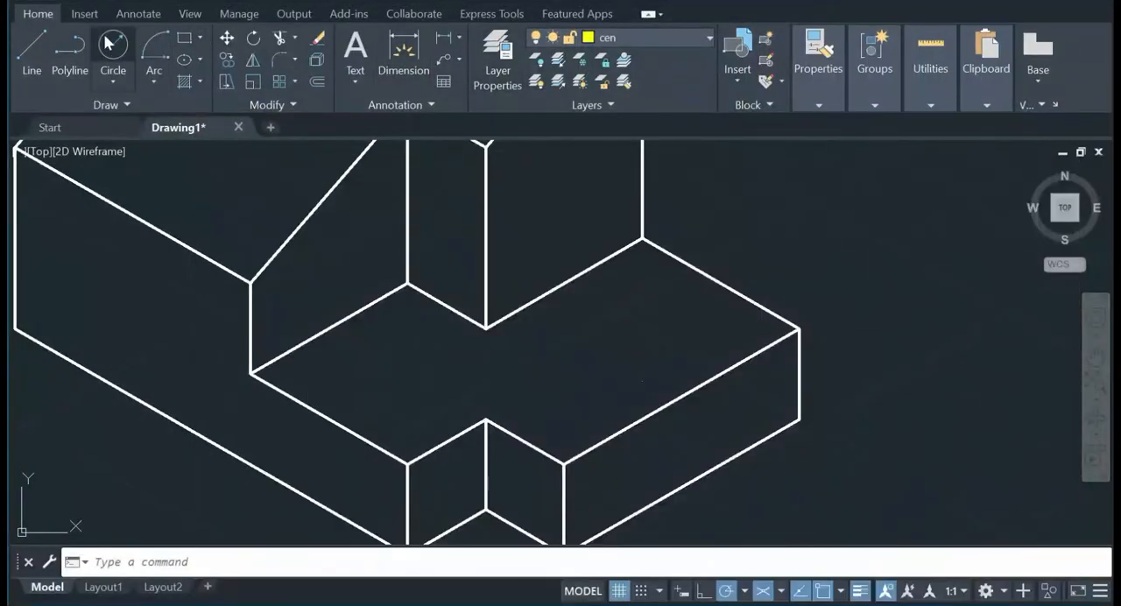
pyautogui.click(33, 43)
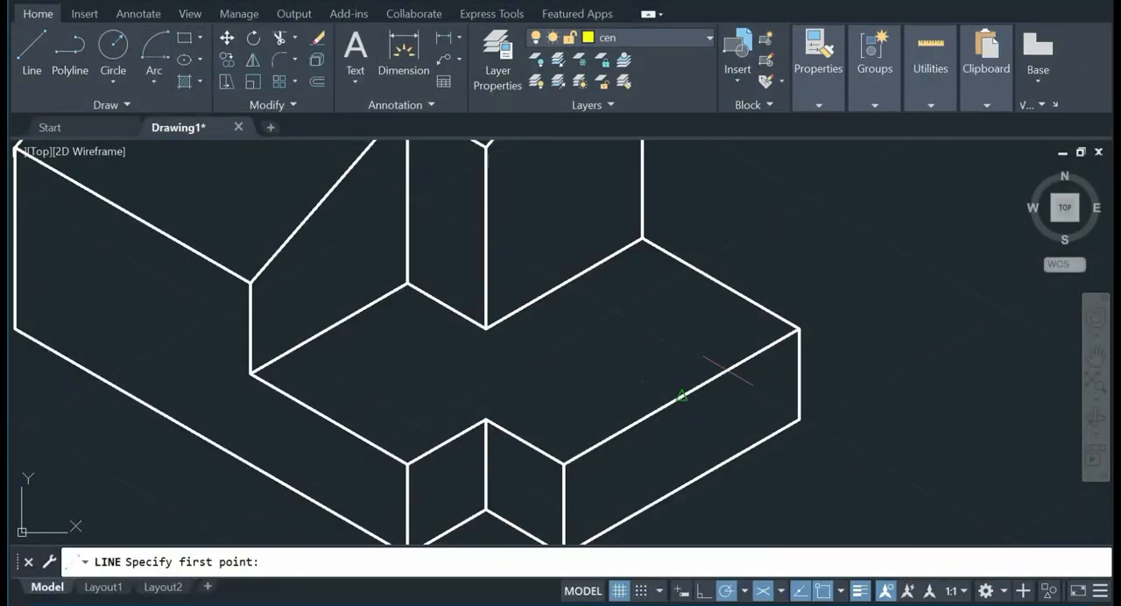
pyautogui.click(720, 283)
pyautogui.click(485, 420)
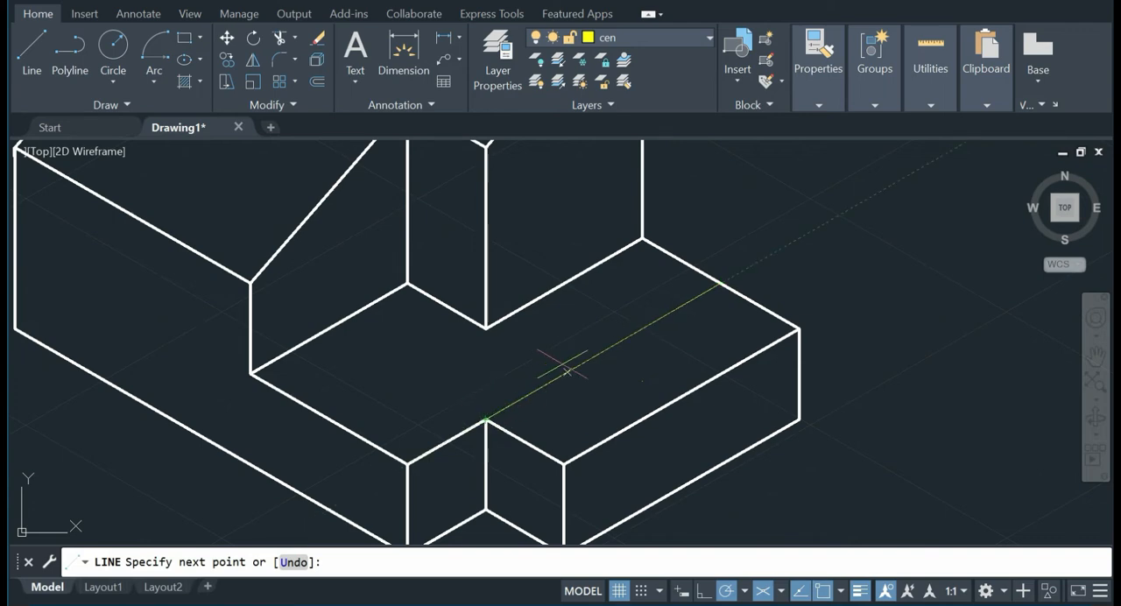
pyautogui.press('Return')
# Step: Open the properties of the new slot centre line
pyautogui.click(587, 358)
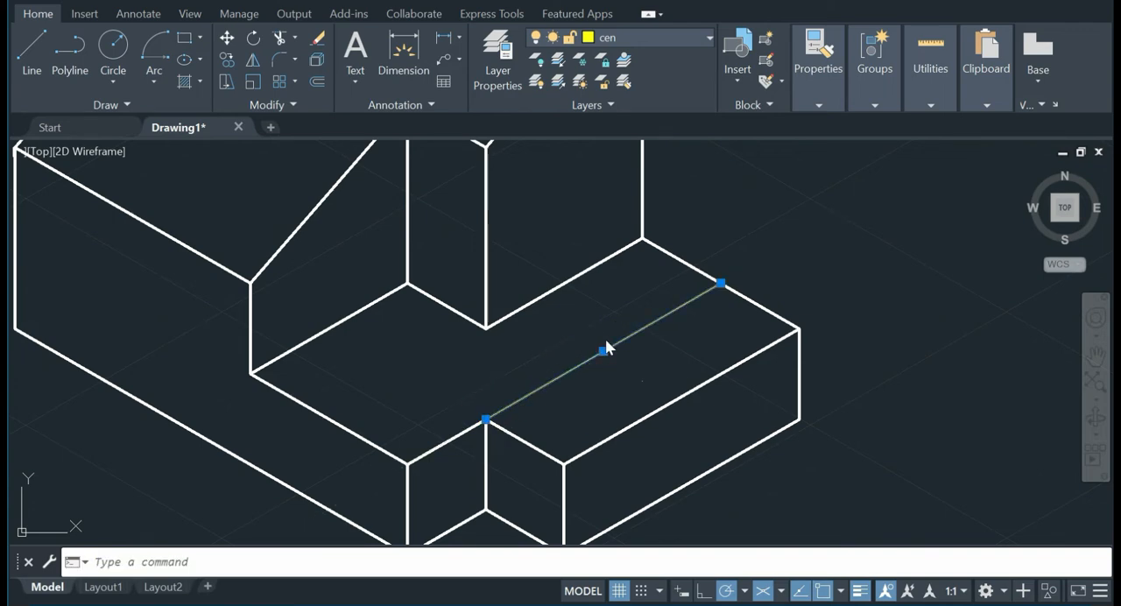
pyautogui.rightClick(604, 349)
pyautogui.click(648, 576)
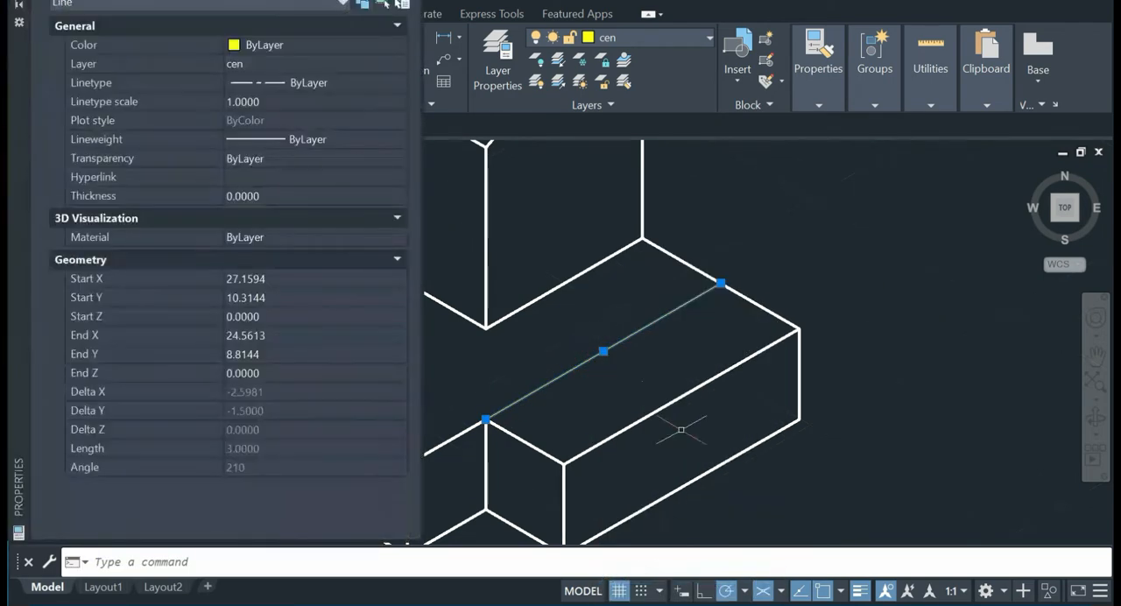
# Step: Try linetype scales of 5 and 0.5 on the slot centre line
pyautogui.click(251, 103)
pyautogui.write('5')
pyautogui.press('Return')
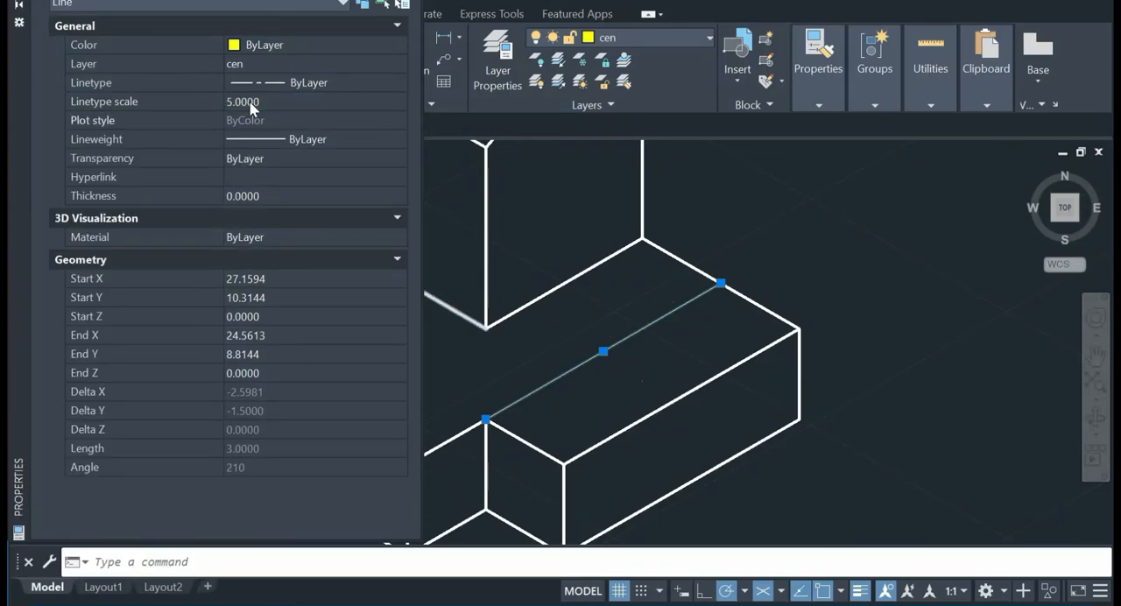
pyautogui.click(250, 103)
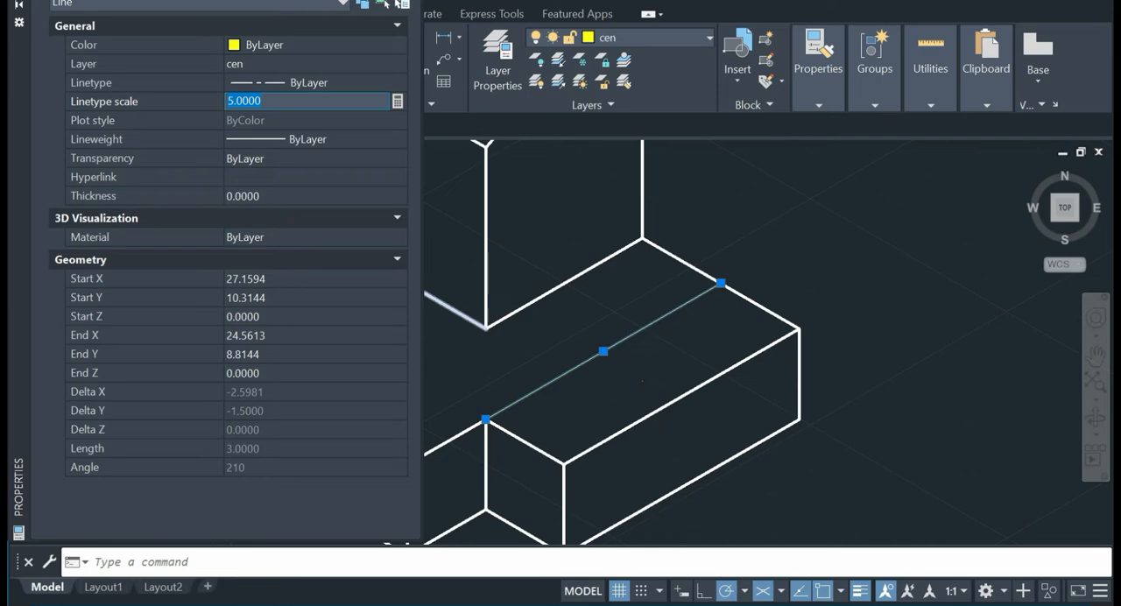
pyautogui.write('.5')
pyautogui.press('Return')
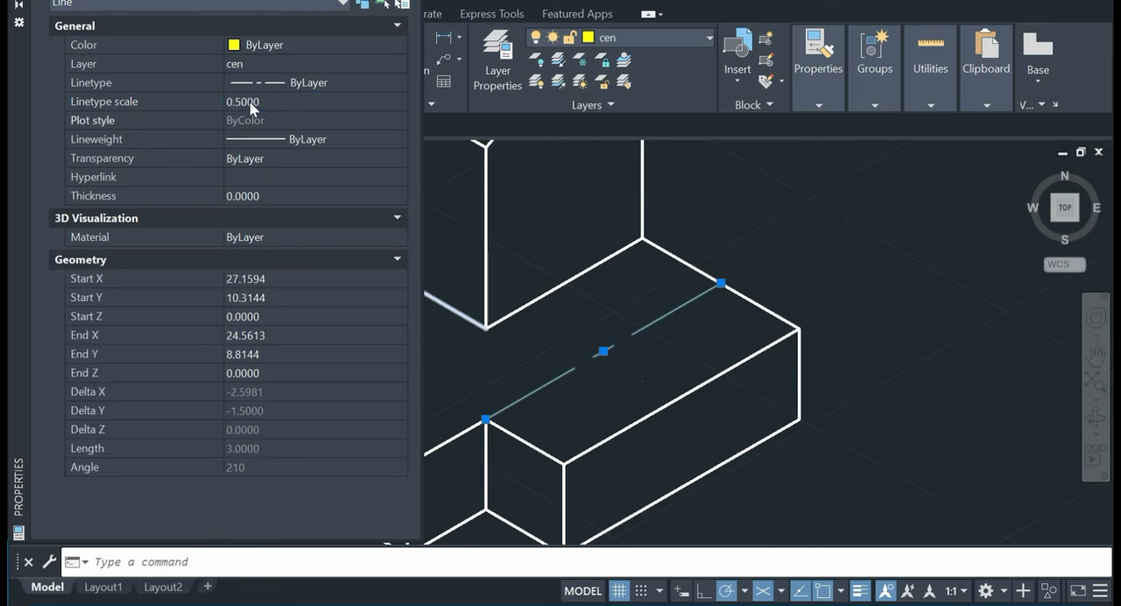
# Step: Set the slot centre line's linetype scale to 0.2 and close its properties
pyautogui.click(262, 100)
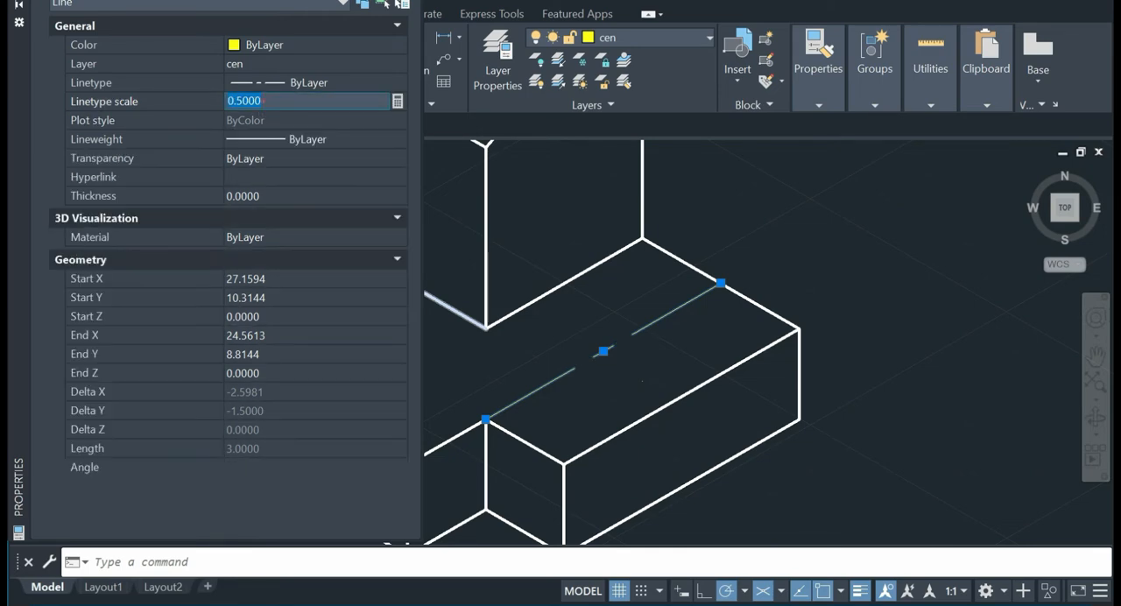
pyautogui.write('.2')
pyautogui.press('Return')
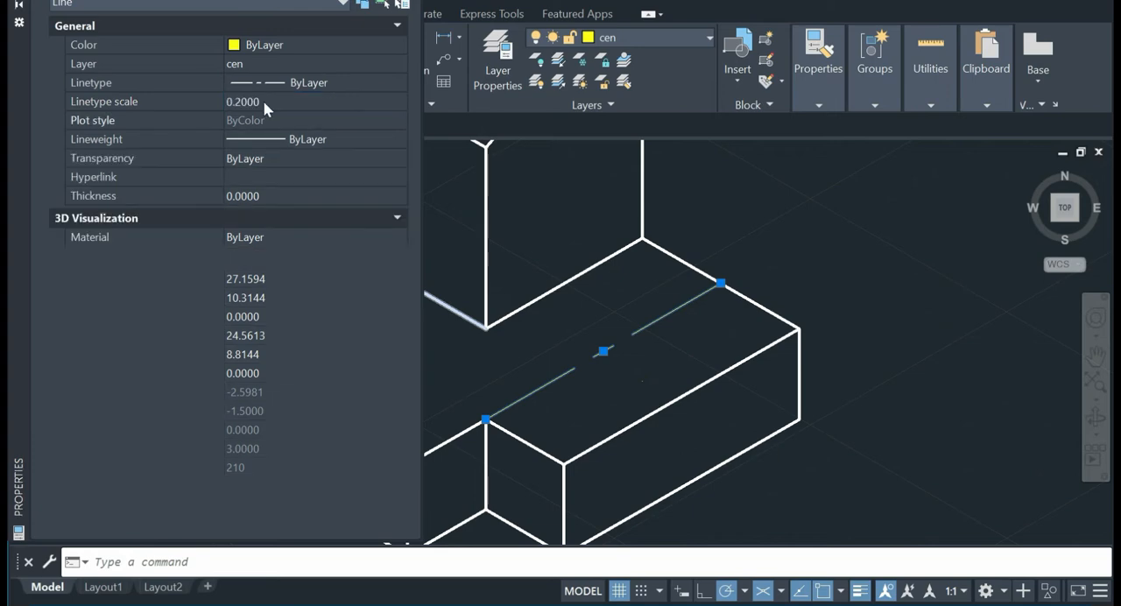
pyautogui.click(21, 3)
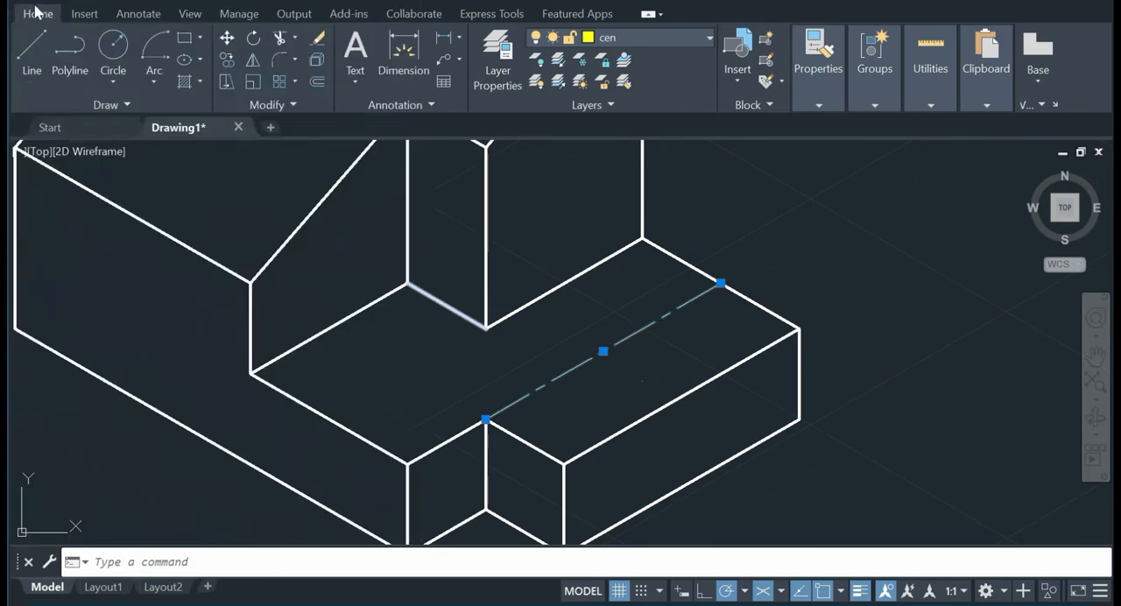
pyautogui.press('Escape')
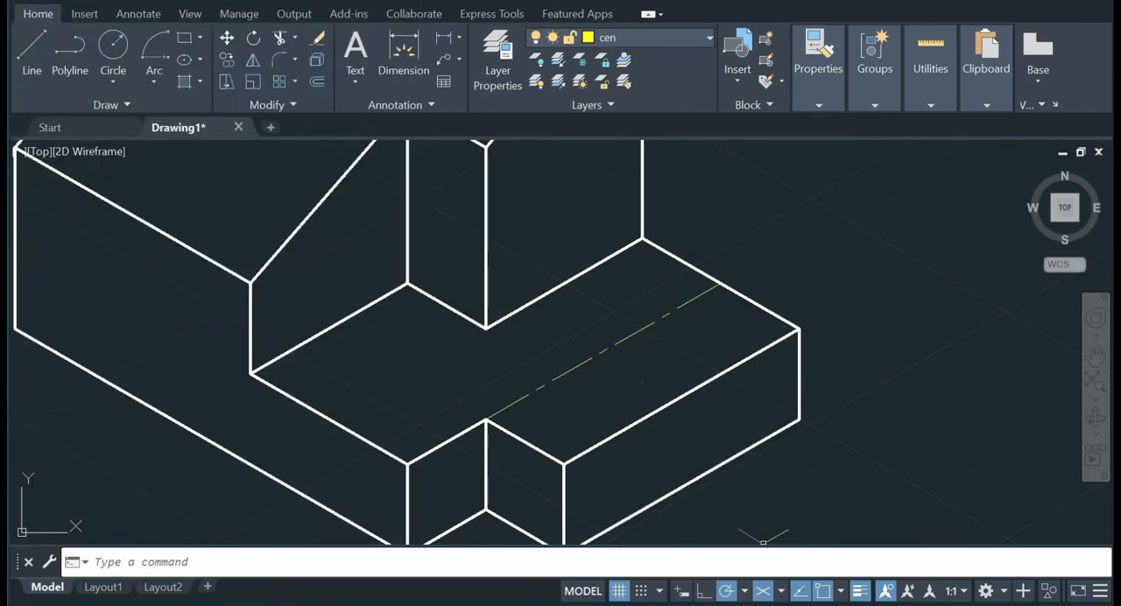
# Step: Draw a cross centre line from 1 unit along the upright block's base edge, measured from its far corner, to the step's opposite long edge
pyautogui.click(705, 604)
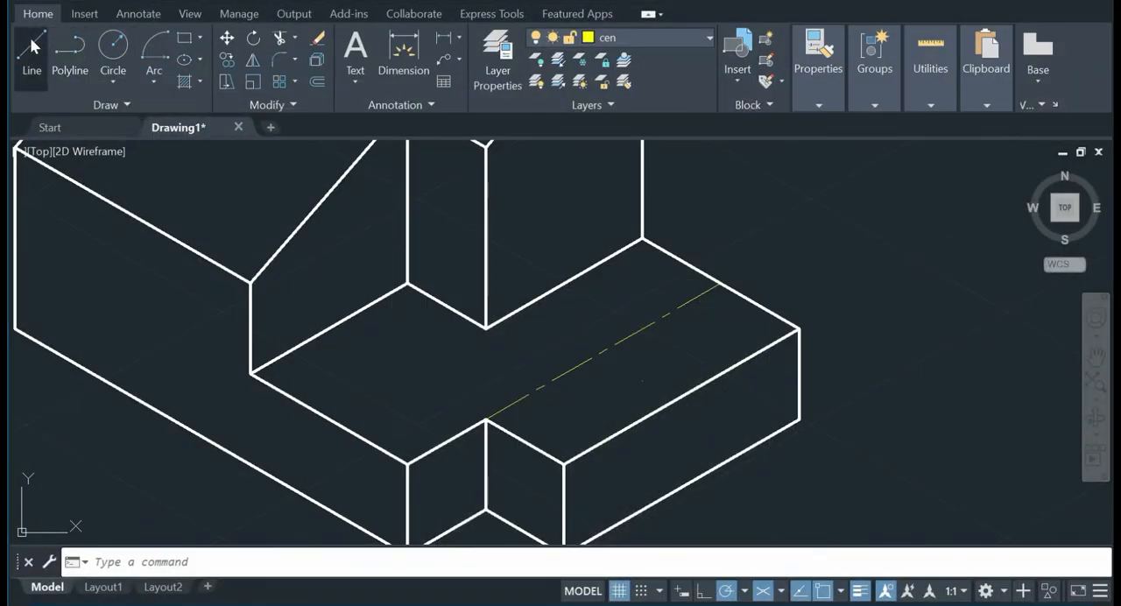
pyautogui.click(32, 45)
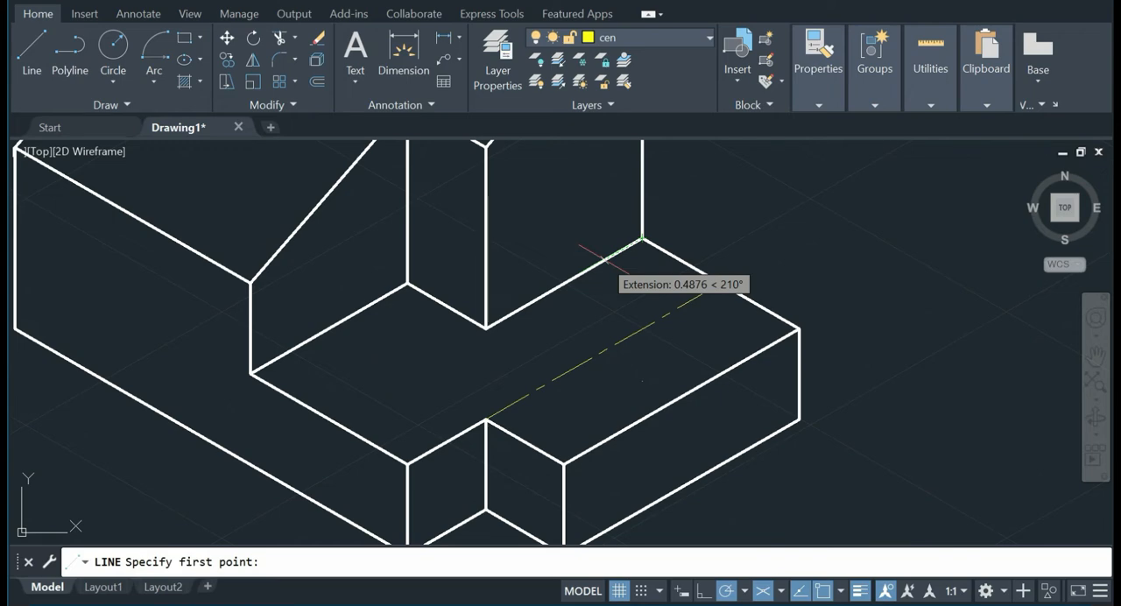
pyautogui.write('1')
pyautogui.press('Return')
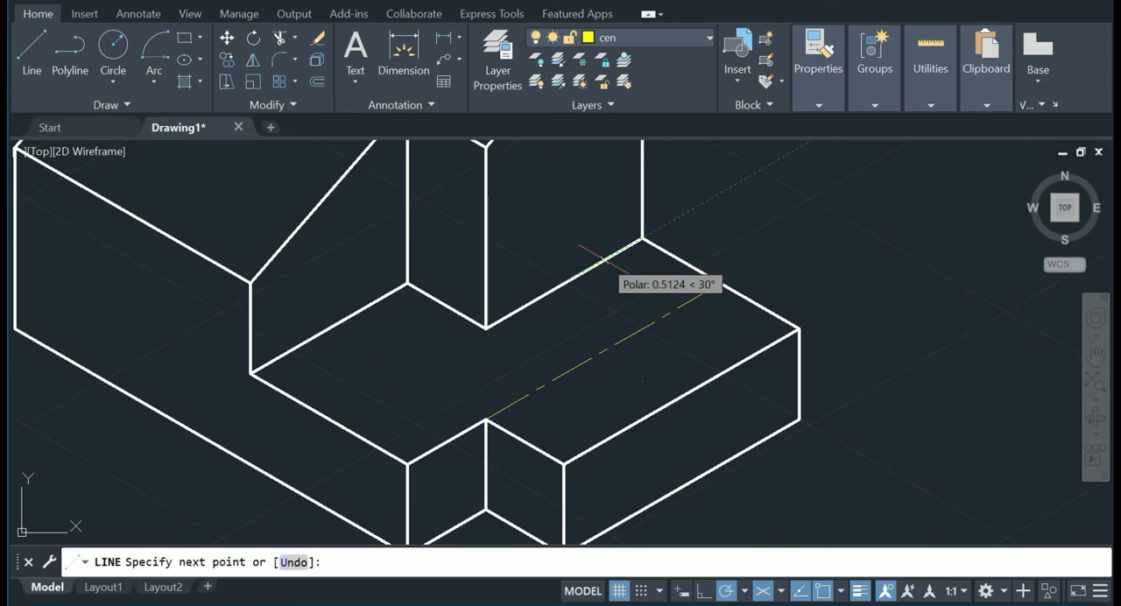
pyautogui.click(720, 374)
pyautogui.press('Escape')
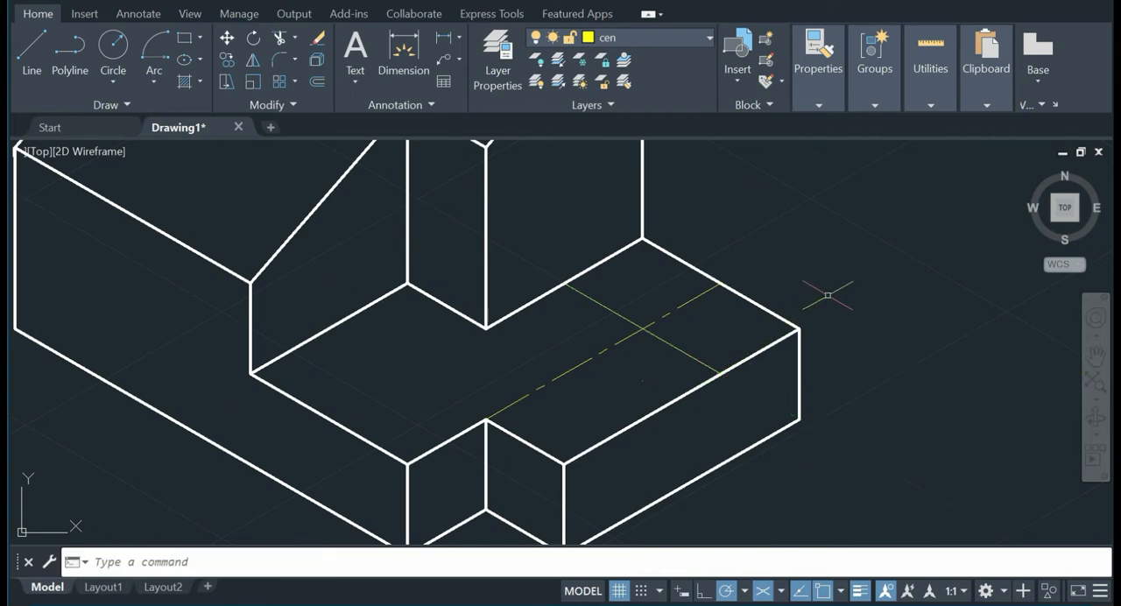
# Step: Check the reference picture, try offsetting the cross centre line toward the front notch, and delete the offset copy
pyautogui.click(627, 604)
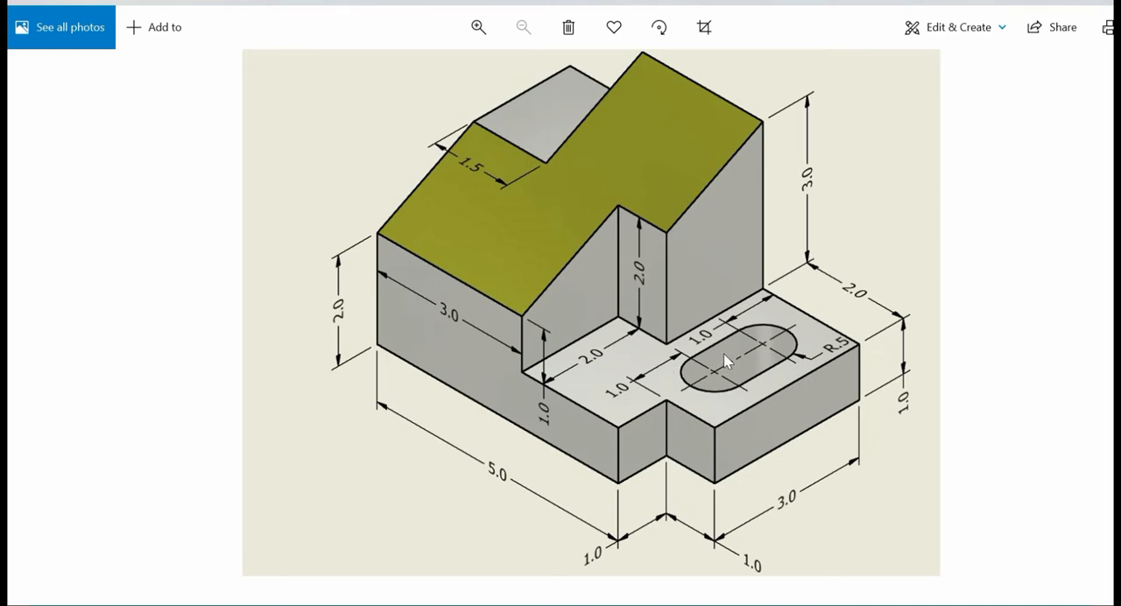
pyautogui.click(1100, 2)
pyautogui.click(326, 80)
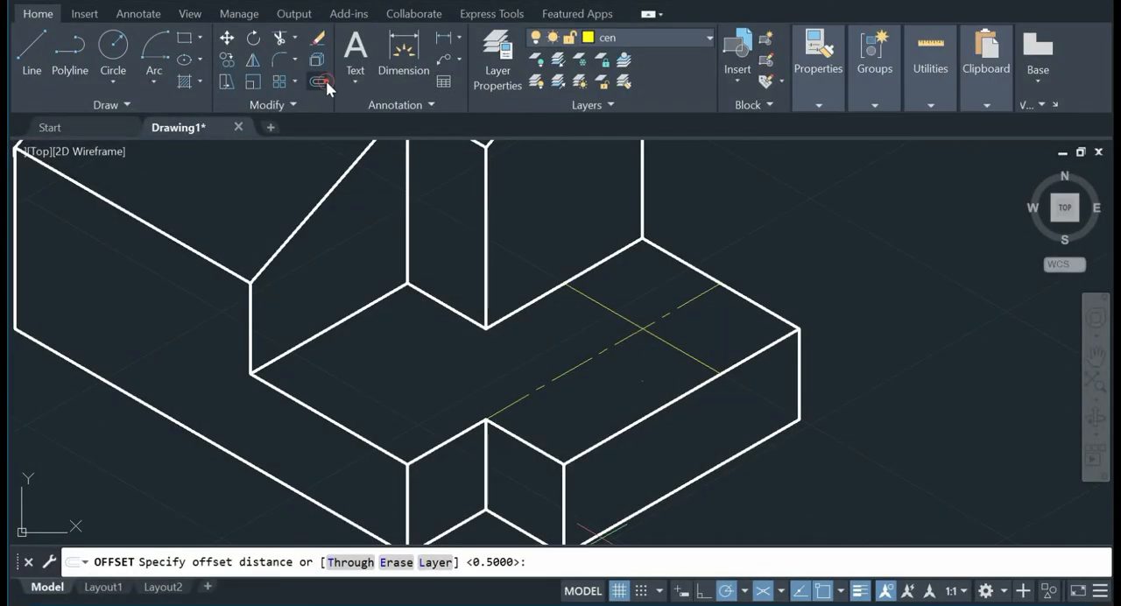
pyautogui.press('Return')
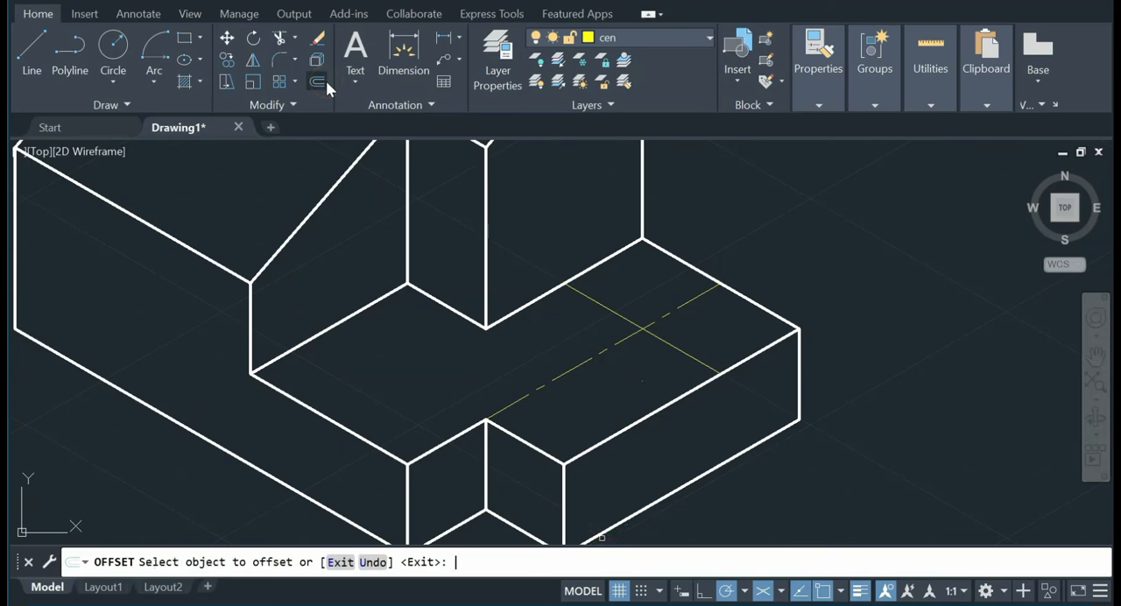
pyautogui.click(606, 309)
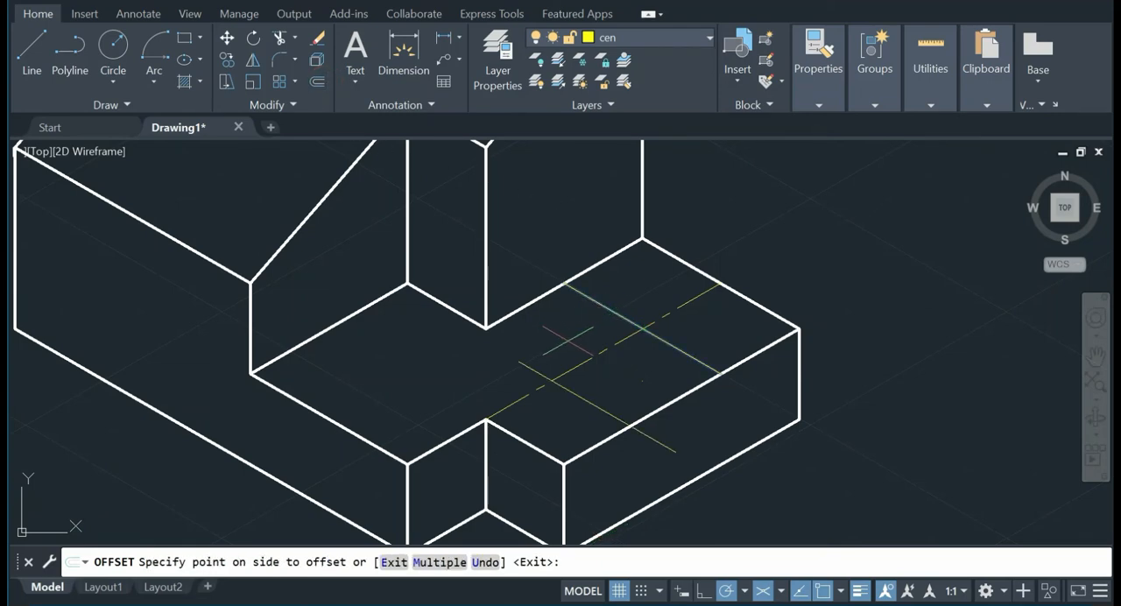
pyautogui.click(567, 340)
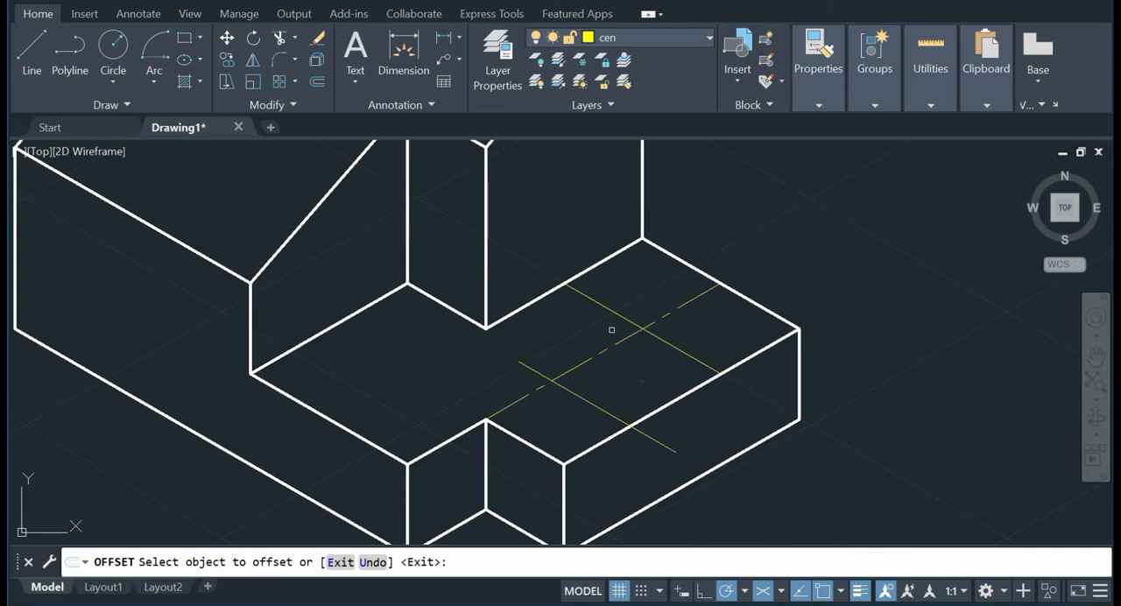
pyautogui.press('Escape')
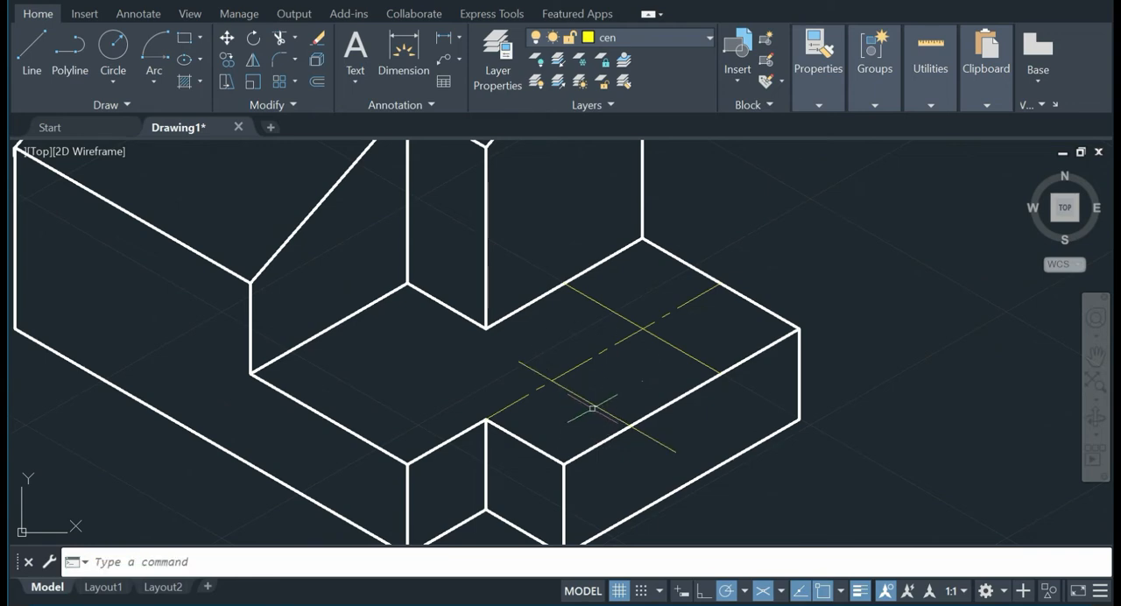
pyautogui.click(595, 407)
pyautogui.press('Delete')
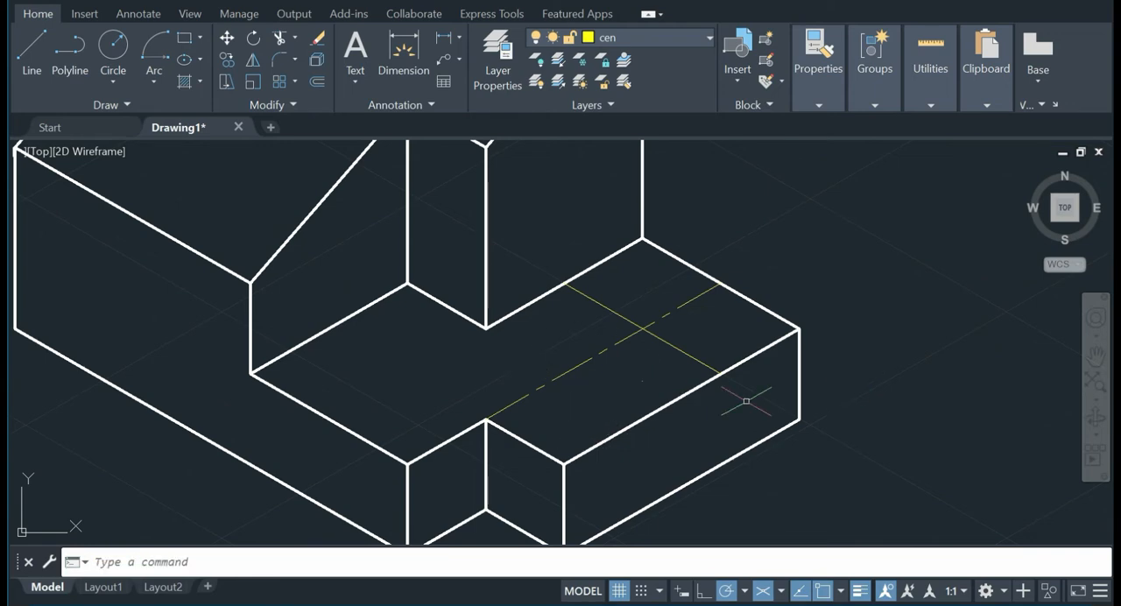
# Step: Copy the cross centre line at 210° from its rear endpoint to the inner corner at the foot of the upright block
pyautogui.click(226, 61)
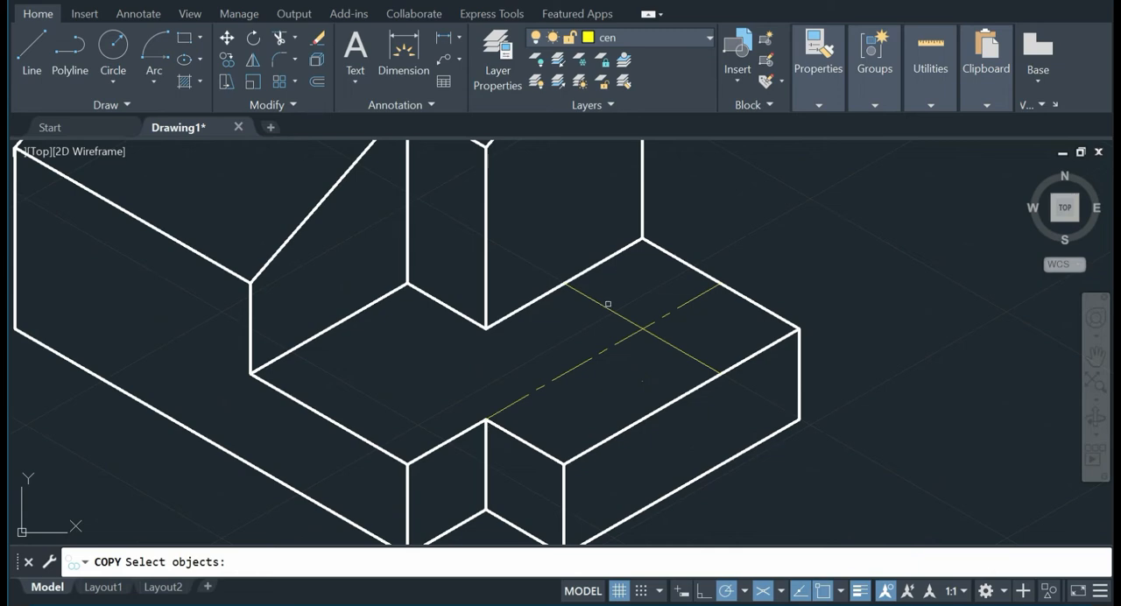
pyautogui.click(607, 304)
pyautogui.press('Return')
pyautogui.click(565, 284)
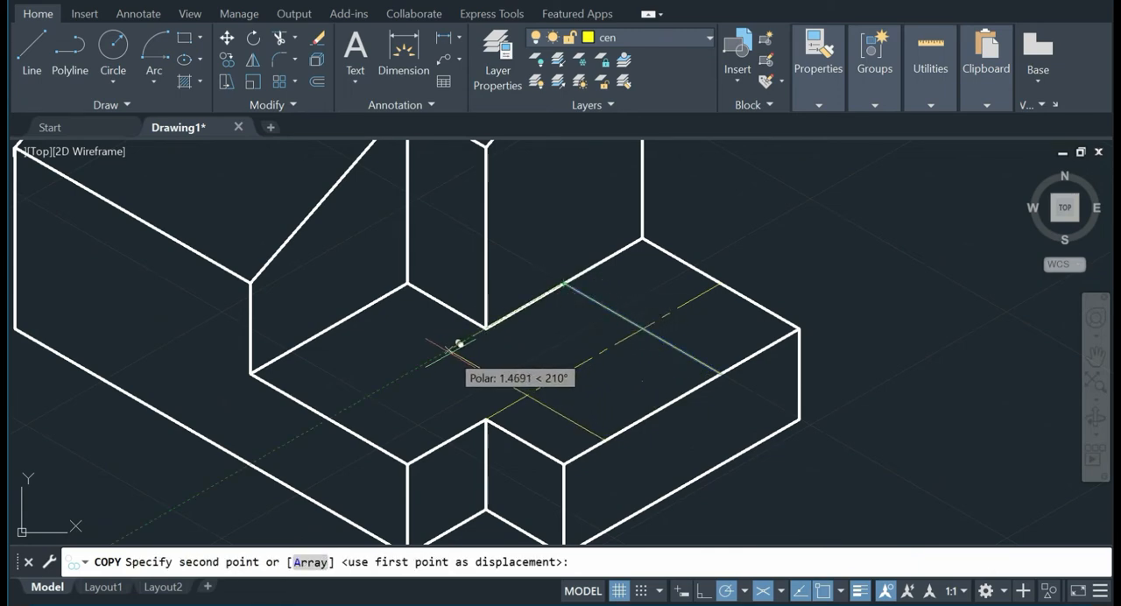
pyautogui.press('Return')
pyautogui.press('Return')
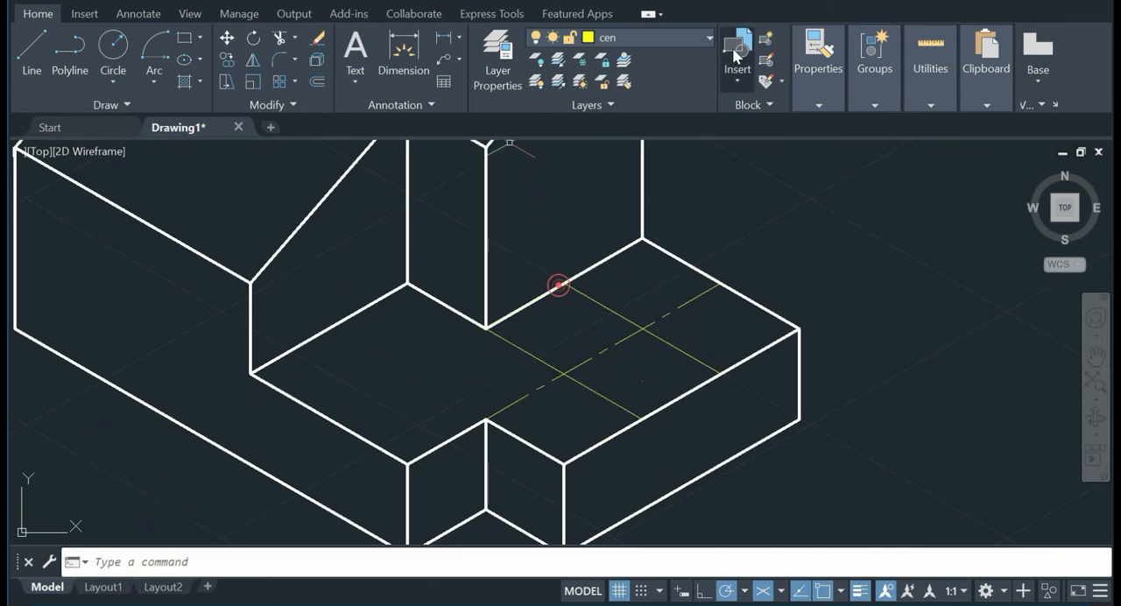
# Step: Match the properties of the long slot centre line onto both cross centre lines
pyautogui.click(819, 98)
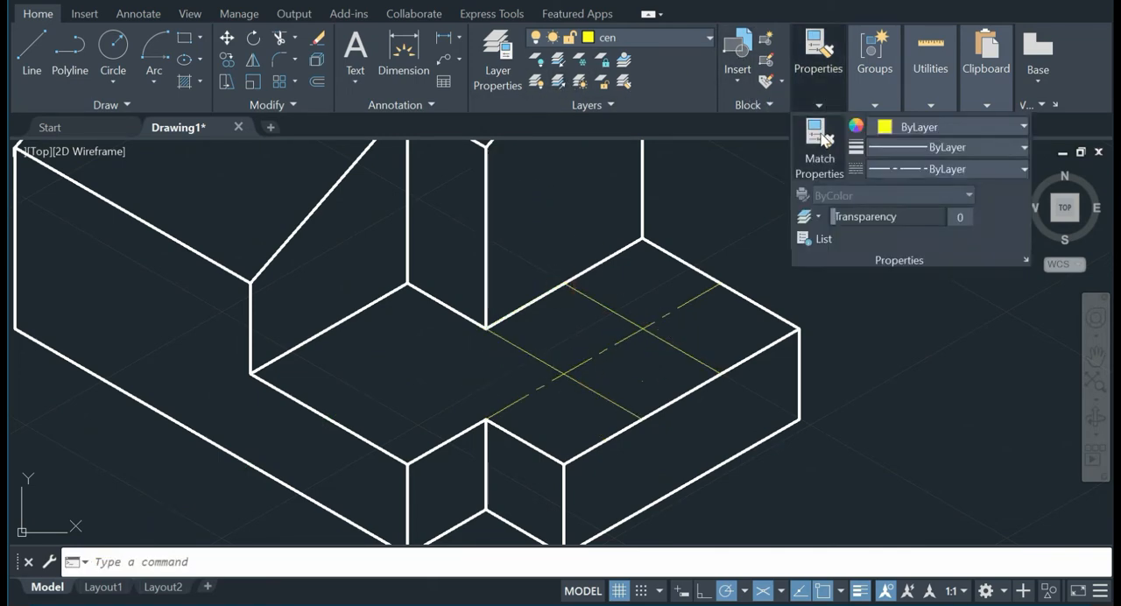
pyautogui.click(818, 151)
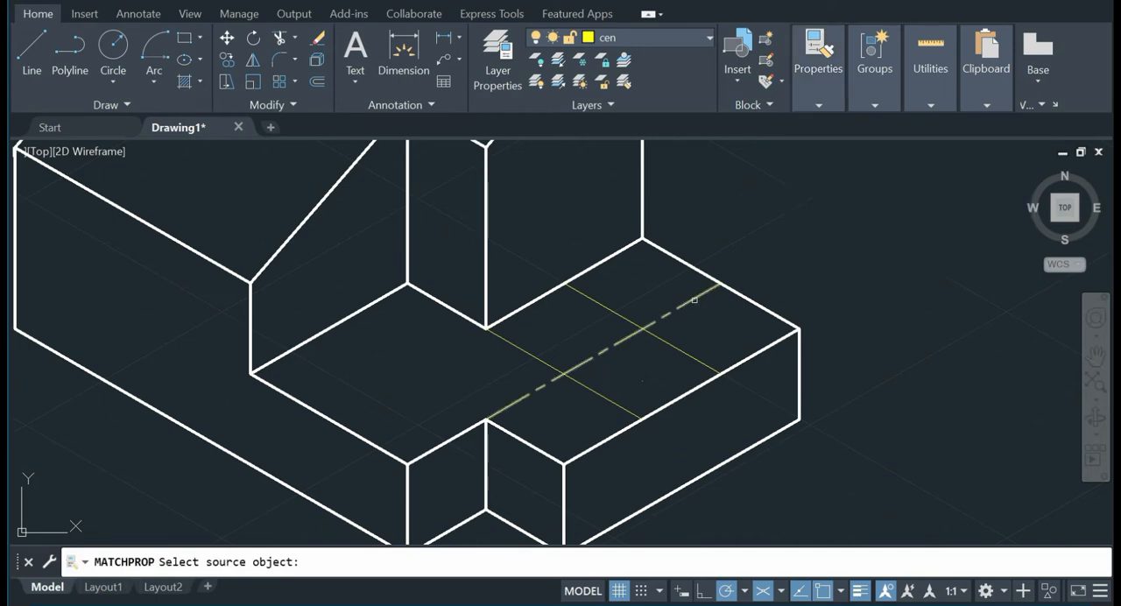
pyautogui.click(670, 316)
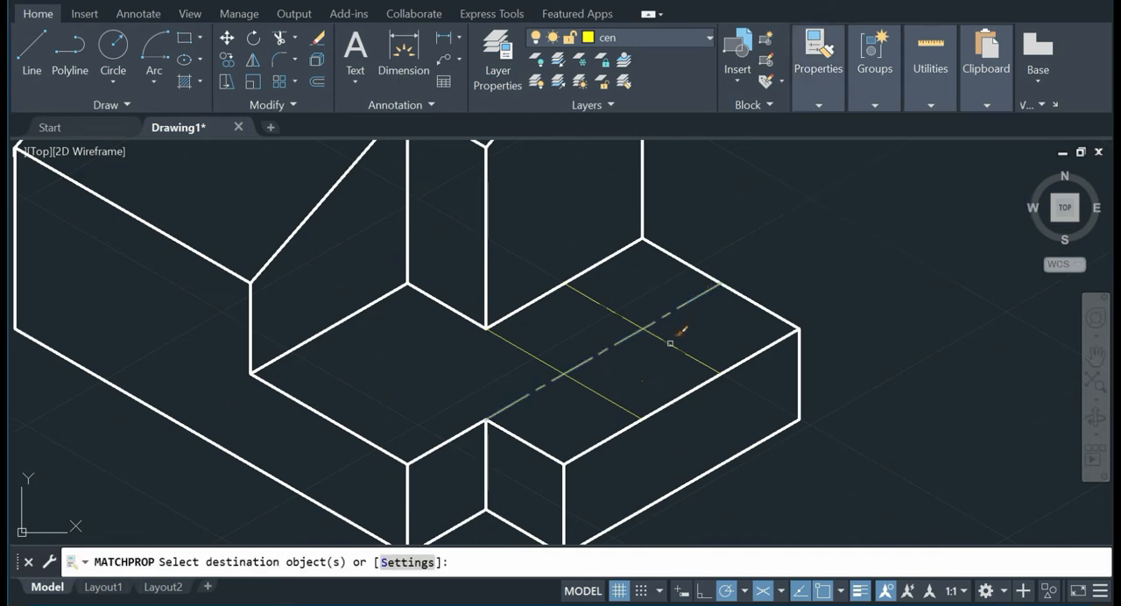
pyautogui.click(589, 389)
pyautogui.rightClick(920, 219)
pyautogui.click(933, 230)
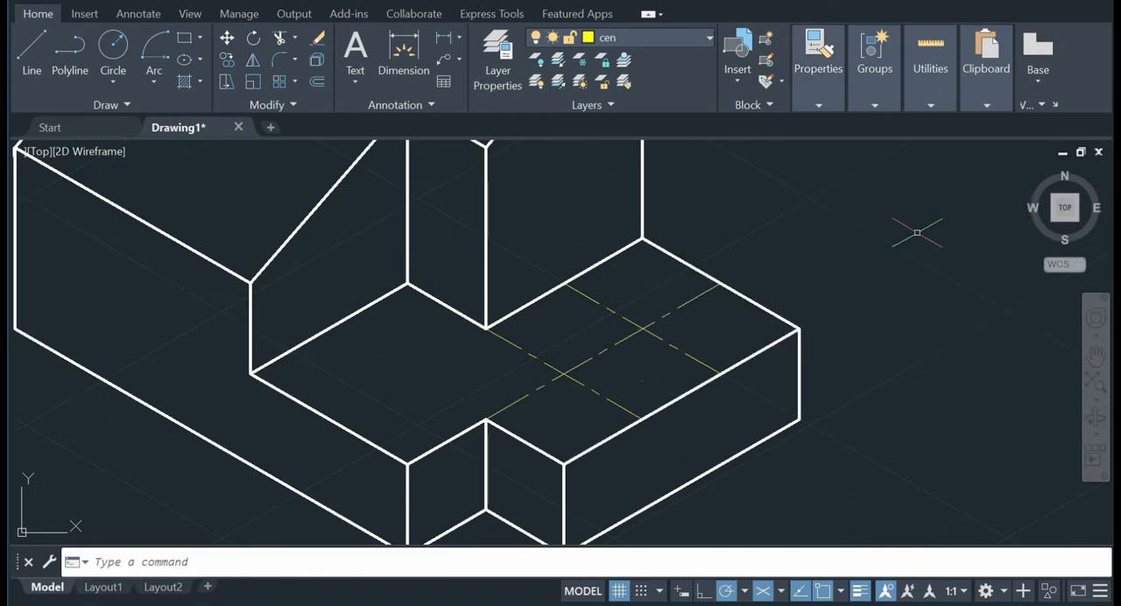
# Step: Copy the long slot centre line 0.5 units to each side, at 150° and 330° from its rear endpoint
pyautogui.click(678, 604)
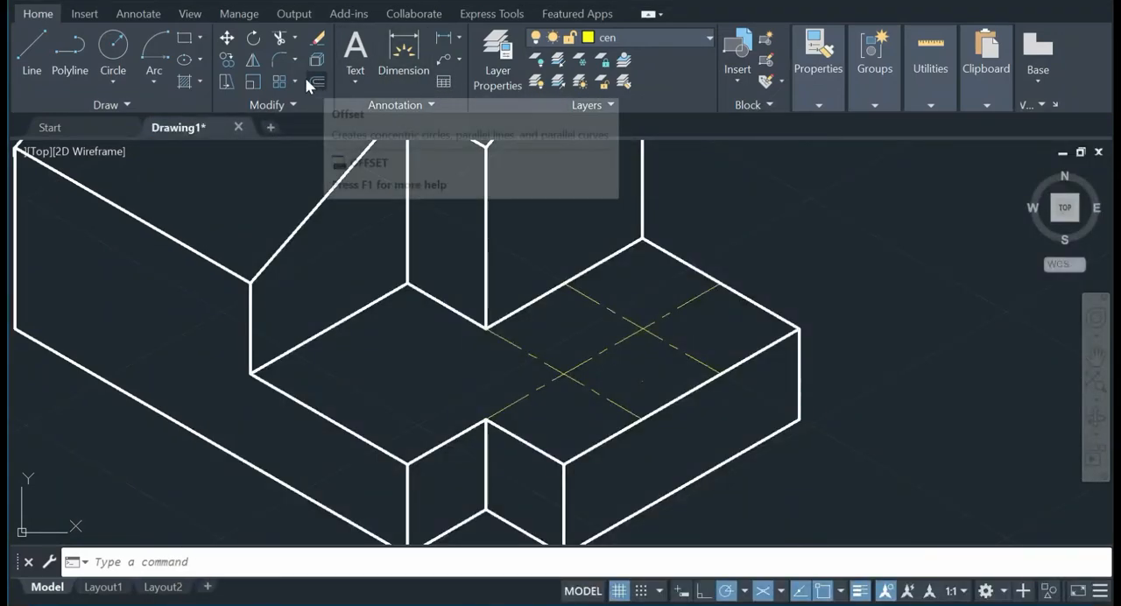
pyautogui.click(226, 58)
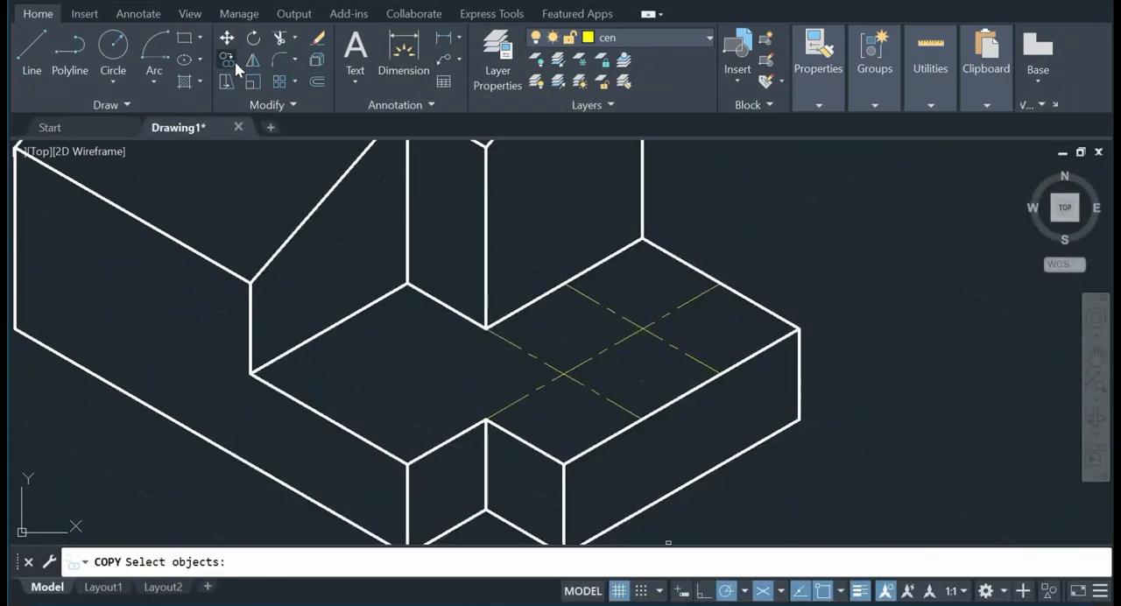
pyautogui.click(701, 298)
pyautogui.press('Return')
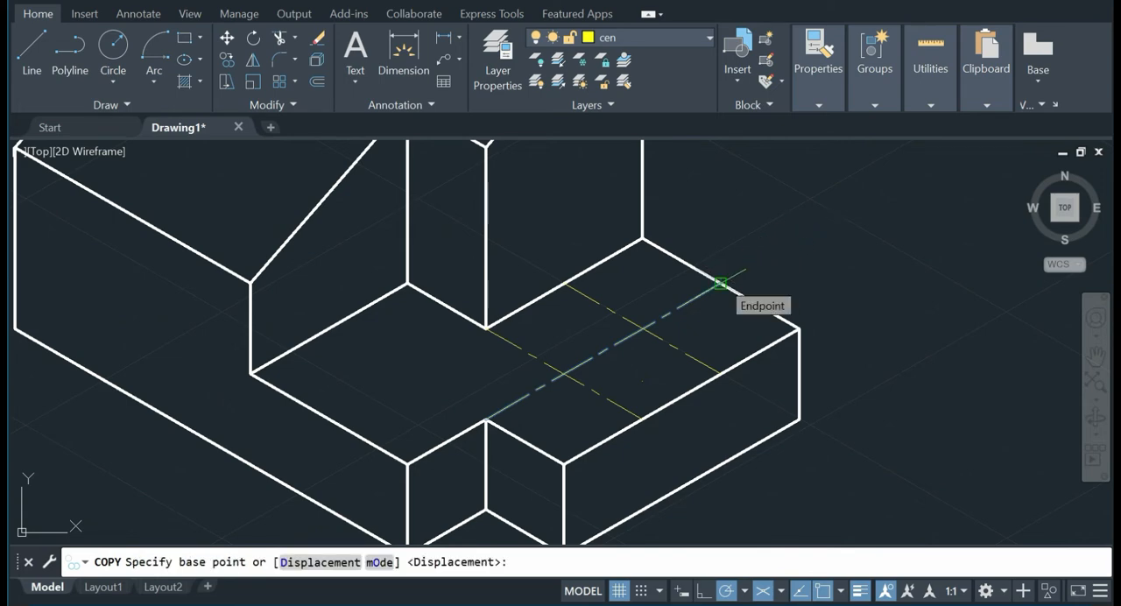
pyautogui.click(720, 283)
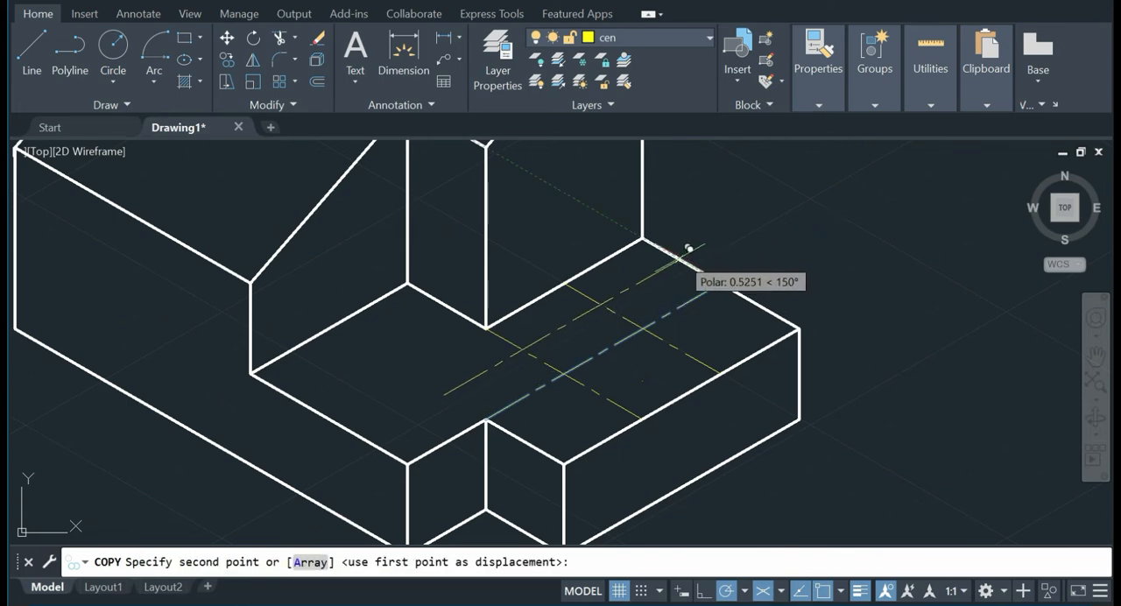
pyautogui.click(690, 251)
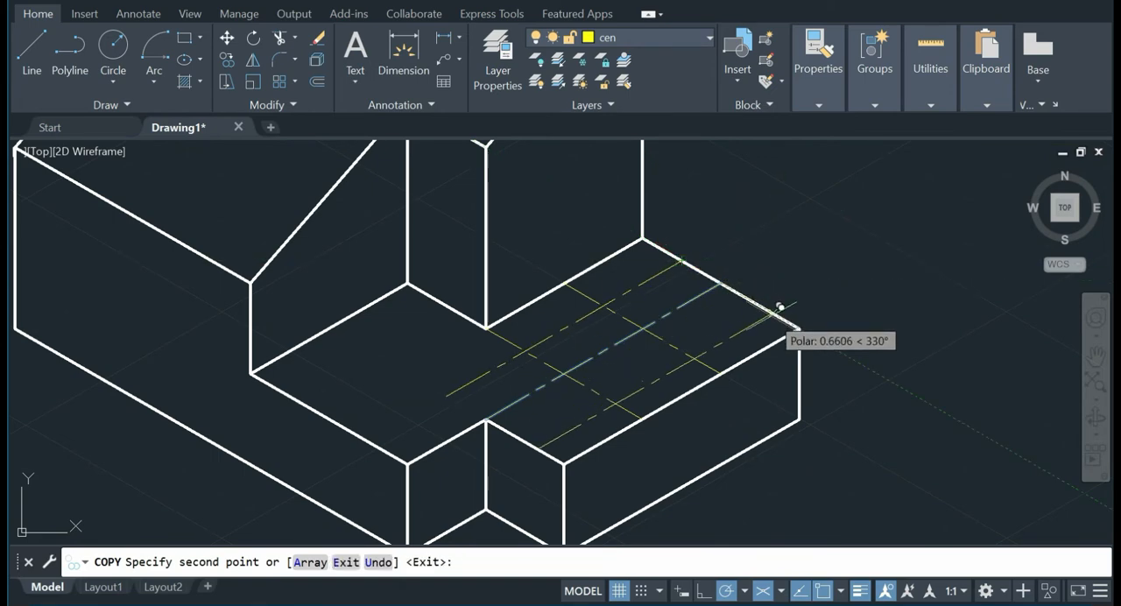
pyautogui.write('.')
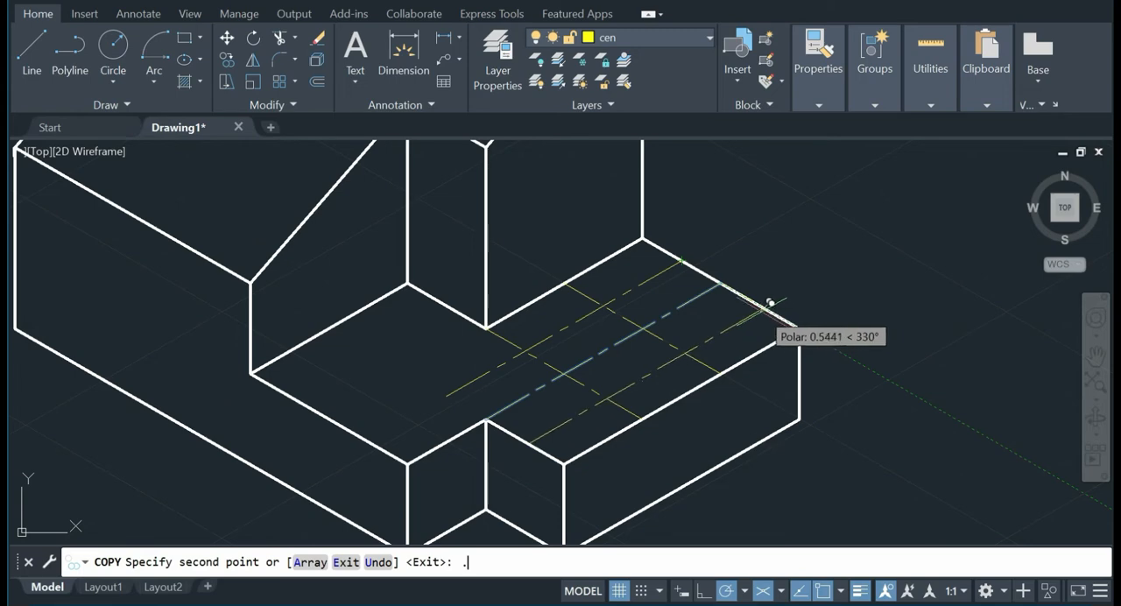
pyautogui.write('5')
pyautogui.press('Return')
pyautogui.press('Return')
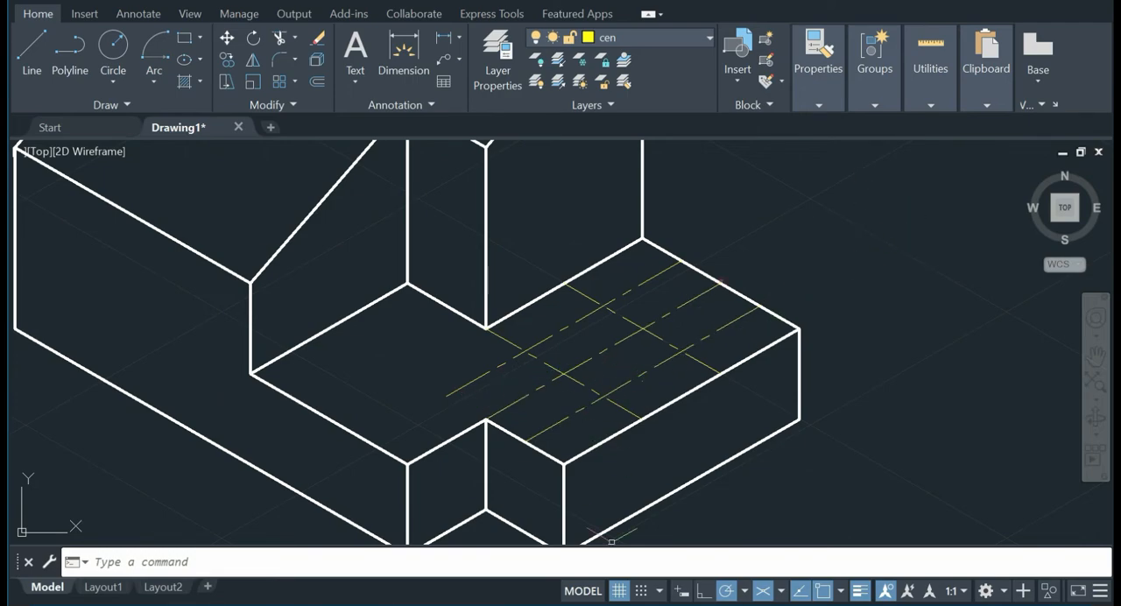
# Step: Check the slot radius in the reference picture and copy the rear cross centre line 0.5 units at 30°
pyautogui.hotkey('alt', 'Tab')
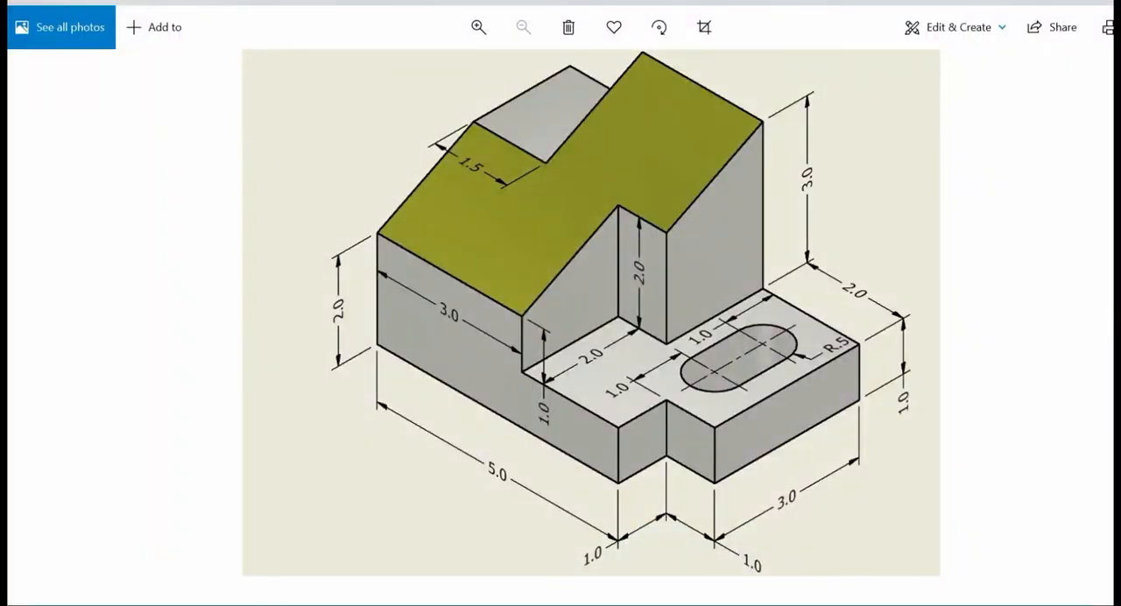
pyautogui.hotkey('alt', 'Tab')
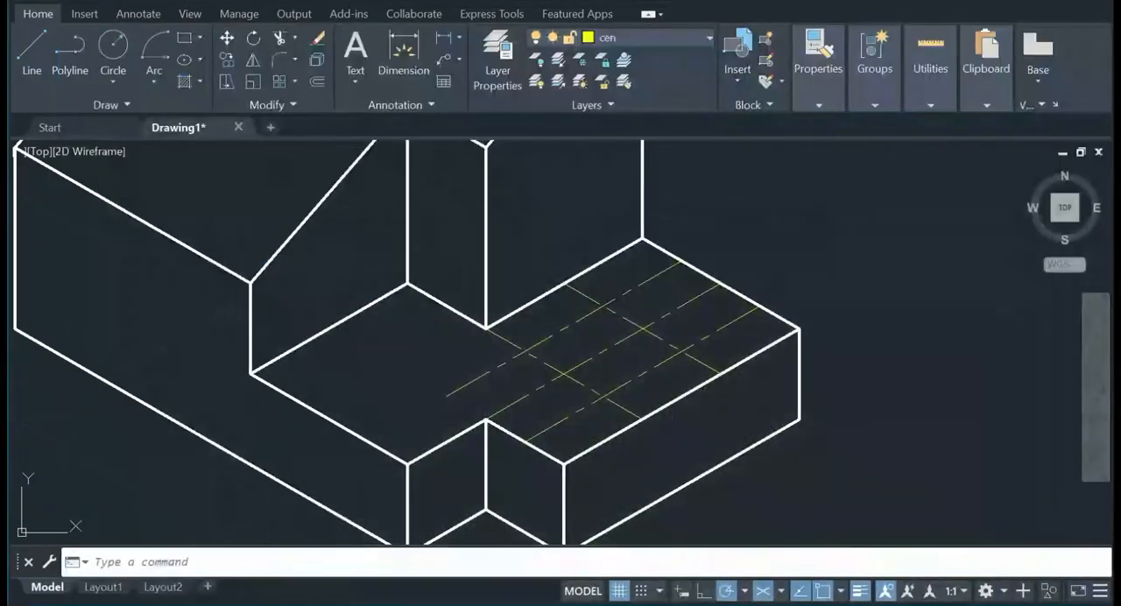
pyautogui.hotkey('alt', 'Tab')
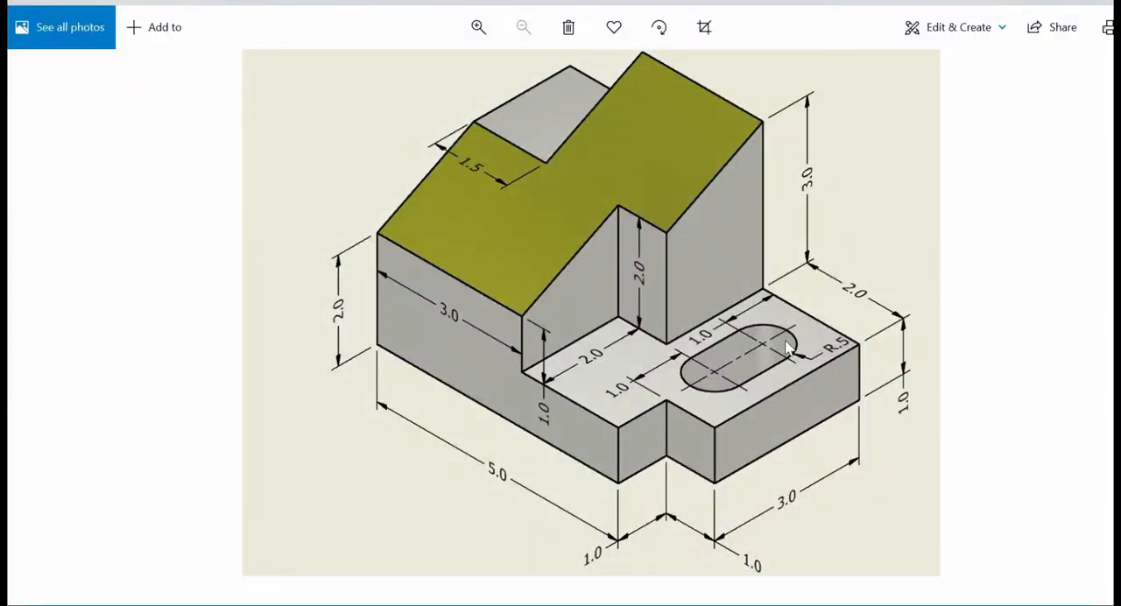
pyautogui.hotkey('alt', 'Tab')
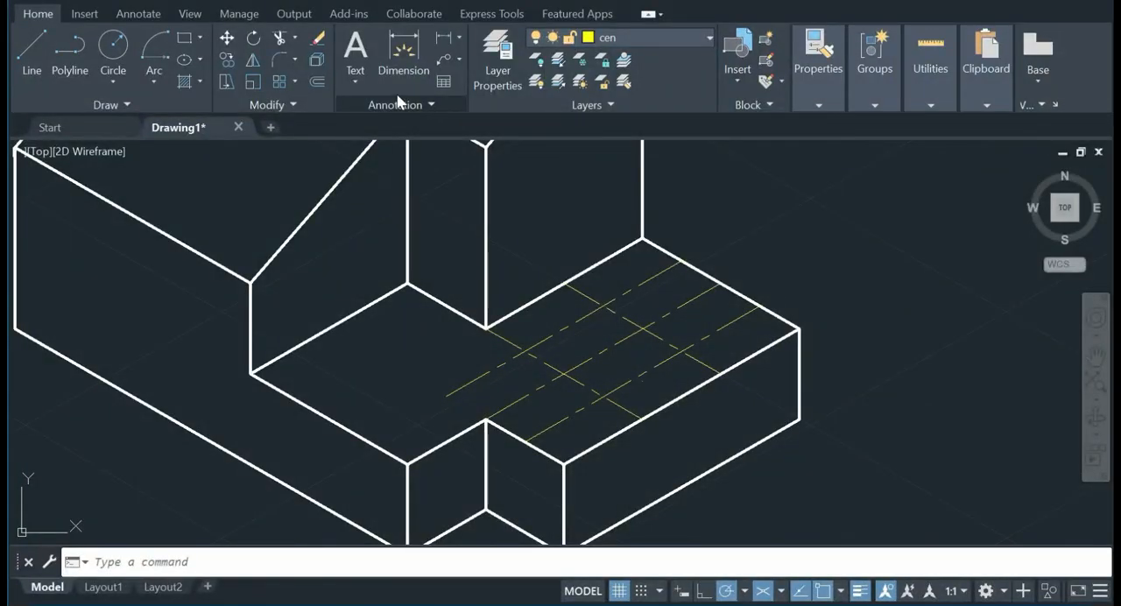
pyautogui.click(226, 60)
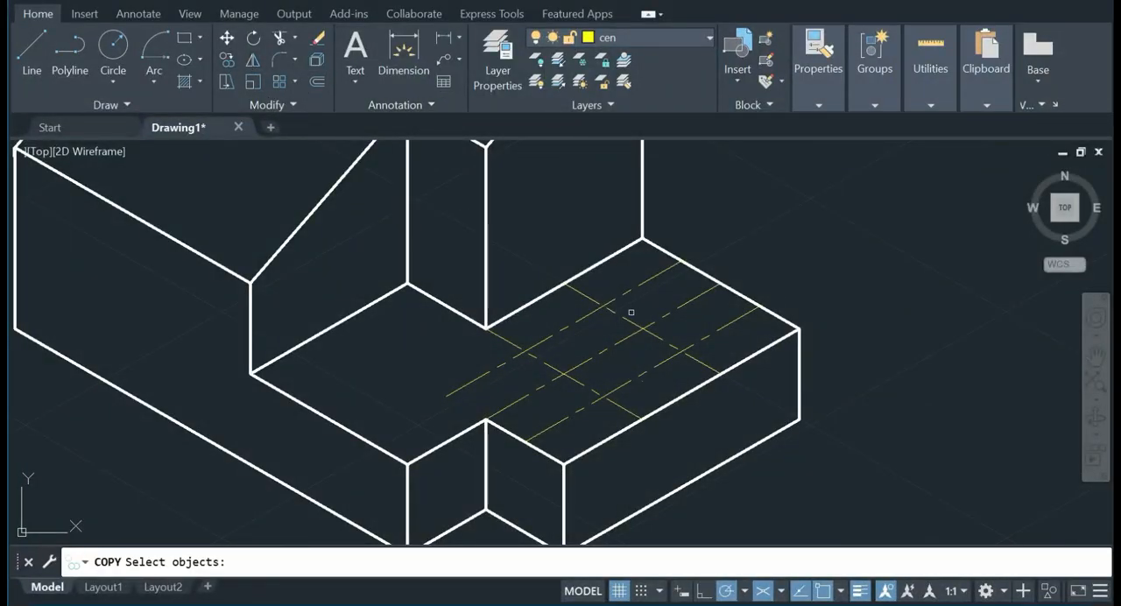
pyautogui.click(629, 317)
pyautogui.press('Return')
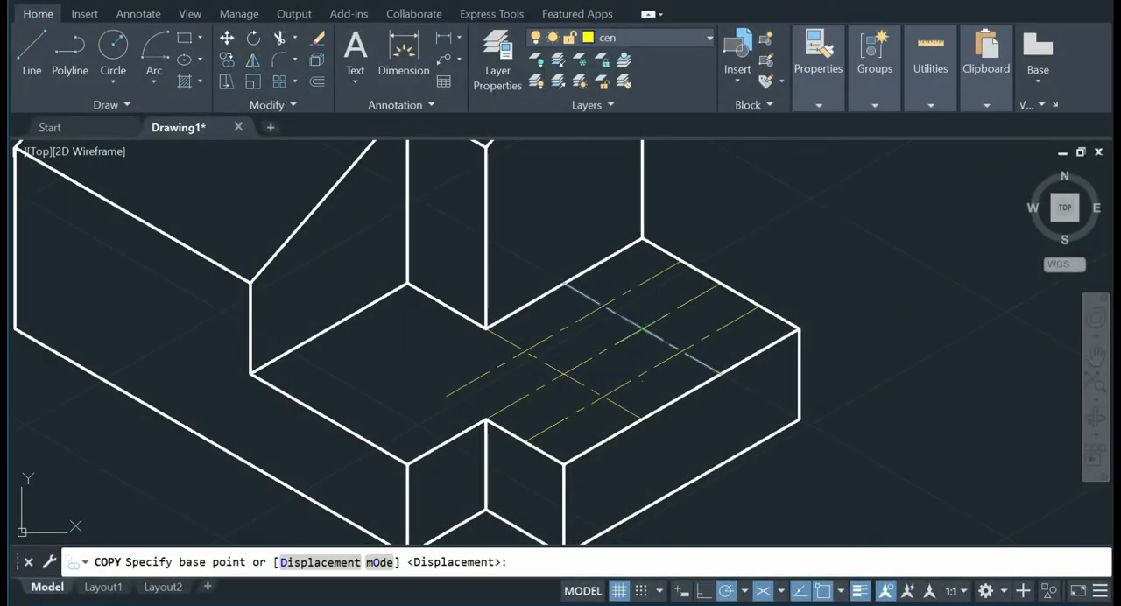
pyautogui.click(643, 327)
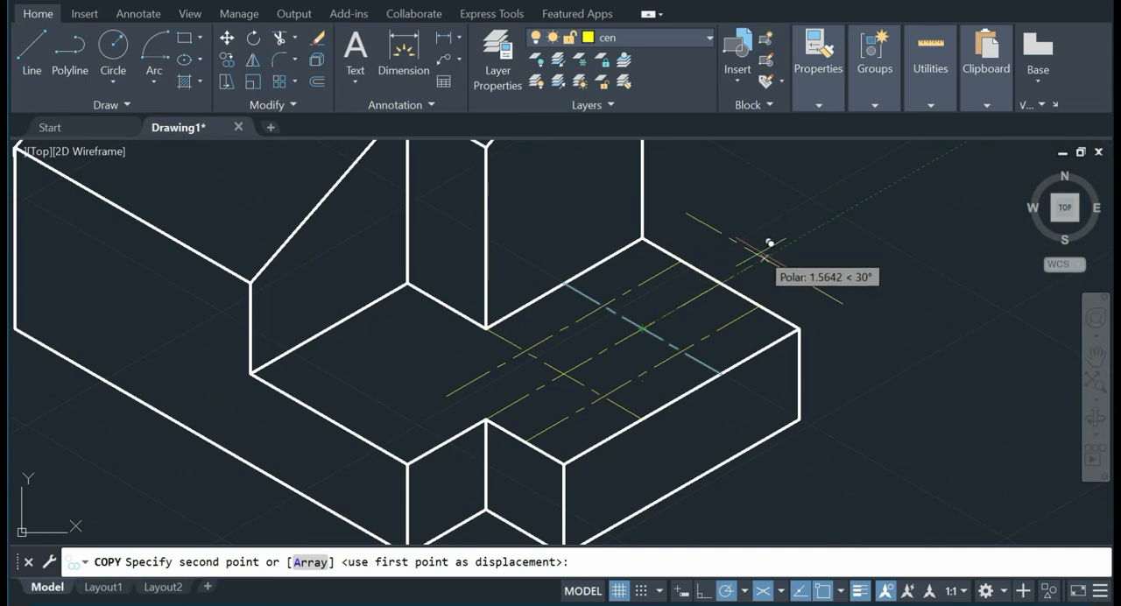
pyautogui.write('.5')
pyautogui.press('Return')
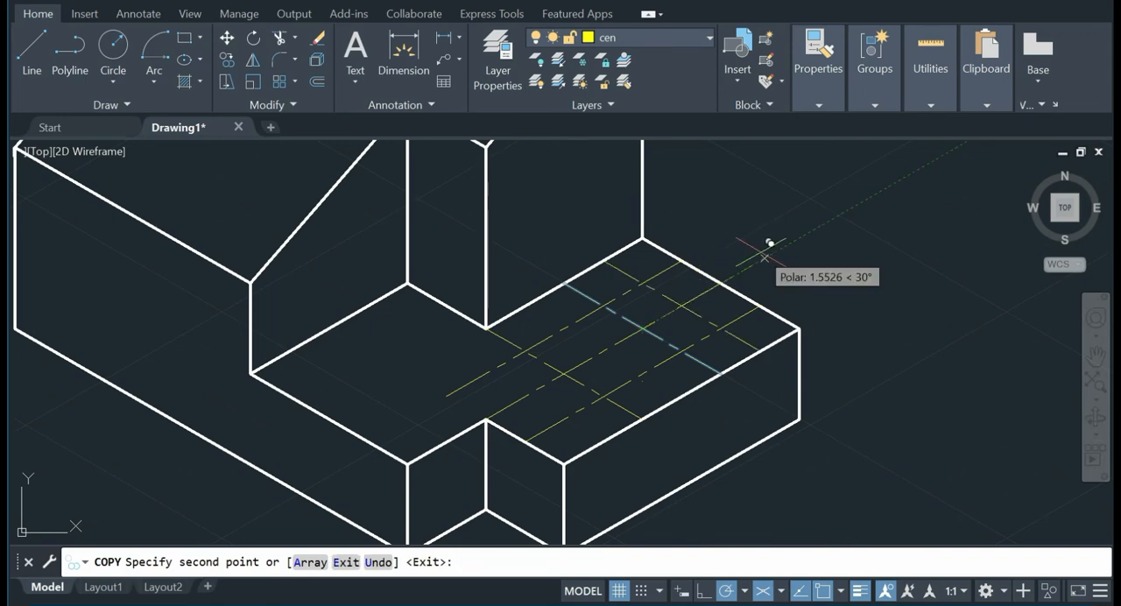
pyautogui.press('Return')
# Step: Copy the front cross centre line, from the upright block's inner corner, 0.5 units at 210° from its midpoint
pyautogui.rightClick(762, 252)
pyautogui.click(838, 265)
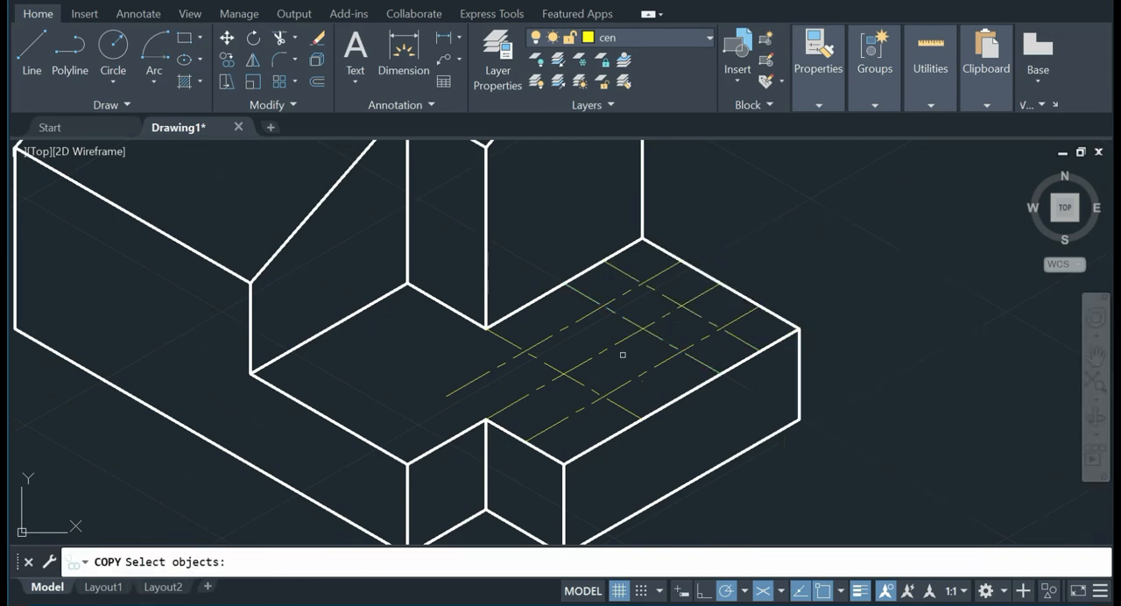
pyautogui.click(566, 349)
pyautogui.press('Return')
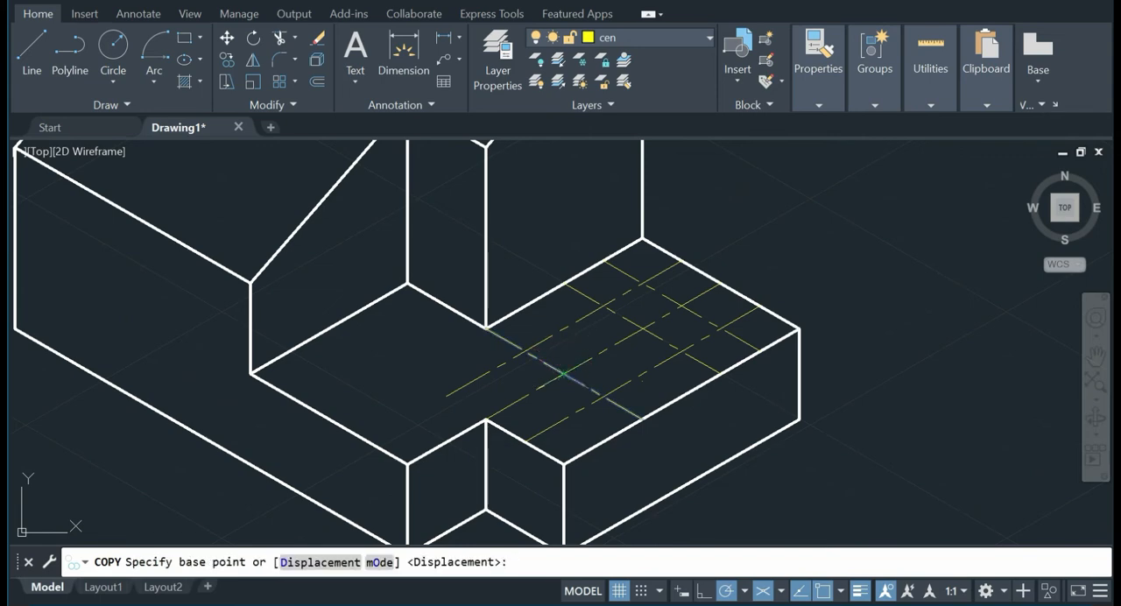
pyautogui.click(565, 373)
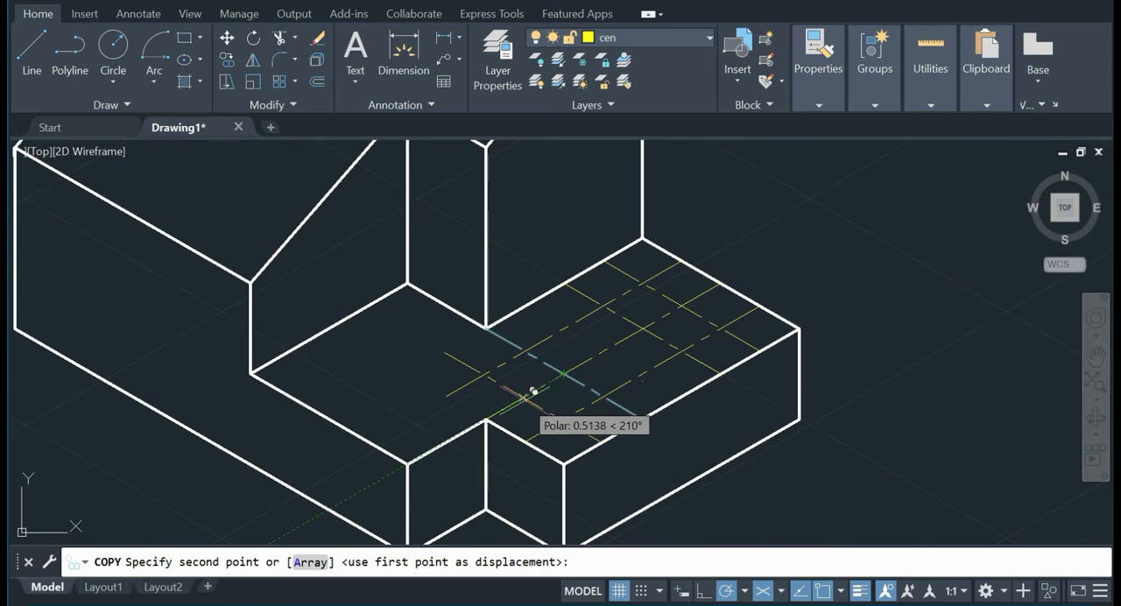
pyautogui.write('.5')
pyautogui.press('Return')
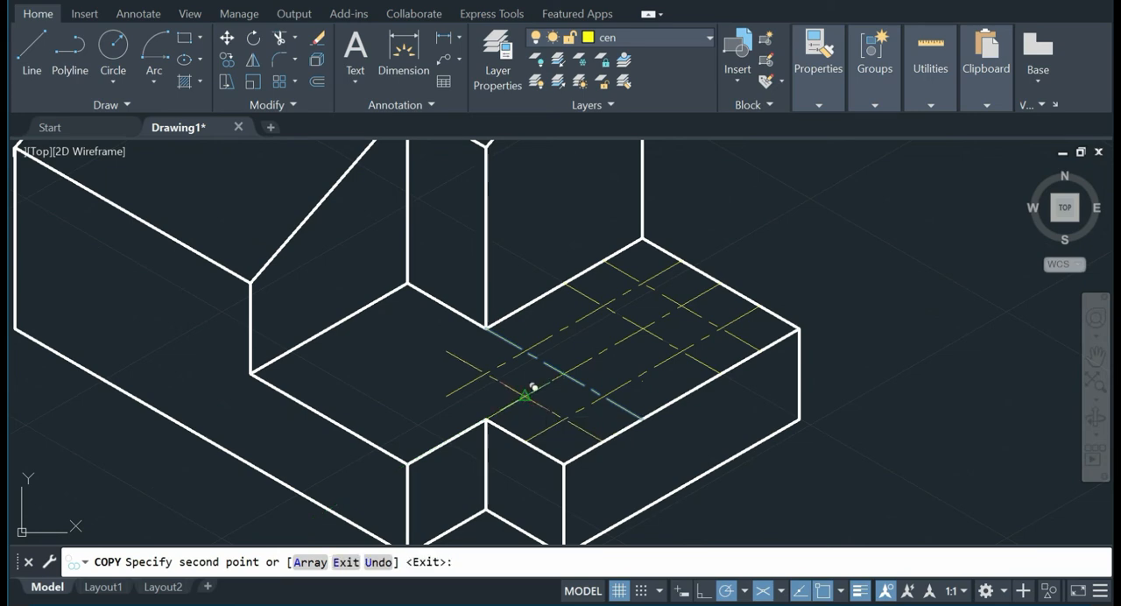
pyautogui.press('Escape')
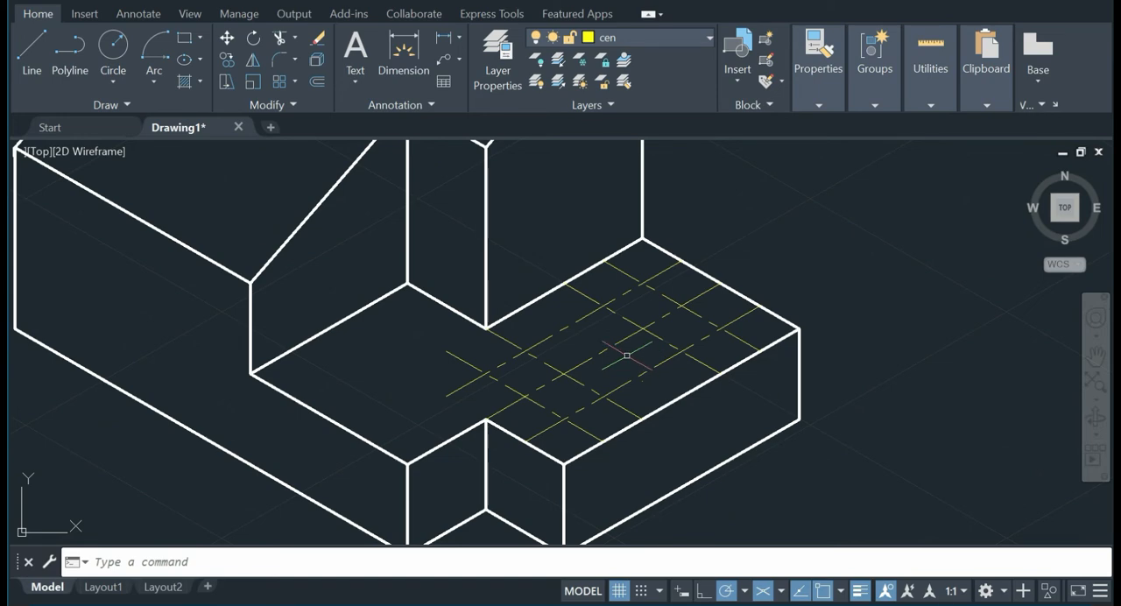
pyautogui.click(201, 61)
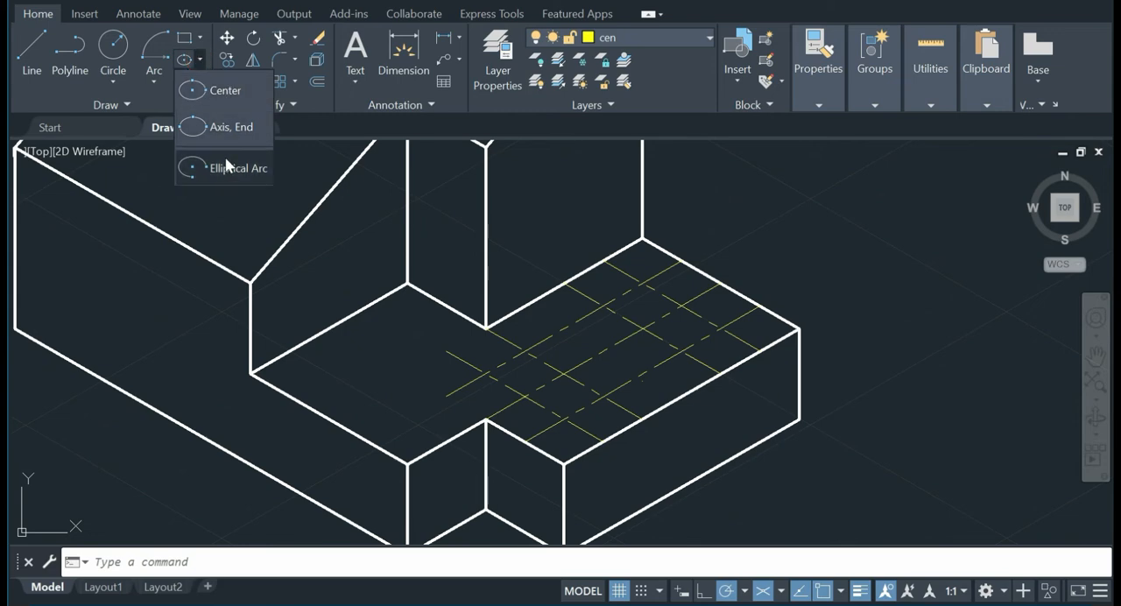
pyautogui.click(221, 91)
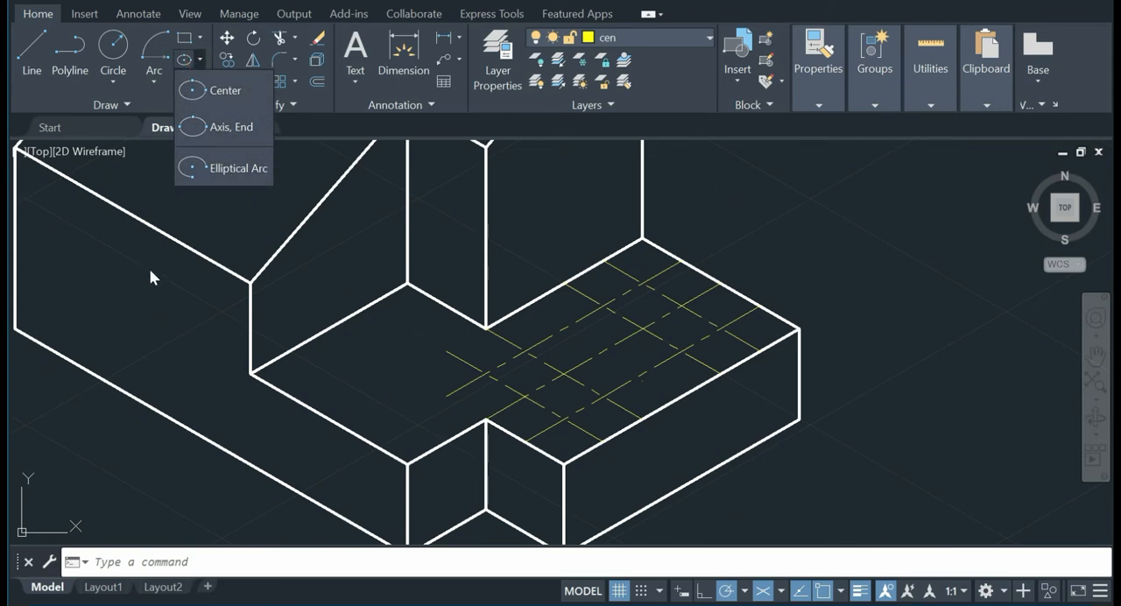
pyautogui.write('ellip')
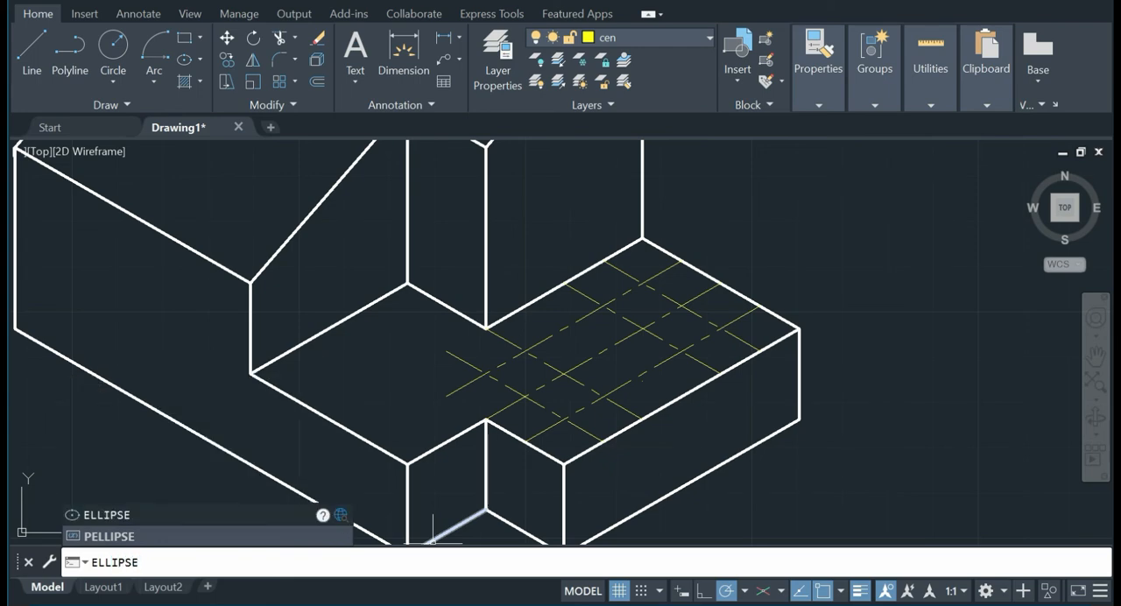
pyautogui.press('Return')
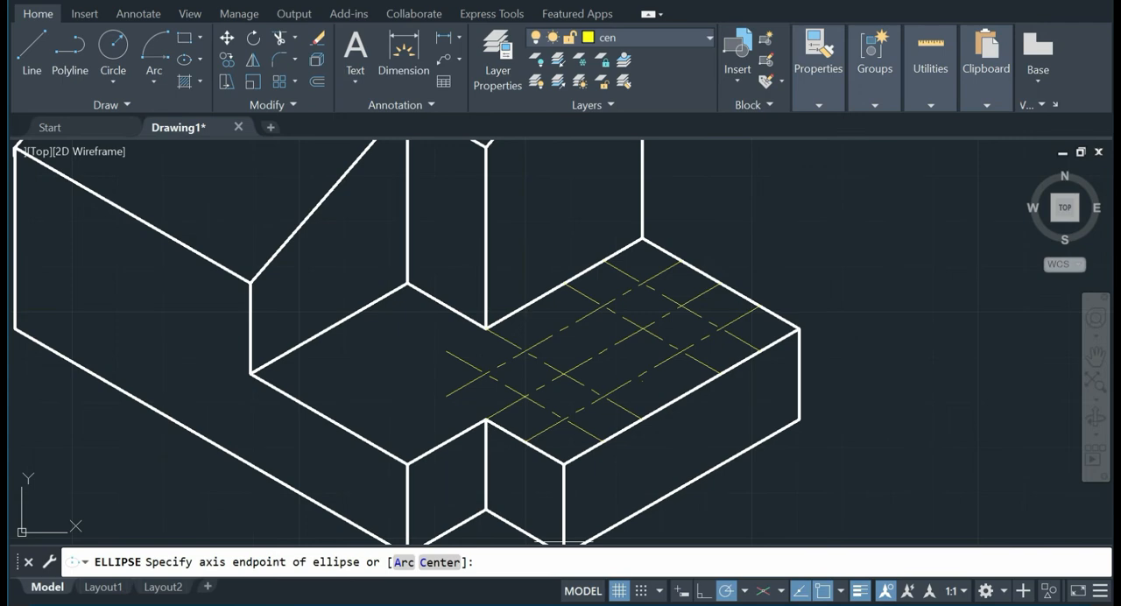
pyautogui.press('Escape')
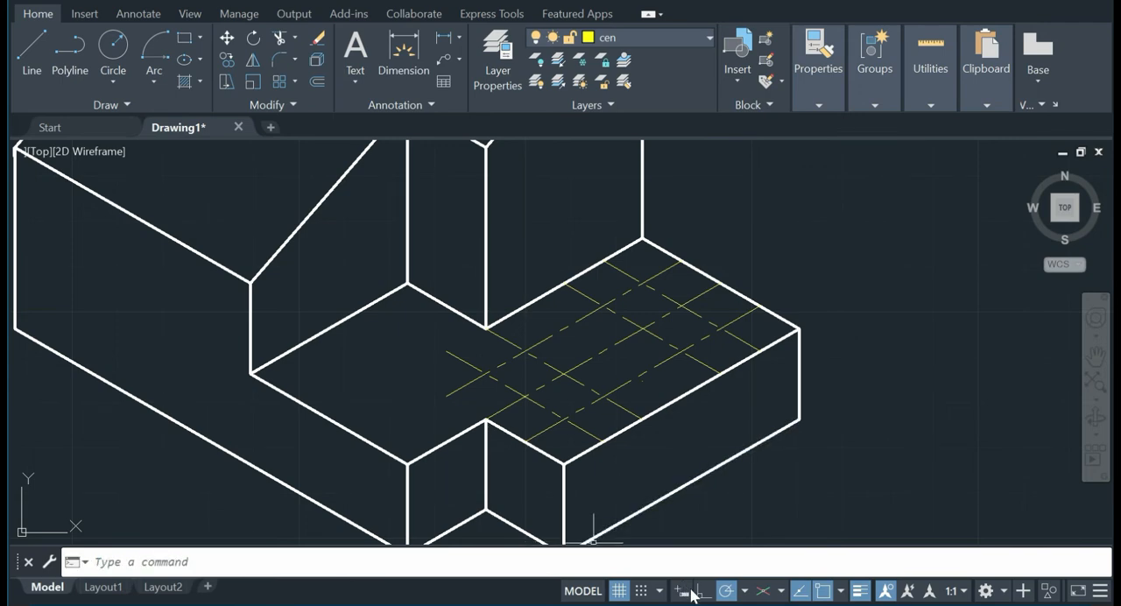
# Step: Set the drafting snap type to isometric grid snap
pyautogui.rightClick(731, 594)
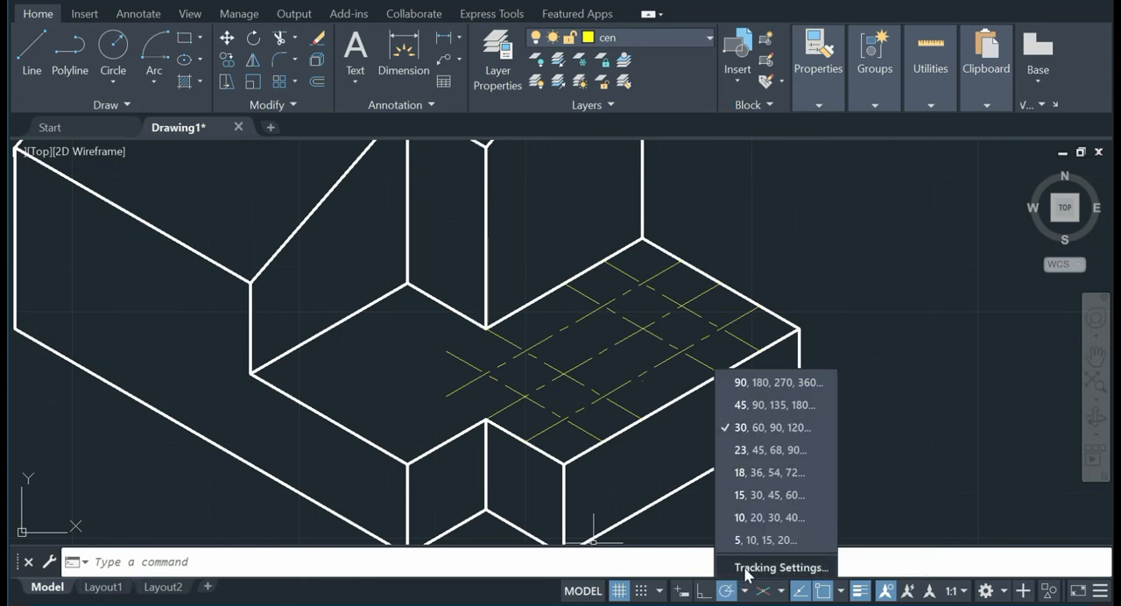
pyautogui.click(779, 568)
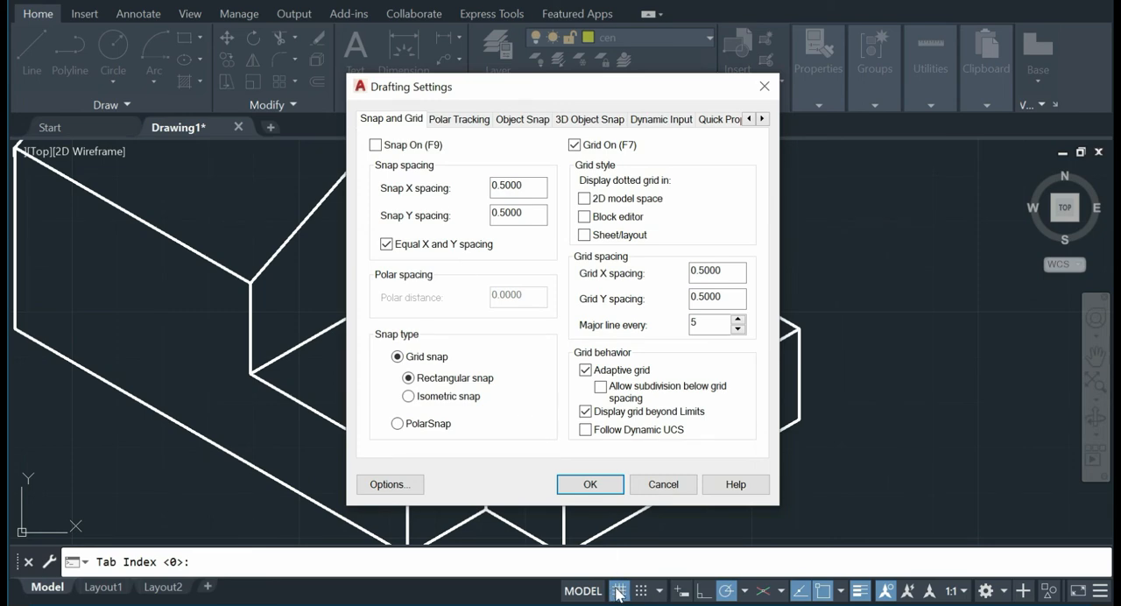
pyautogui.click(424, 399)
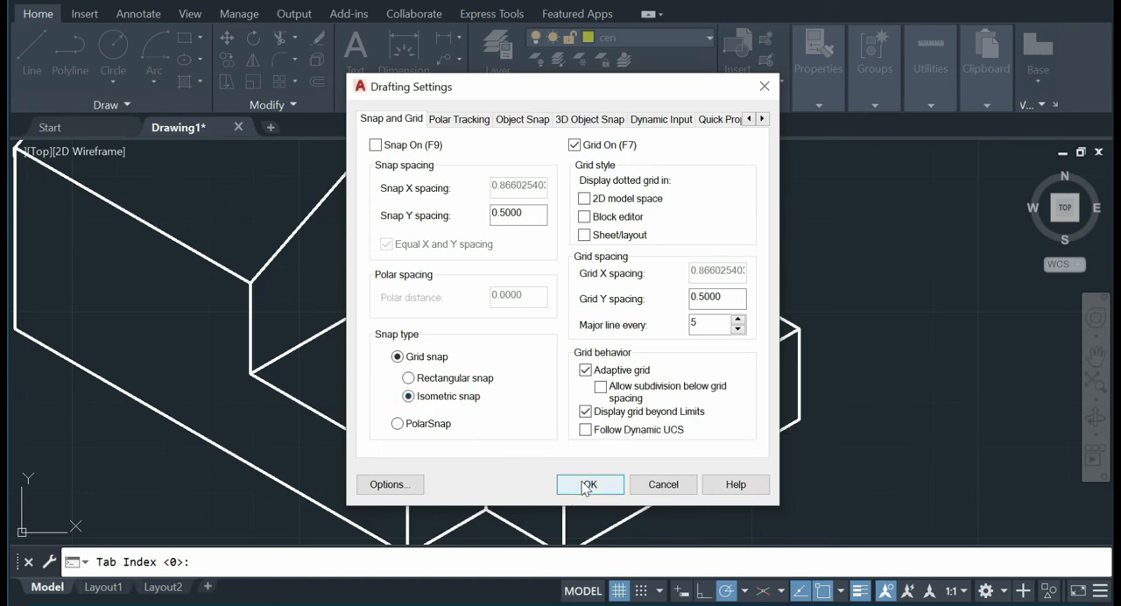
pyautogui.click(585, 487)
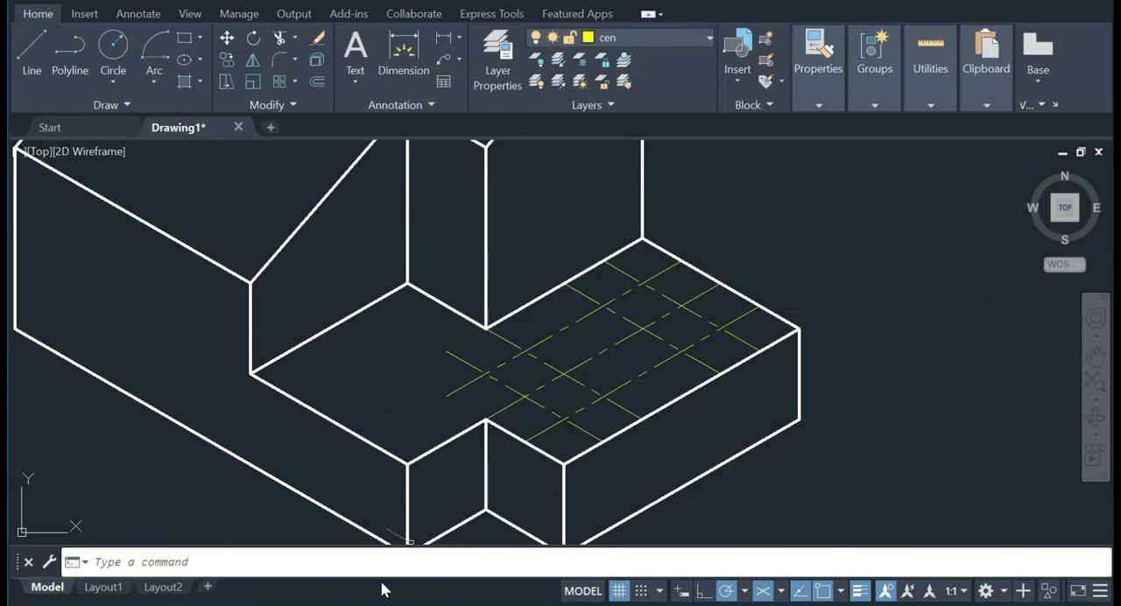
# Step: Draw a top-isoplane isocircle centred on the slot's rear centre-line crossing, with its radius reaching the midpoint of the rear offset cross line
pyautogui.click(200, 59)
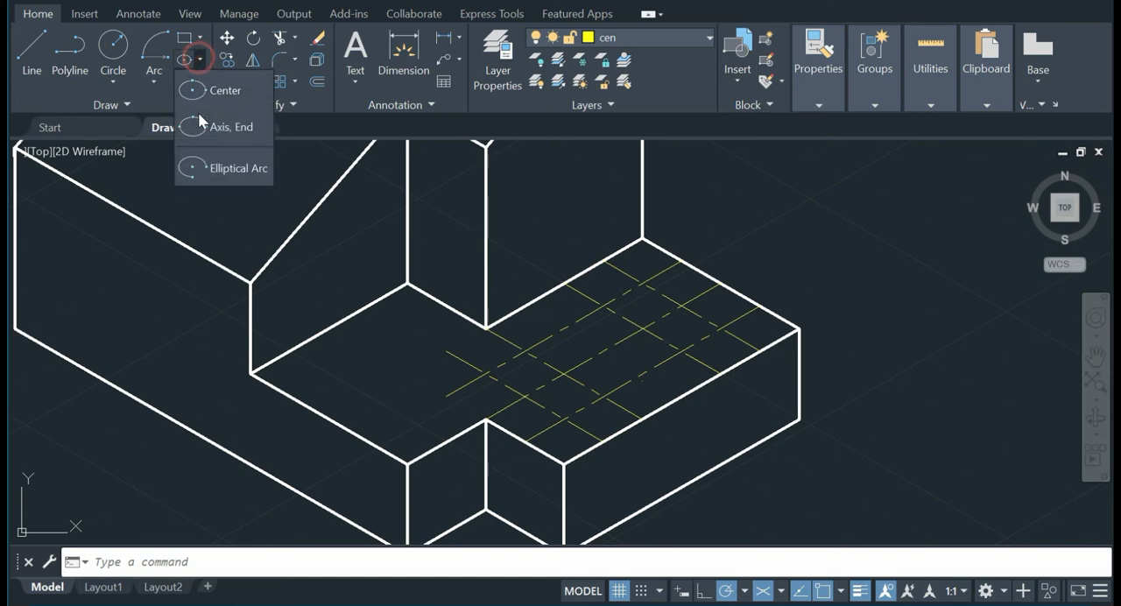
pyautogui.click(254, 567)
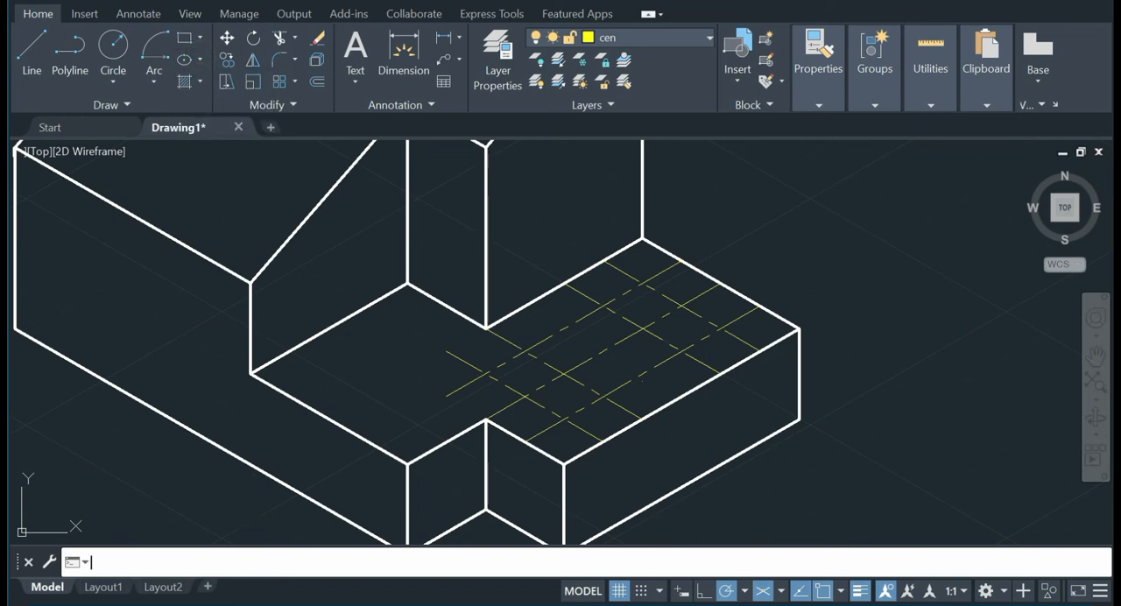
pyautogui.write('elli')
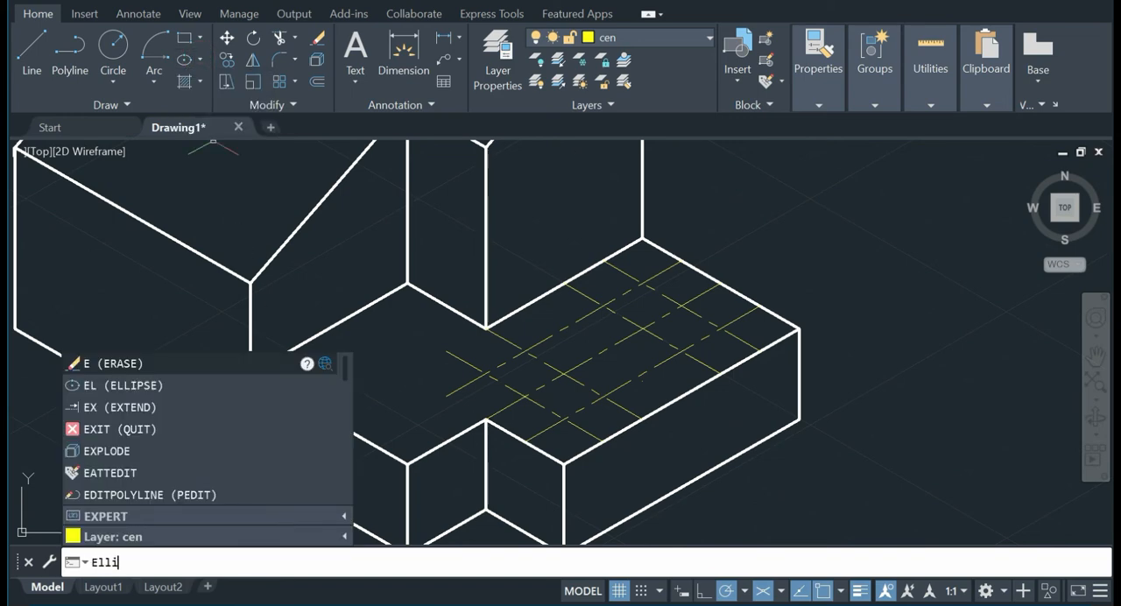
pyautogui.write('pse')
pyautogui.press('Return')
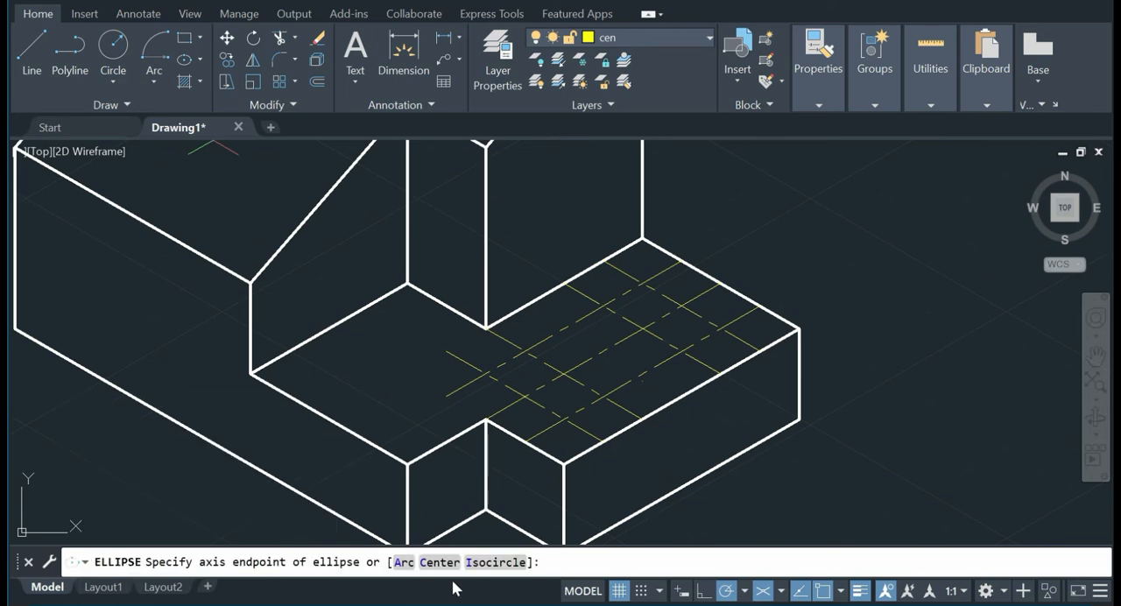
pyautogui.click(496, 562)
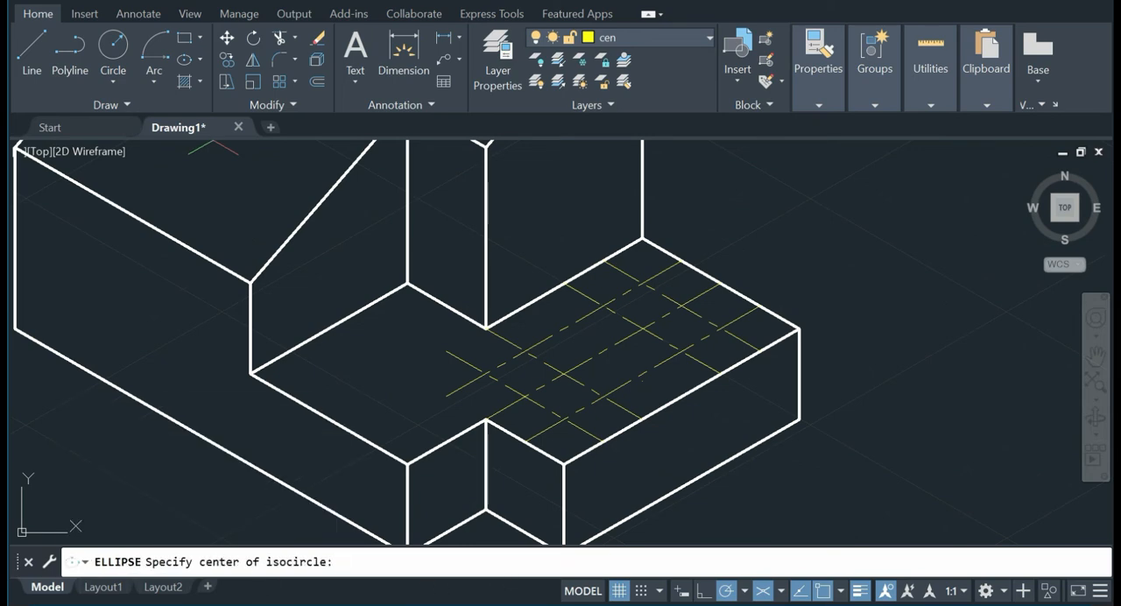
pyautogui.click(602, 350)
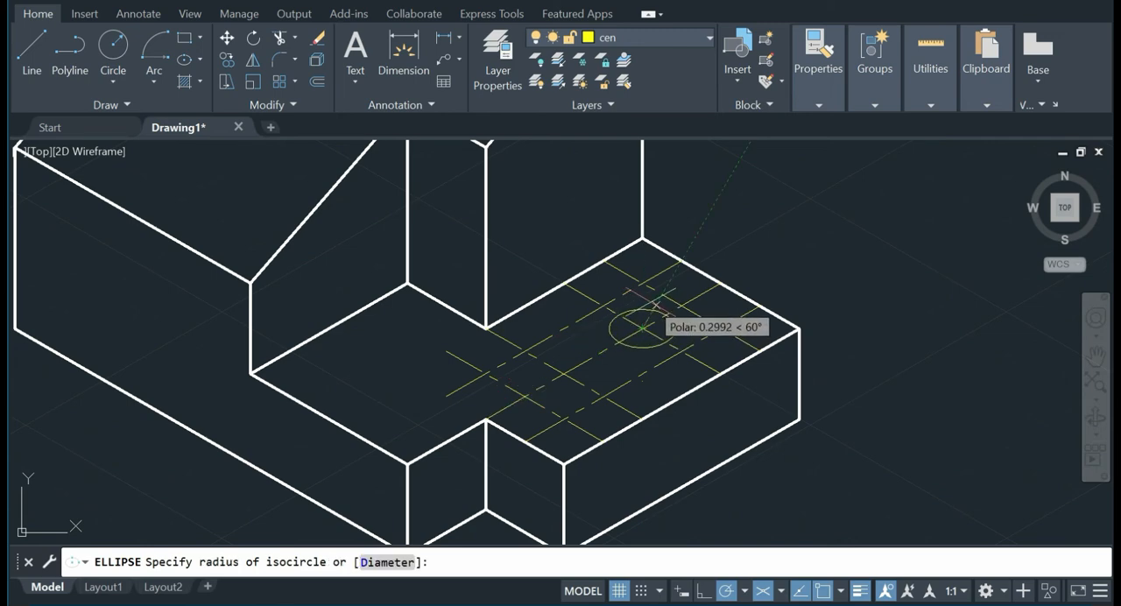
pyautogui.press('F5')
pyautogui.press('F5')
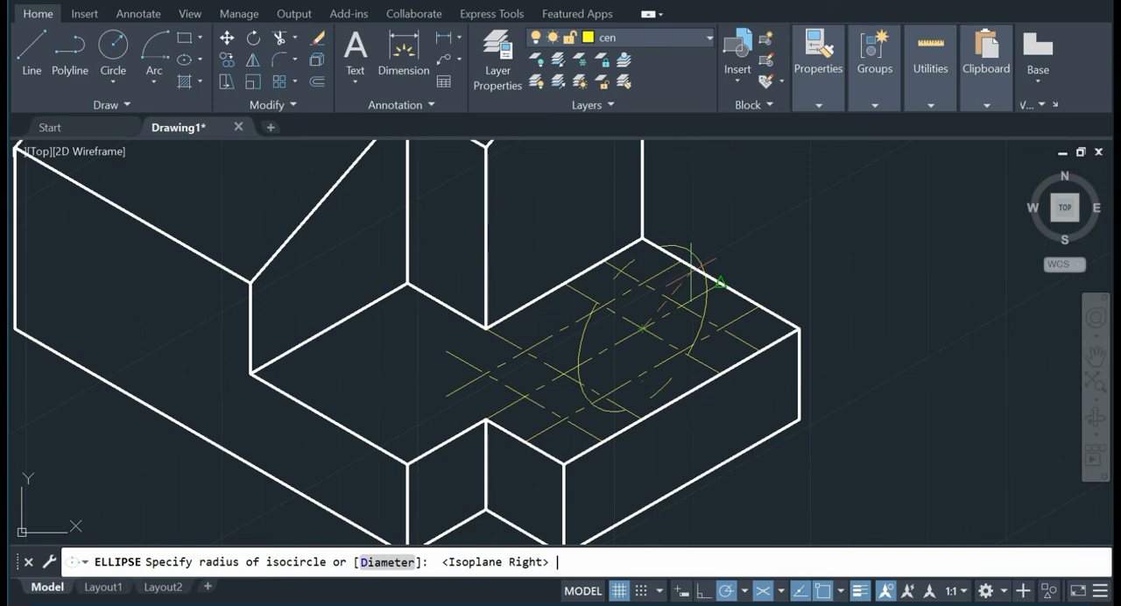
pyautogui.press('F5')
pyautogui.press('F5')
pyautogui.press('F5')
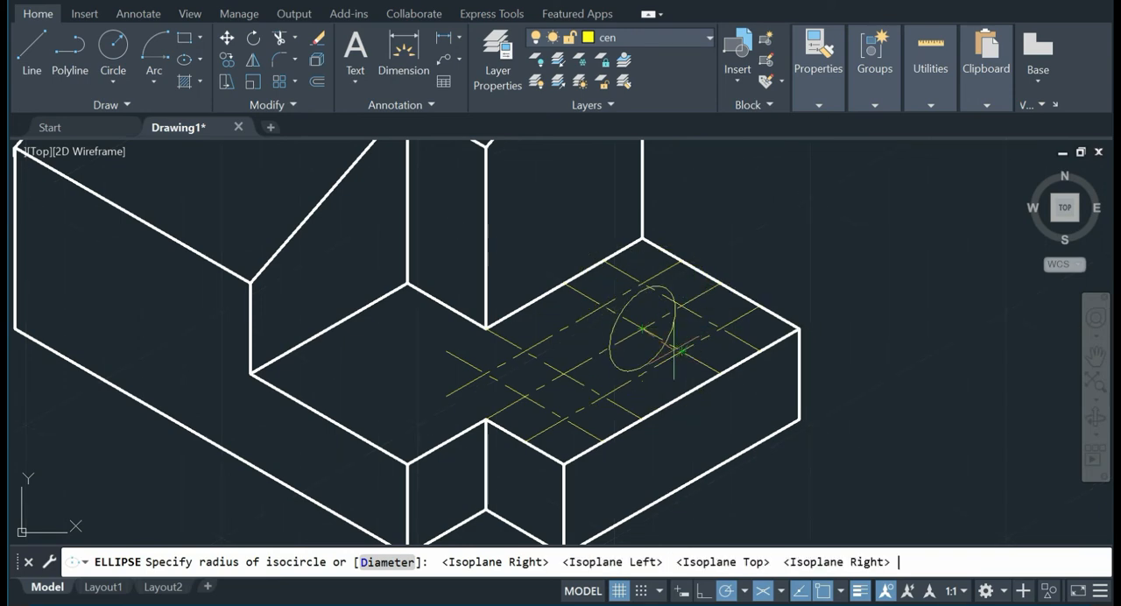
pyautogui.press('F5')
pyautogui.press('F5')
pyautogui.press('F5')
pyautogui.press('F5')
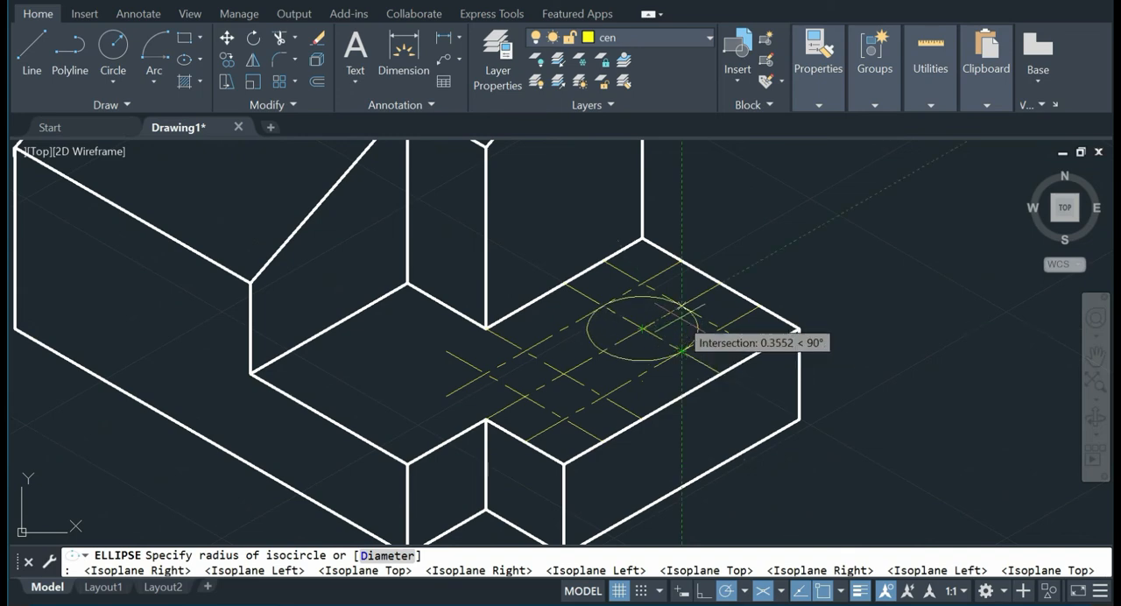
pyautogui.click(682, 306)
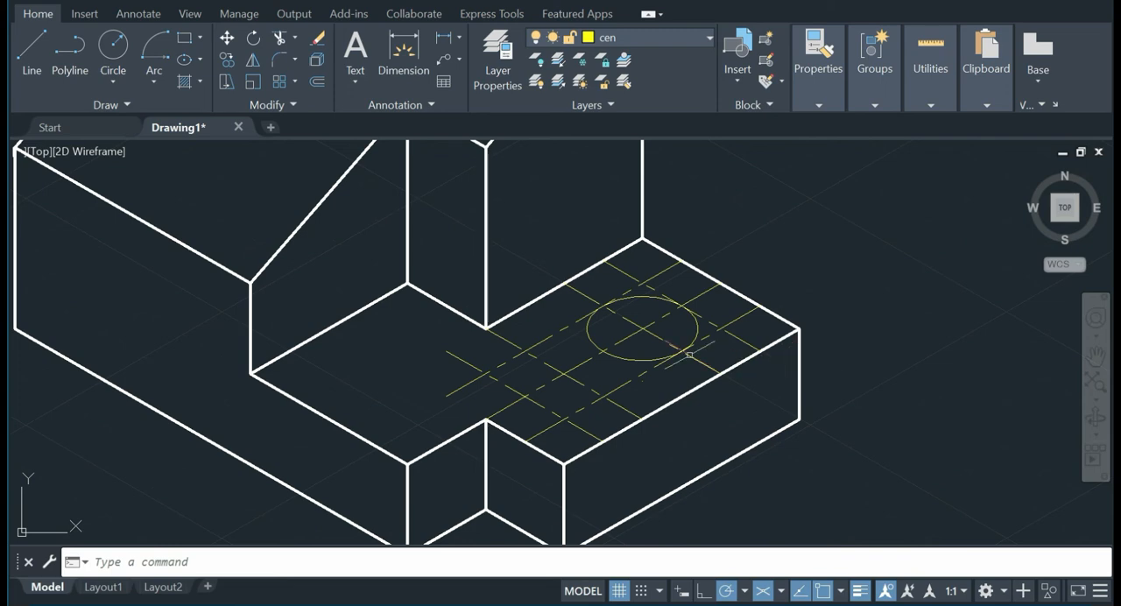
# Step: Draw a second isocircle centred on the slot's front centre-line crossing, with its radius reaching the midpoint of the front offset cross line
pyautogui.rightClick(797, 231)
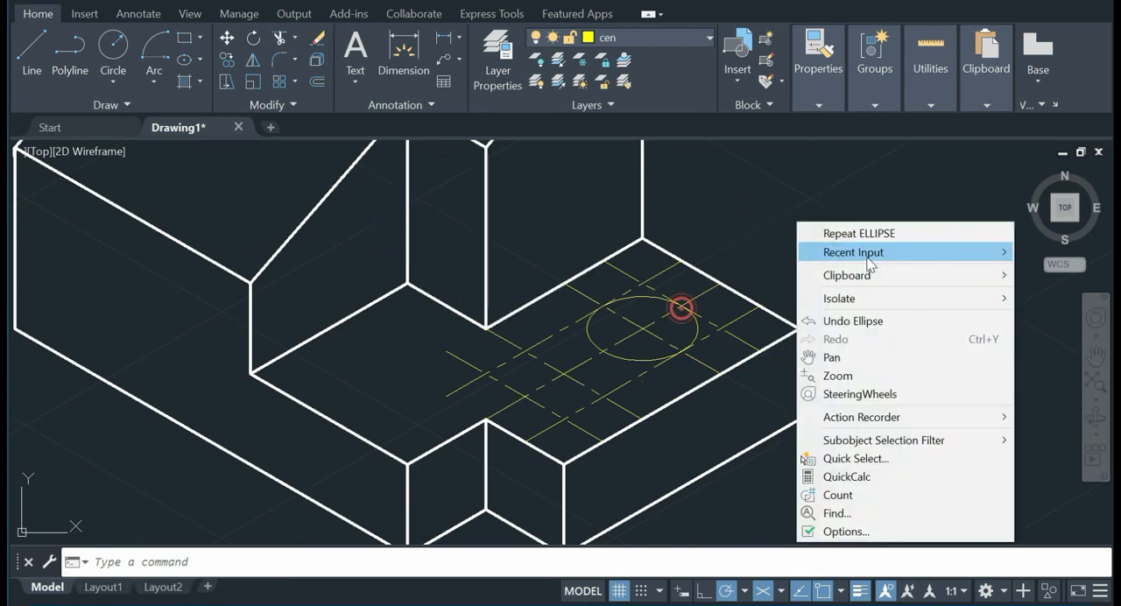
pyautogui.click(878, 233)
pyautogui.rightClick(829, 209)
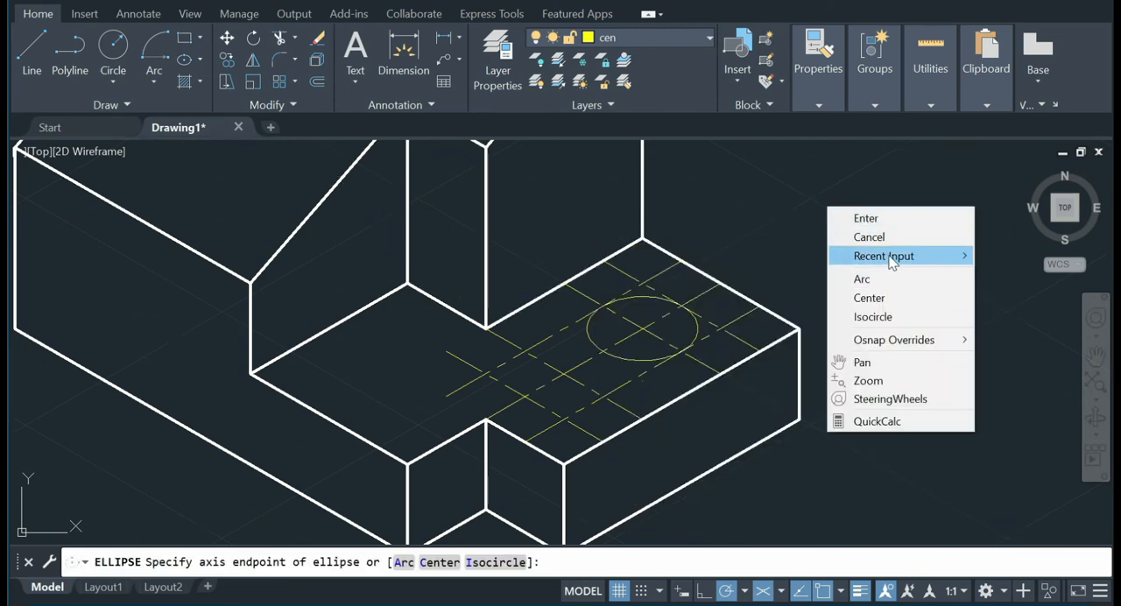
pyautogui.click(896, 319)
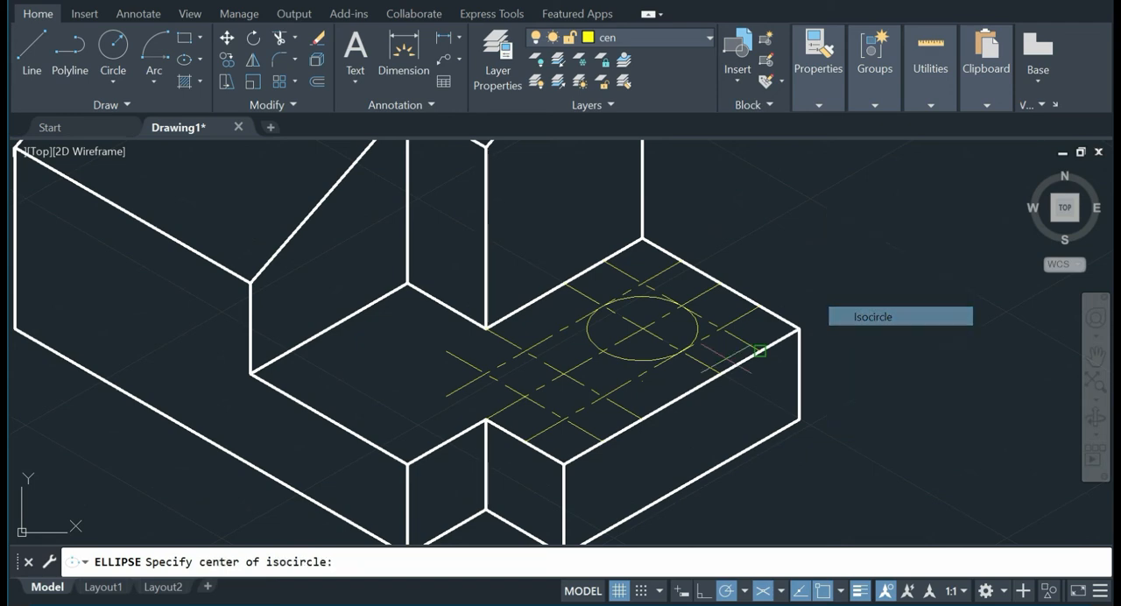
pyautogui.click(563, 372)
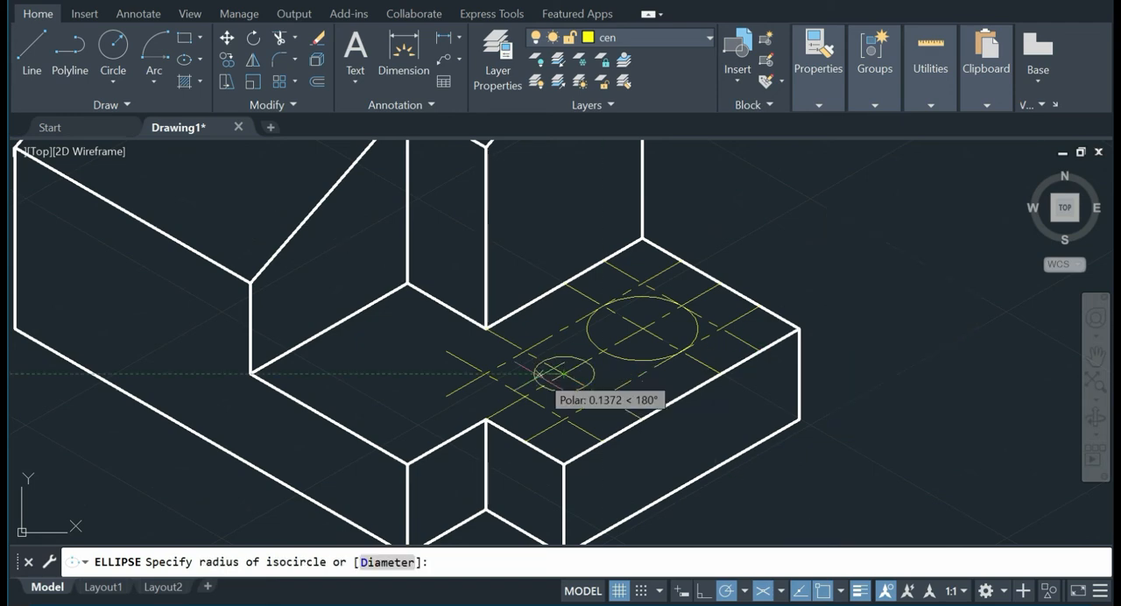
pyautogui.click(520, 398)
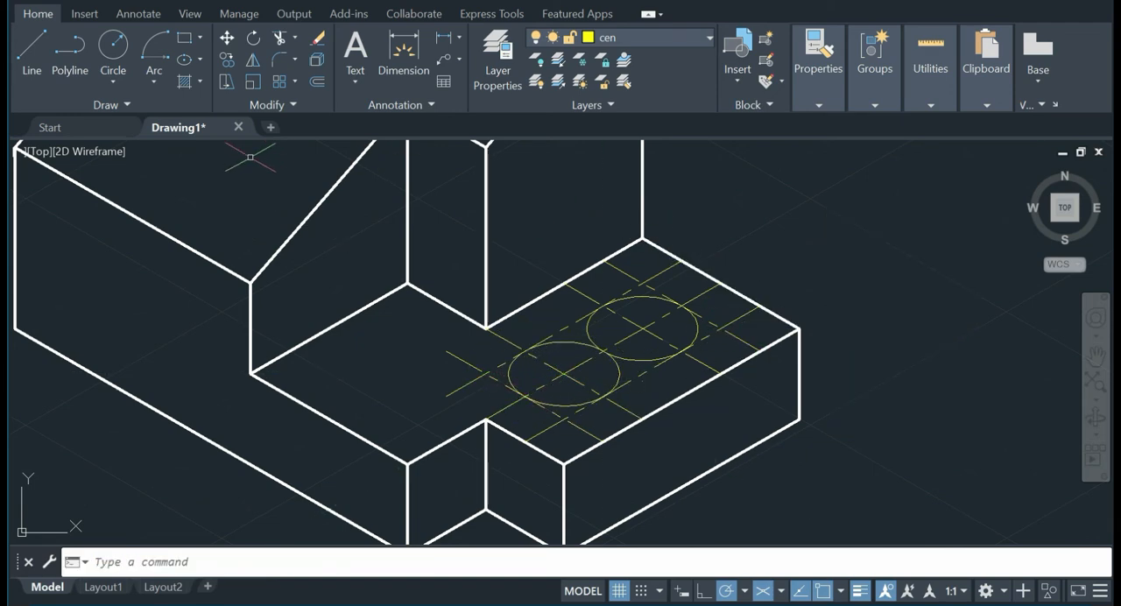
# Step: Make layer 0 current and draw the slot's two straight sides as lines joining the tangent points of the isocircles
pyautogui.click(622, 41)
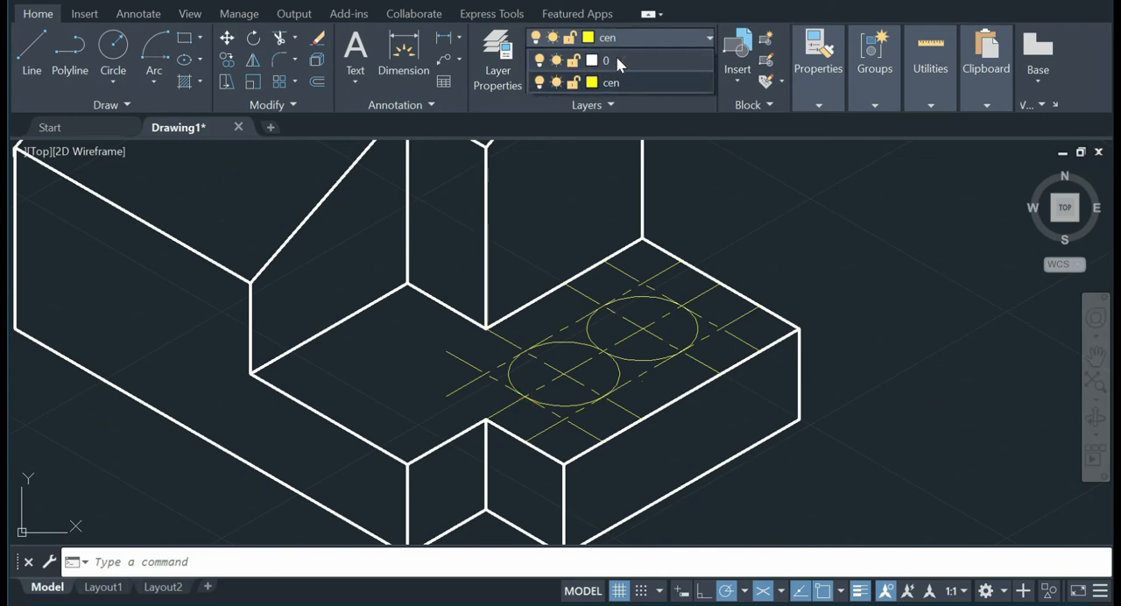
pyautogui.click(618, 56)
pyautogui.click(31, 48)
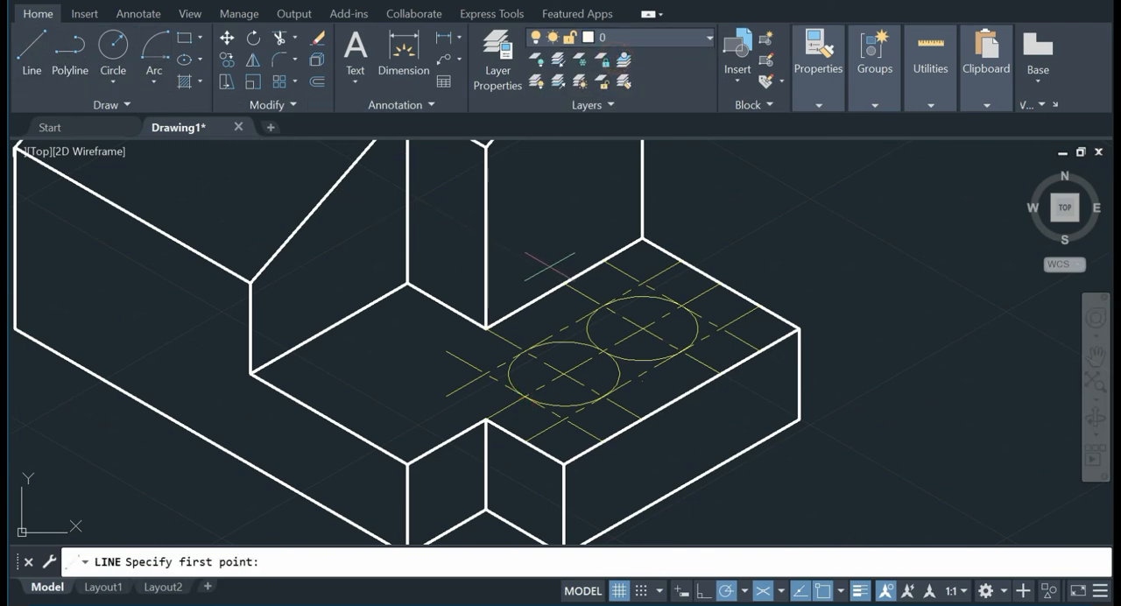
pyautogui.click(604, 305)
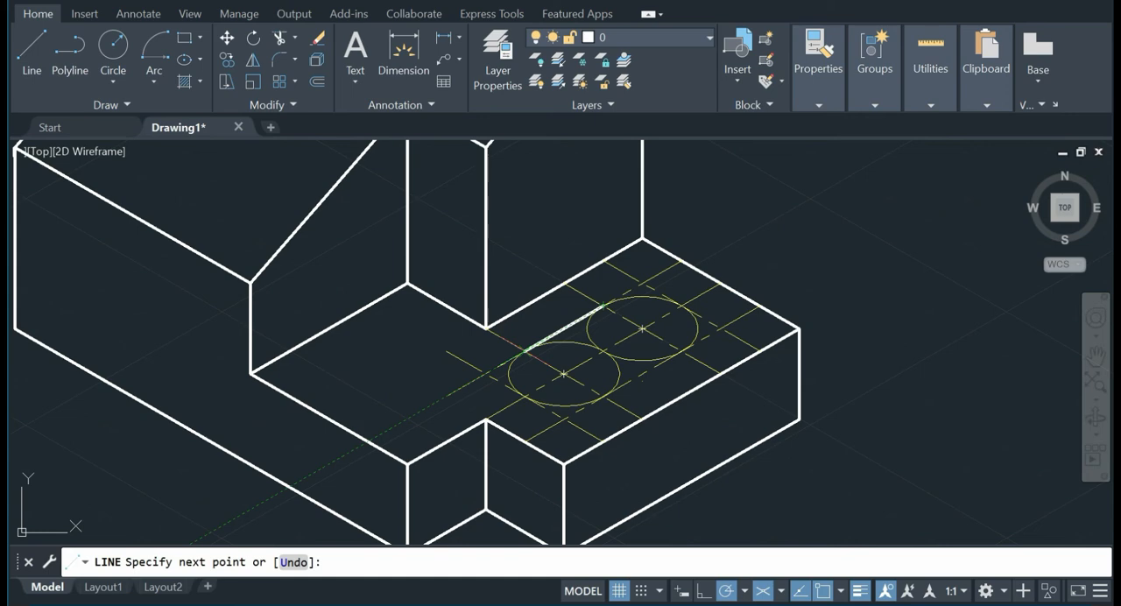
pyautogui.press('Escape')
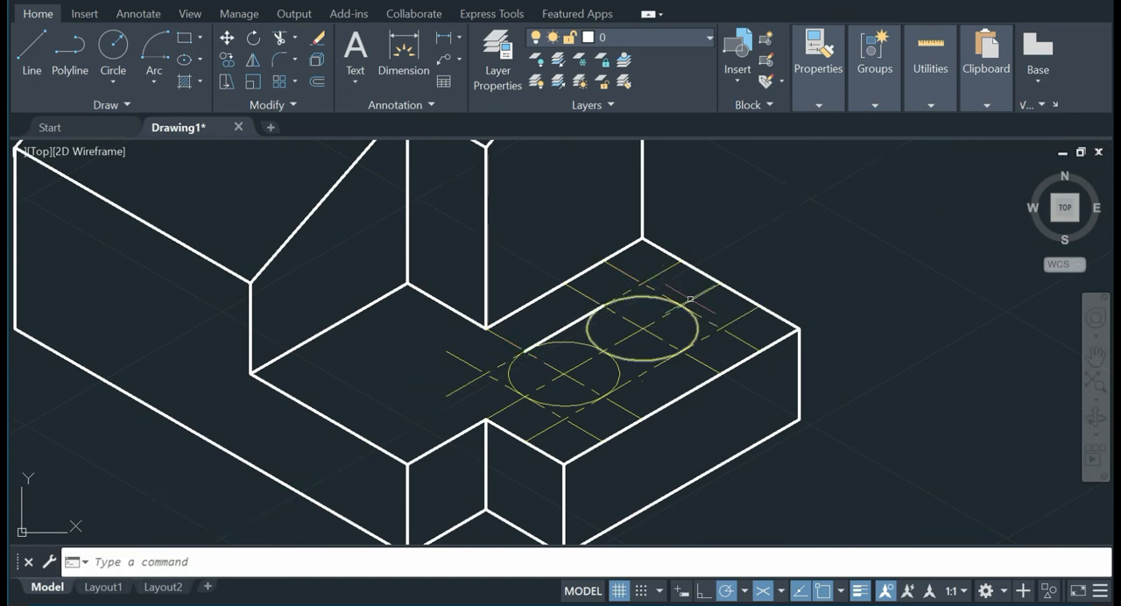
pyautogui.press('Return')
pyautogui.click(682, 351)
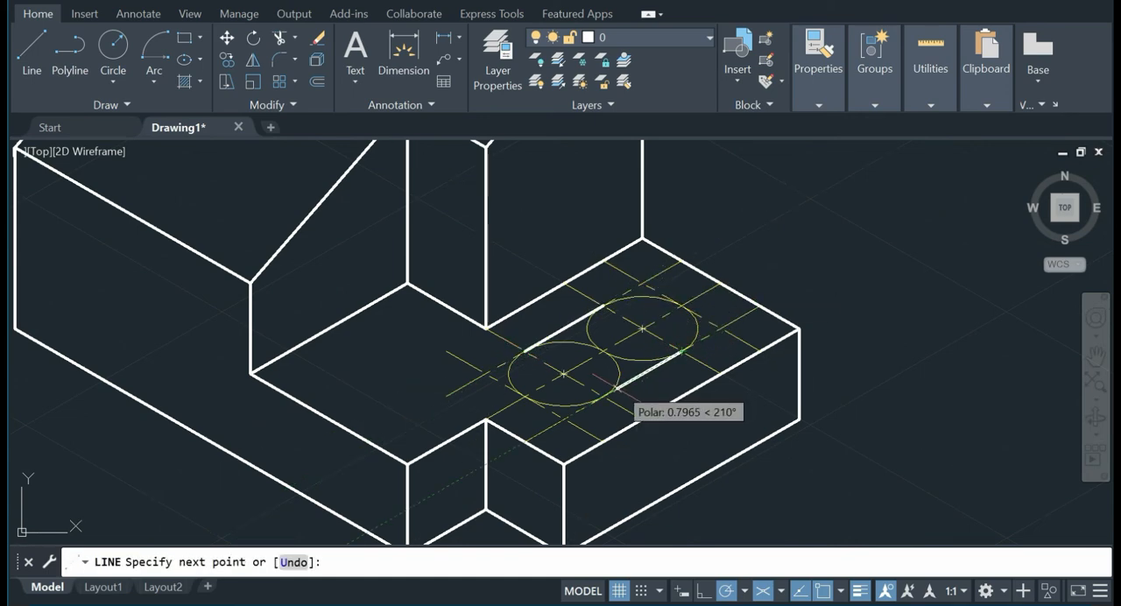
pyautogui.click(603, 396)
pyautogui.press('Escape')
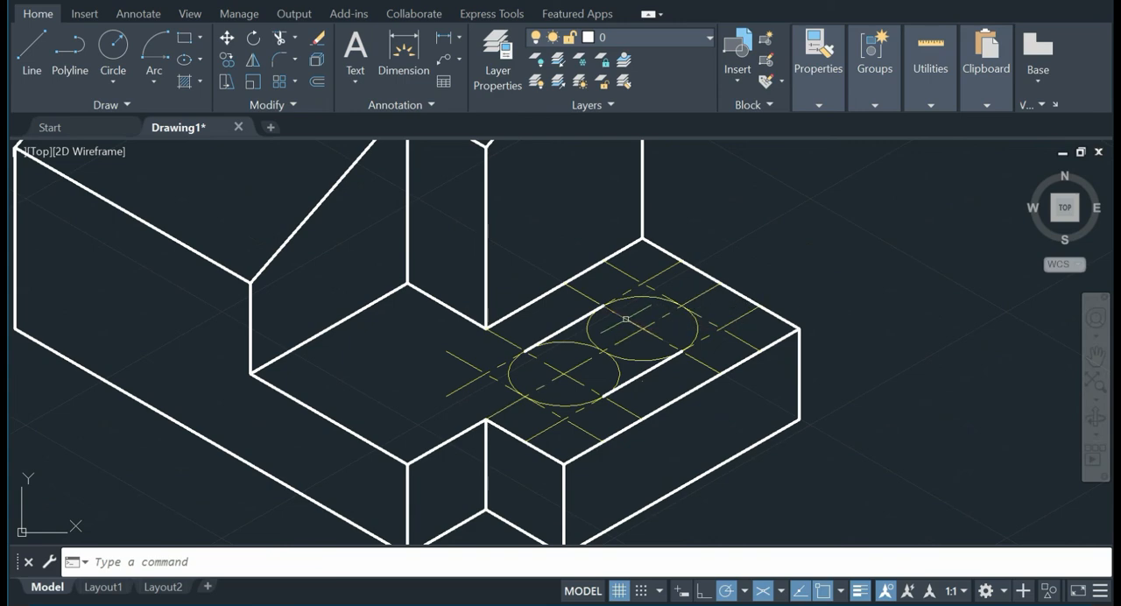
# Step: Delete the two long offset lines along the slot's sides and the front offset cross line
pyautogui.click(463, 389)
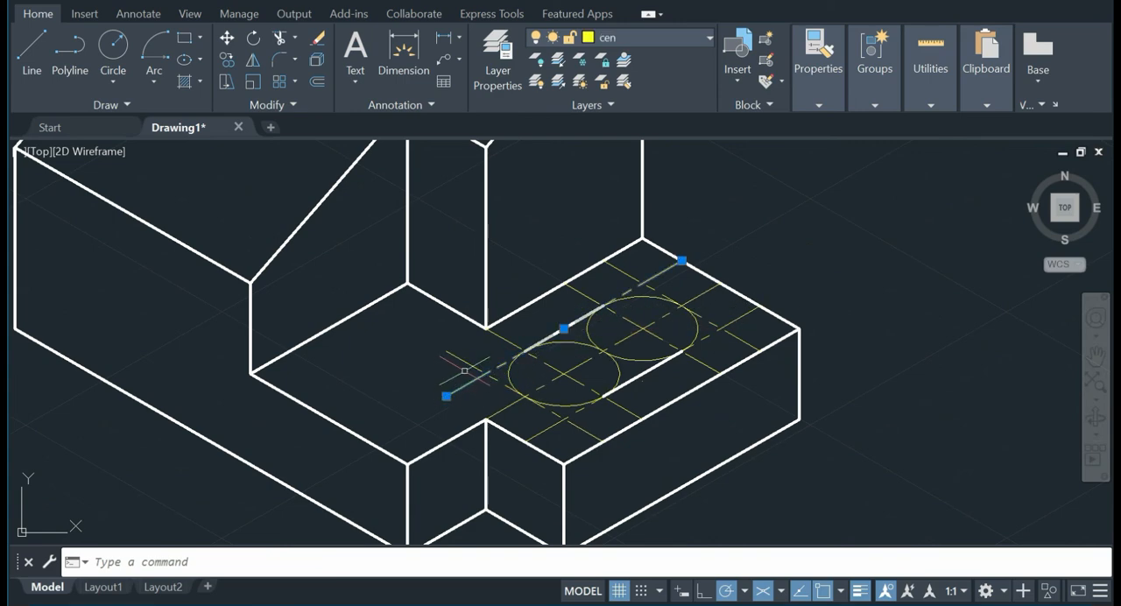
pyautogui.press('Delete')
pyautogui.click(537, 434)
pyautogui.press('Delete')
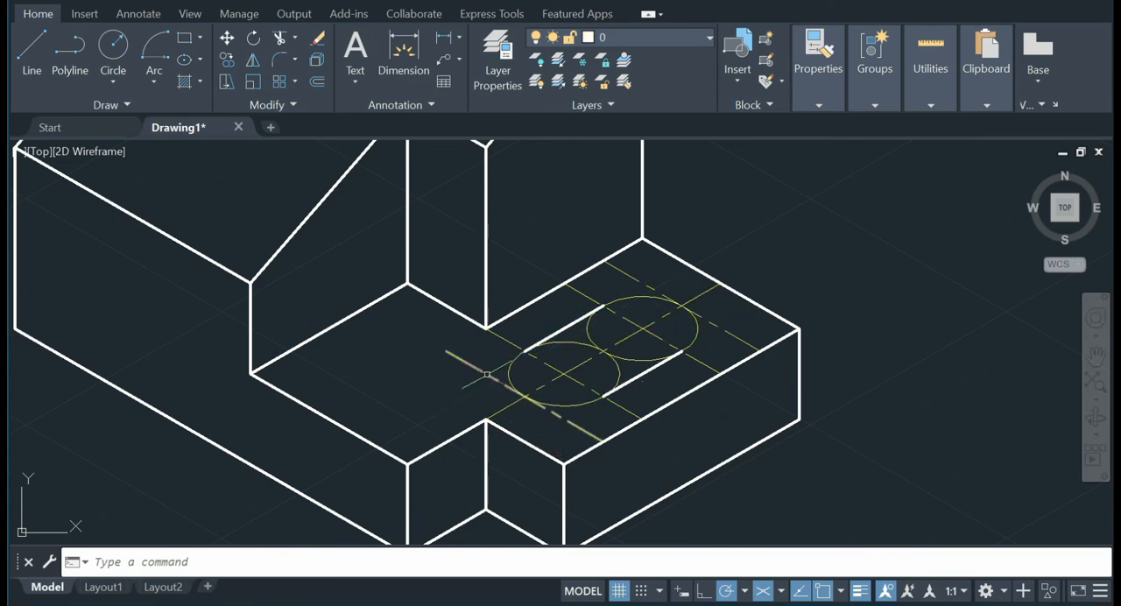
pyautogui.click(486, 374)
pyautogui.click(492, 380)
pyautogui.press('Delete')
# Step: Delete the long slot centre line, both cross centre lines and the rear offset cross line
pyautogui.click(506, 407)
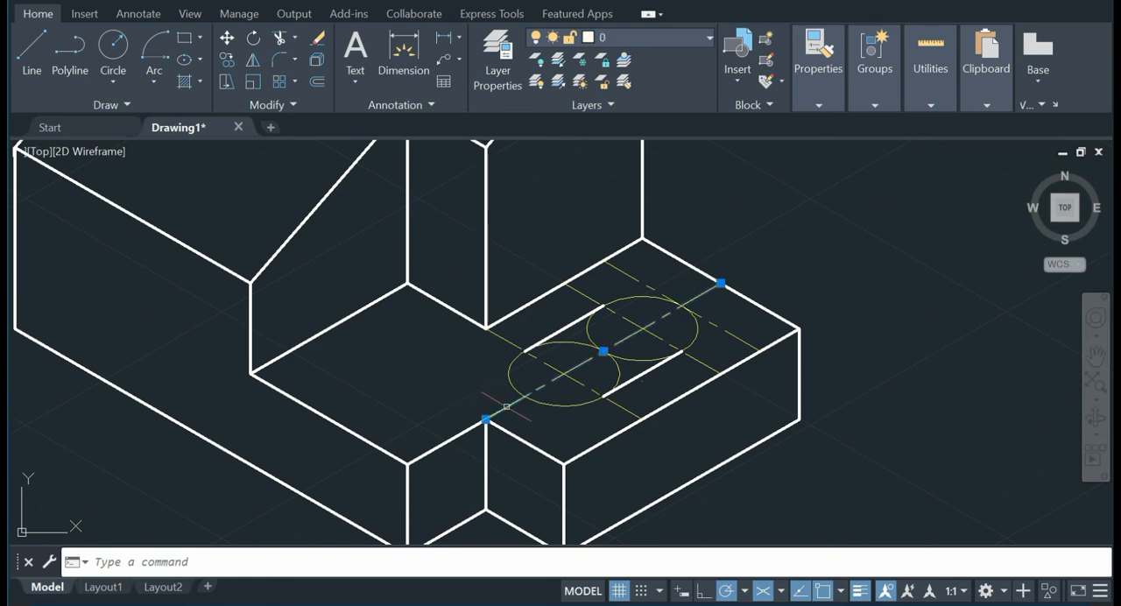
pyautogui.press('Delete')
pyautogui.click(571, 372)
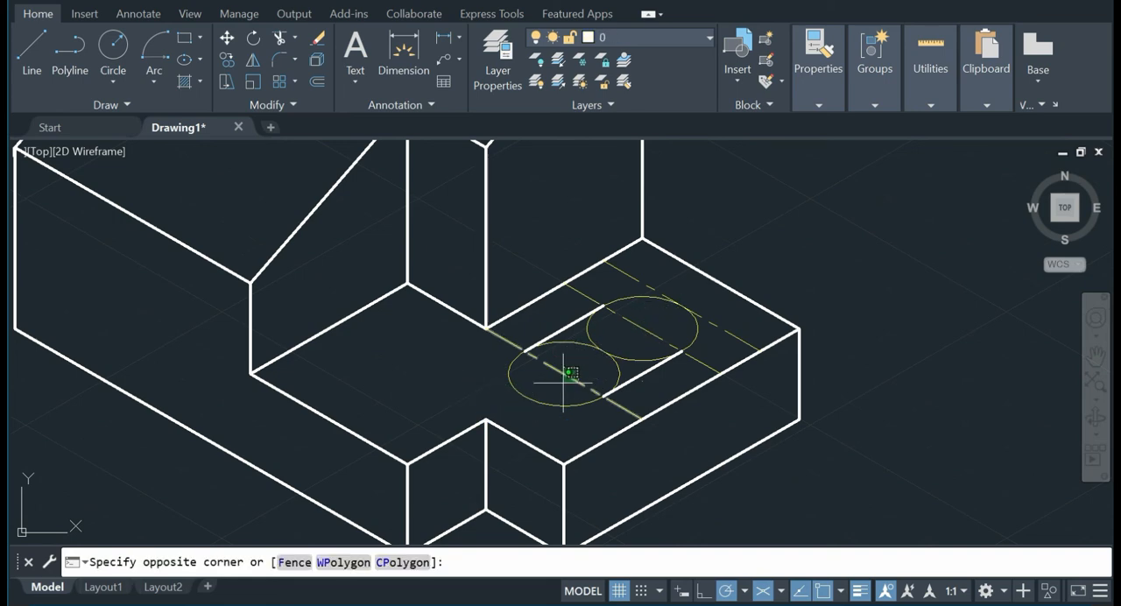
pyautogui.click(571, 372)
pyautogui.press('Delete')
pyautogui.click(640, 325)
pyautogui.press('Delete')
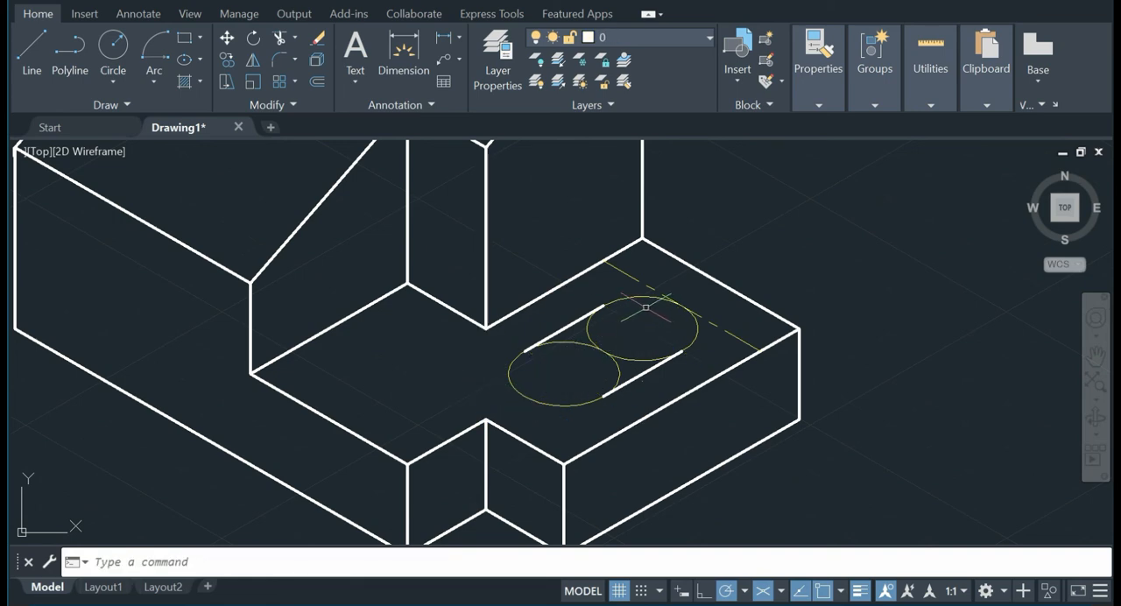
pyautogui.click(622, 271)
pyautogui.press('Delete')
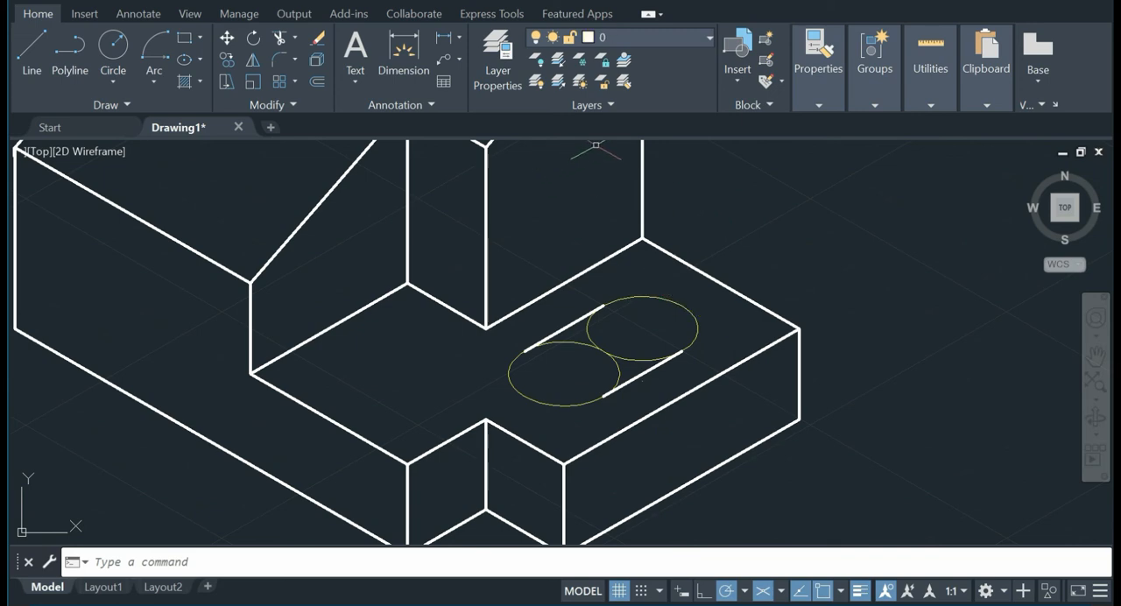
# Step: Move both slot isocircles from the cen layer to layer 0
pyautogui.click(656, 296)
pyautogui.click(591, 349)
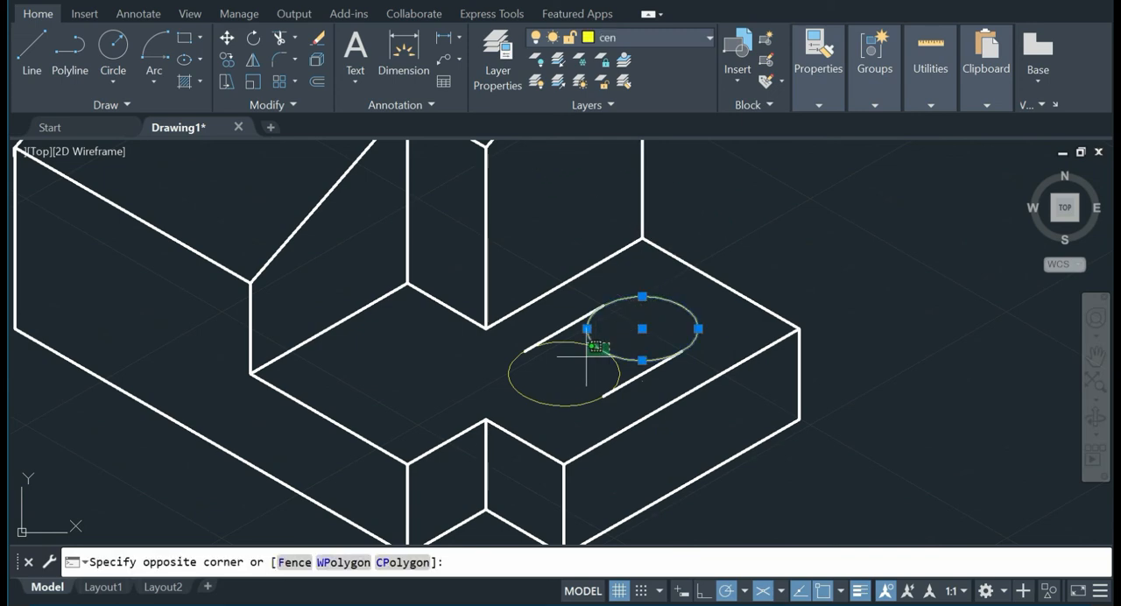
pyautogui.click(585, 358)
pyautogui.click(645, 38)
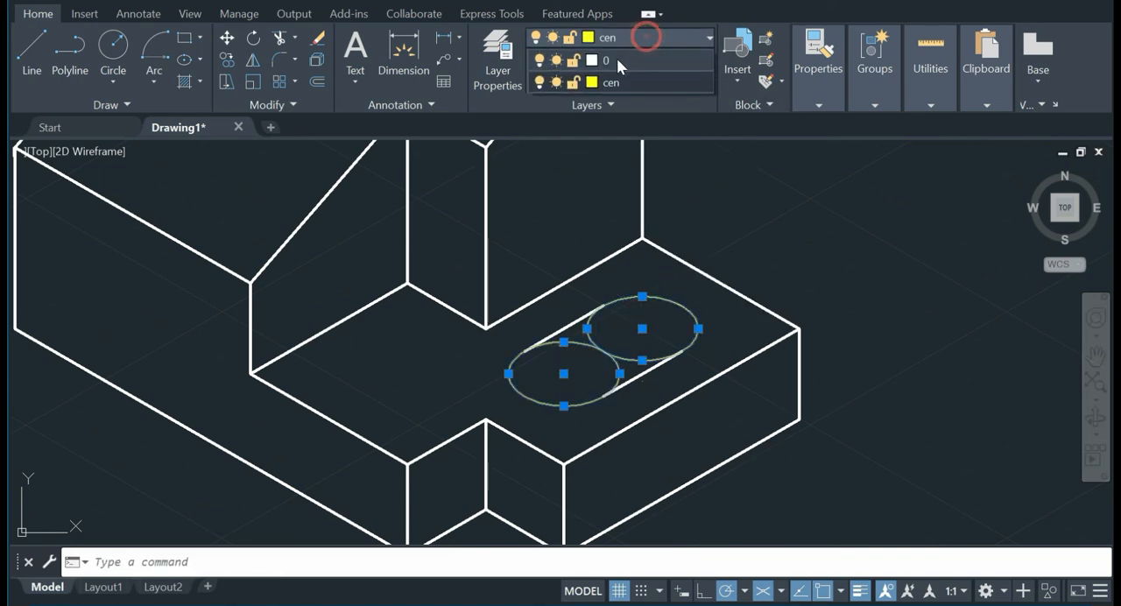
pyautogui.click(617, 60)
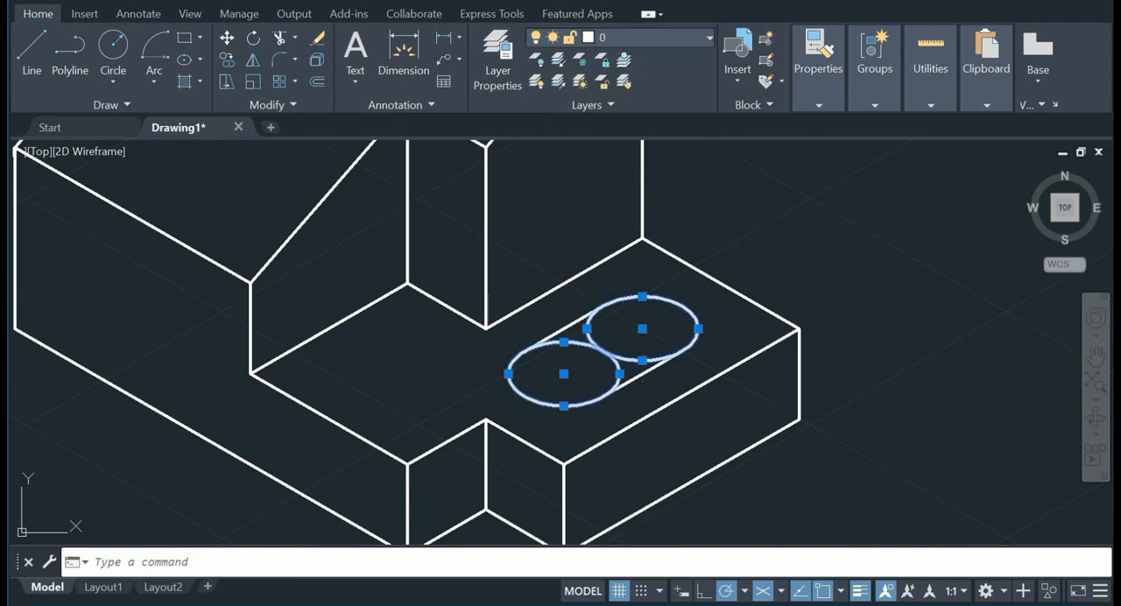
pyautogui.press('Escape')
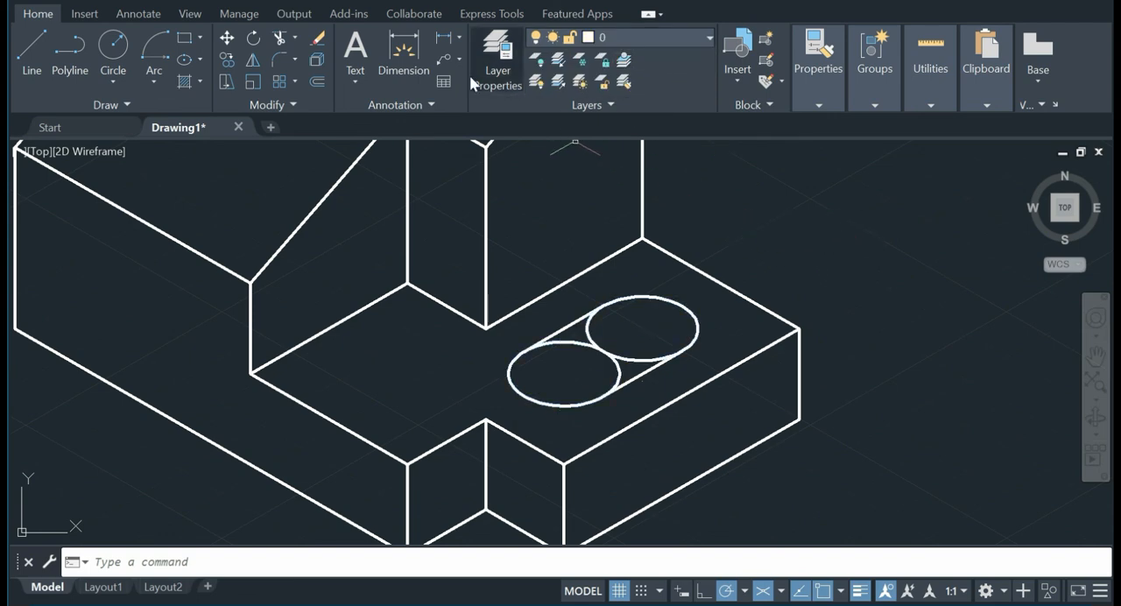
# Step: Trim away the inner halves of both isocircles in Quick trim mode, leaving only the slot outline
pyautogui.click(280, 38)
pyautogui.rightClick(563, 191)
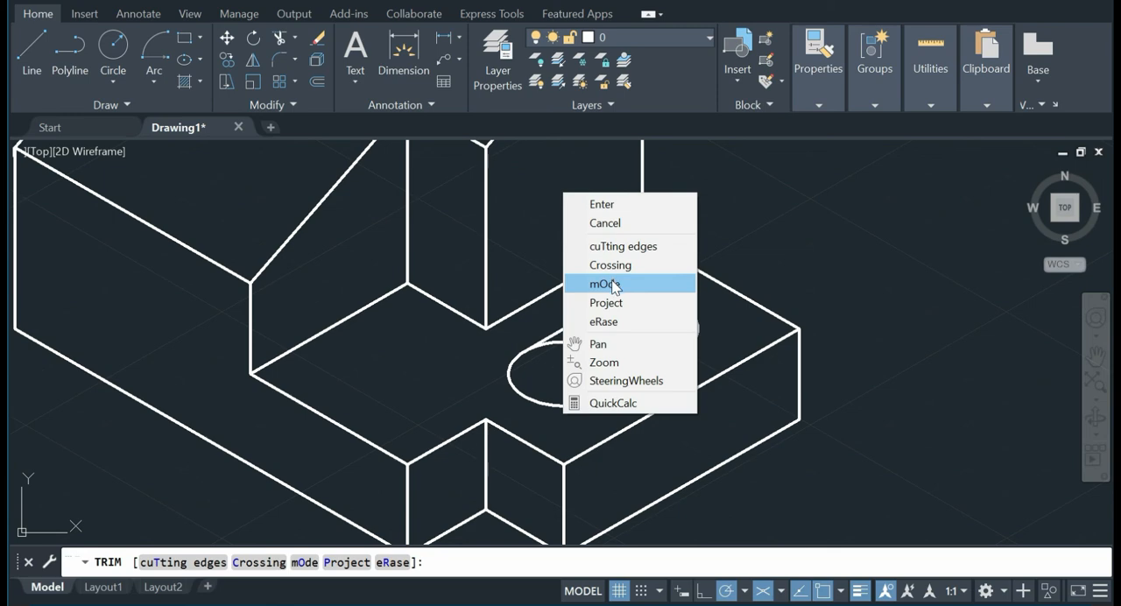
pyautogui.click(604, 281)
pyautogui.rightClick(555, 190)
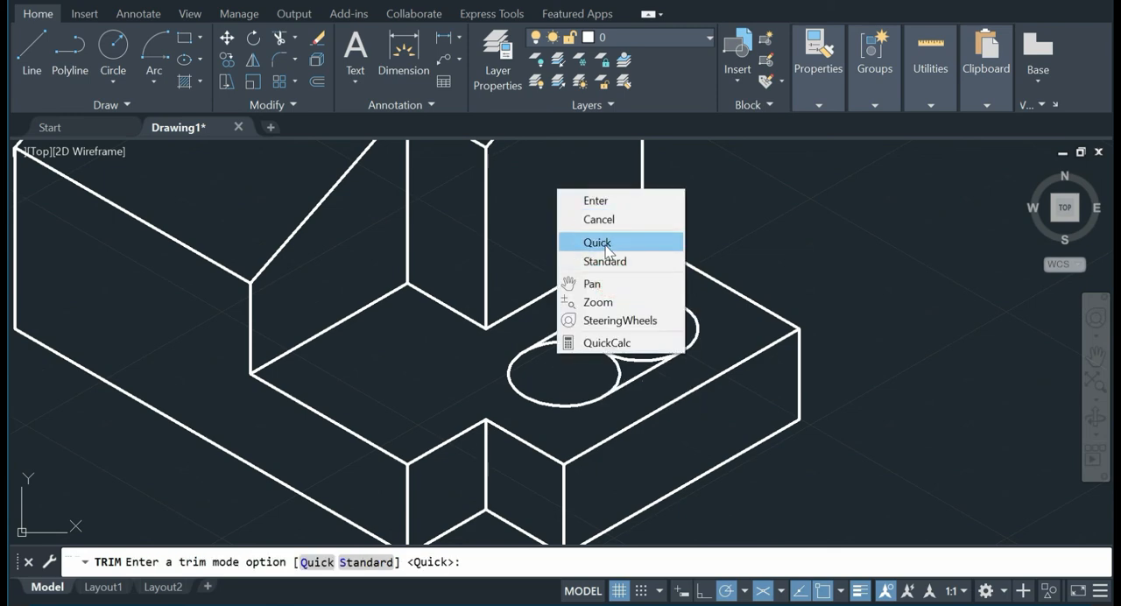
pyautogui.click(604, 242)
pyautogui.click(618, 340)
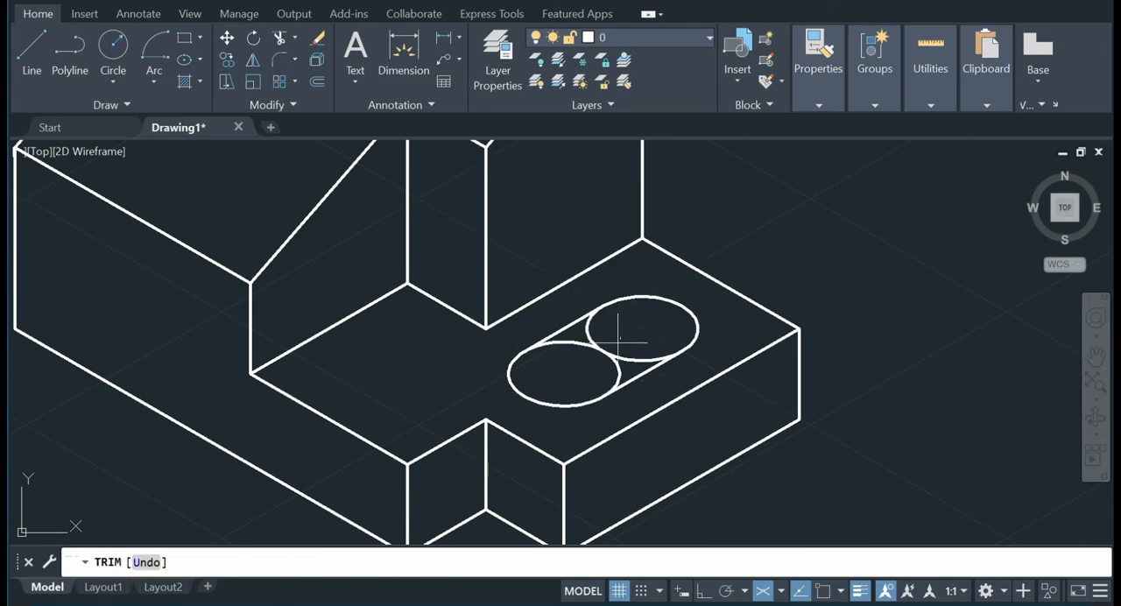
pyautogui.click(584, 362)
pyautogui.click(623, 349)
pyautogui.press('Return')
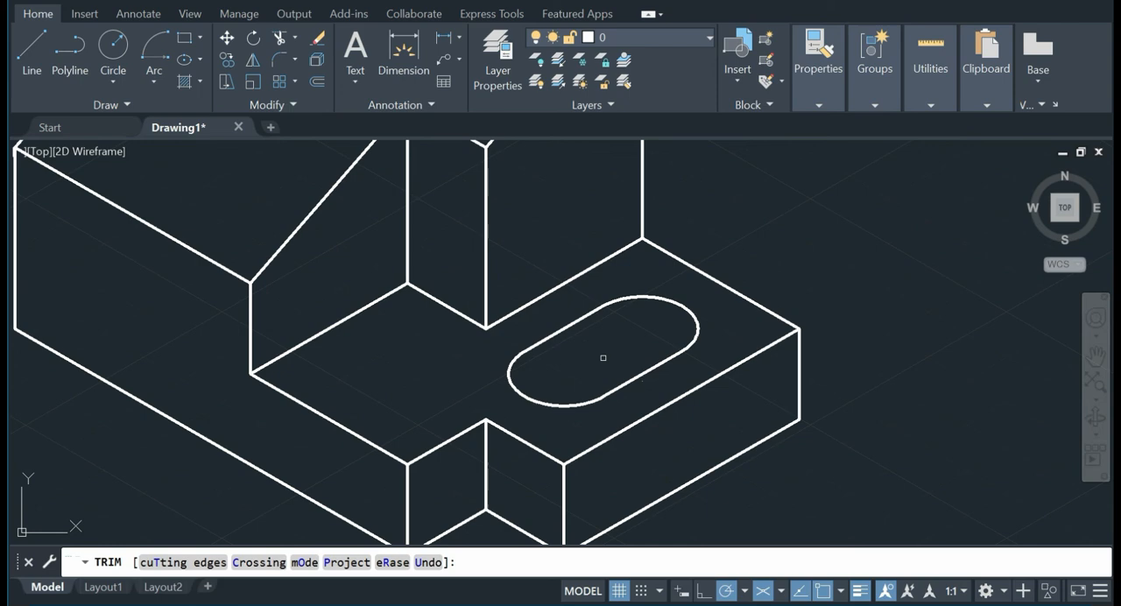
# Step: Finish trimming and compare the slot outline with the reference picture
pyautogui.rightClick(774, 239)
pyautogui.click(827, 230)
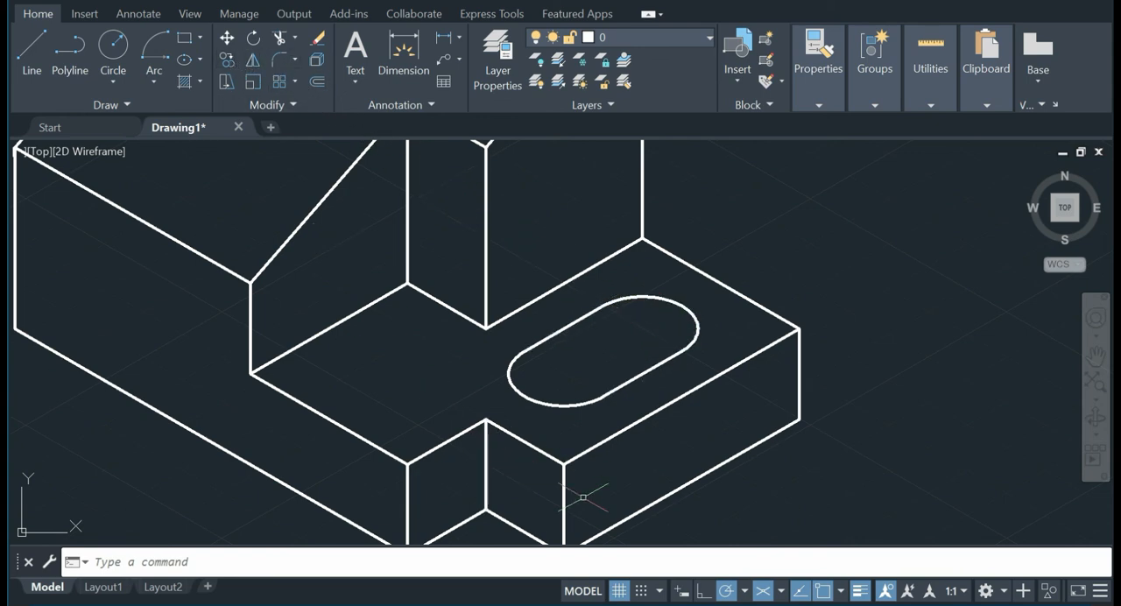
pyautogui.click(689, 605)
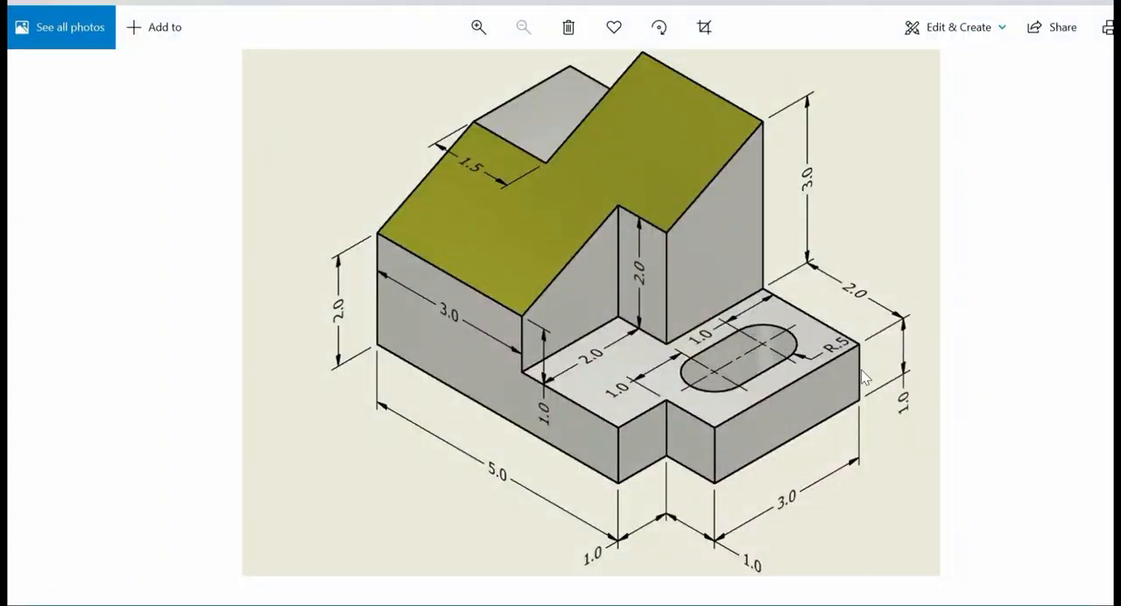
pyautogui.hotkey('alt', 'Tab')
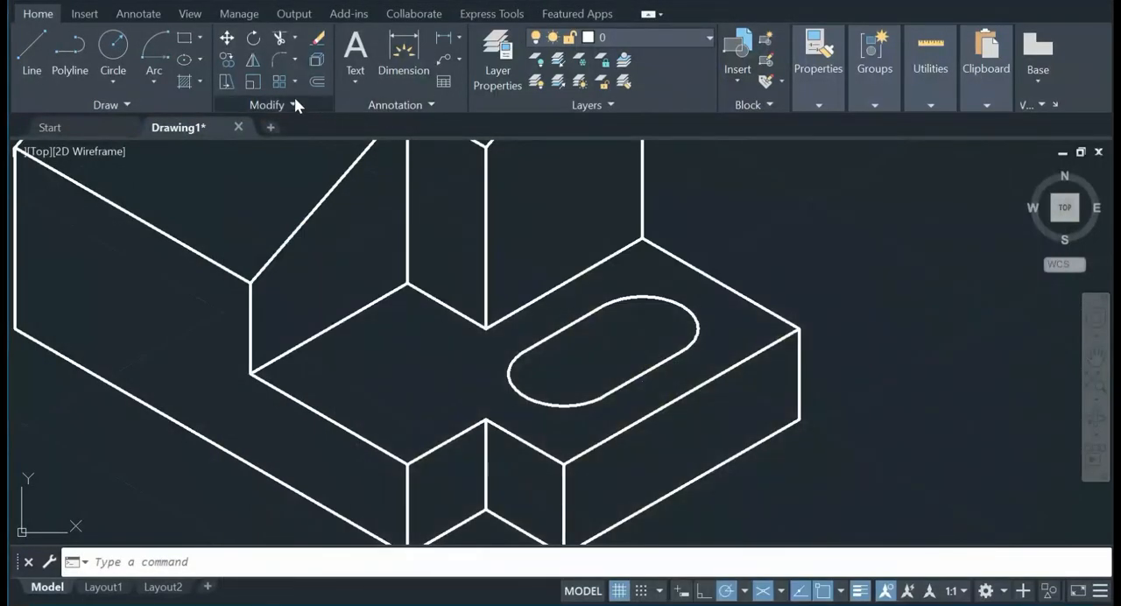
# Step: Copy the slot's rear side line and both end arcs straight down by the base height, using the right vertical edge's endpoints
pyautogui.click(227, 59)
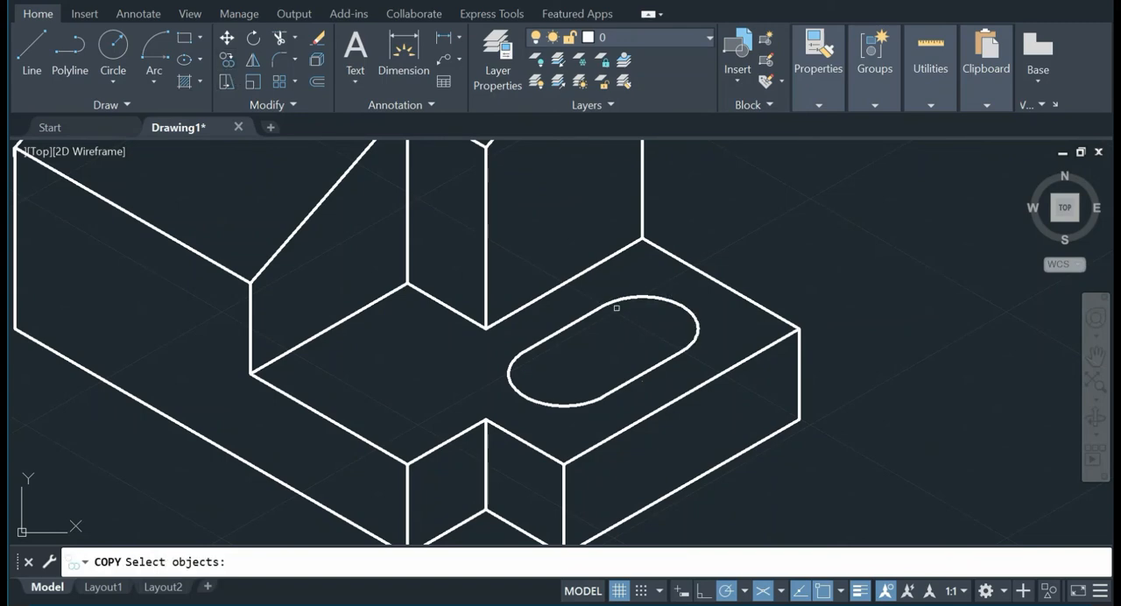
pyautogui.click(525, 356)
pyautogui.press('Return')
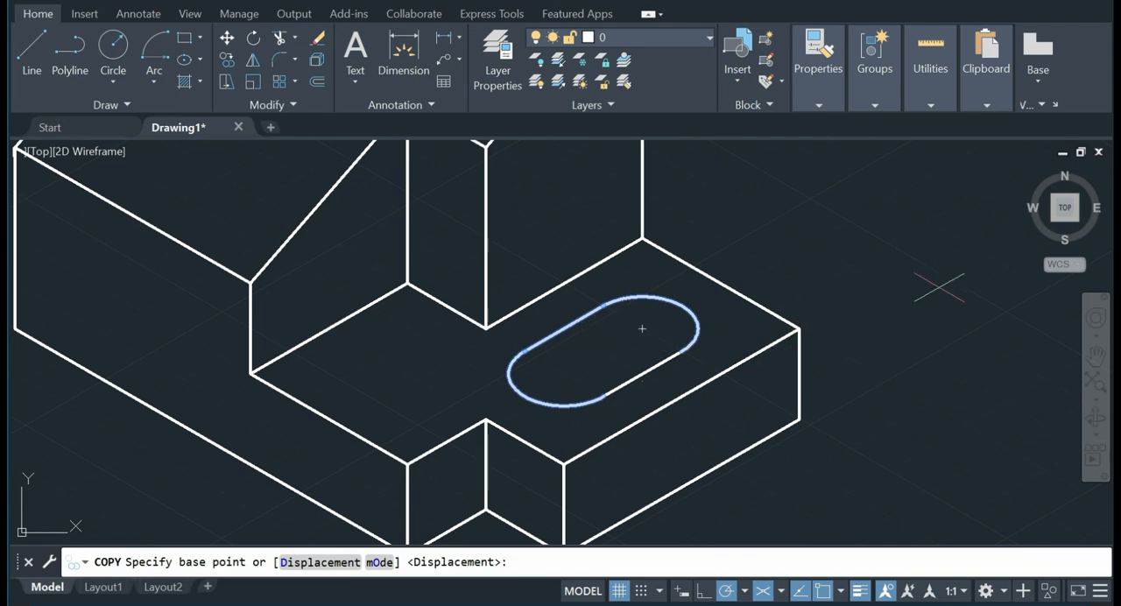
pyautogui.click(799, 329)
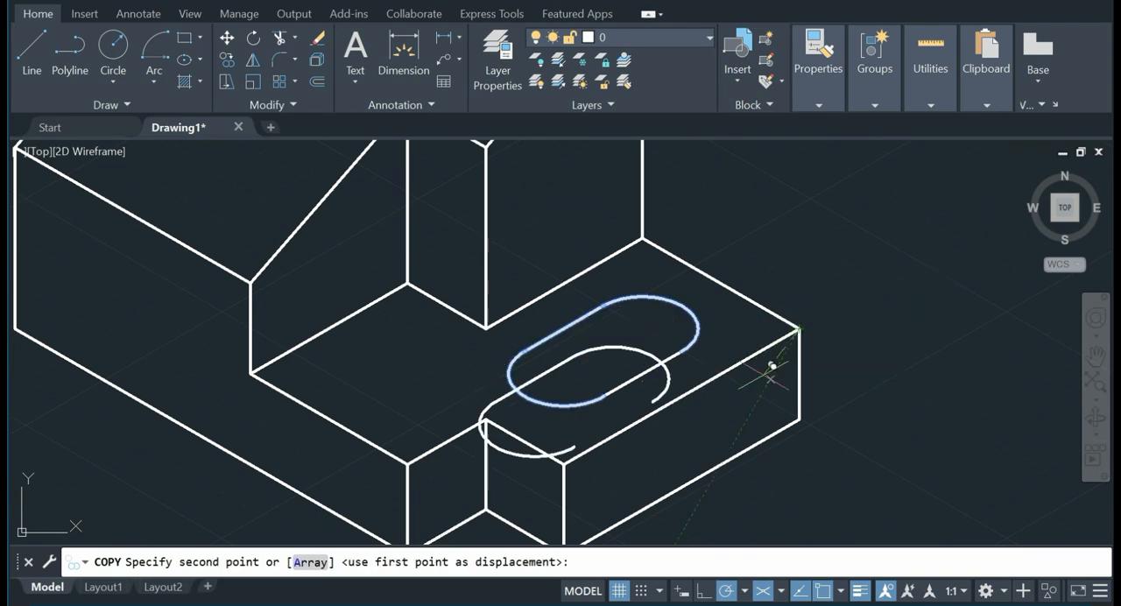
pyautogui.click(800, 415)
pyautogui.press('Return')
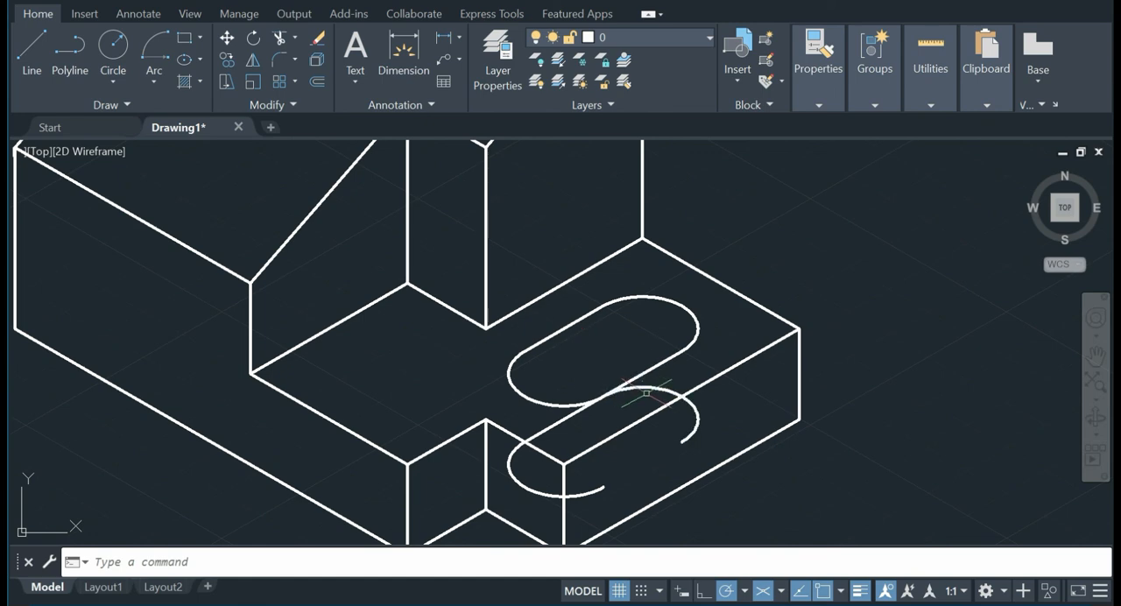
# Step: Delete the copied side line and both copied end arcs below the slot
pyautogui.click(574, 413)
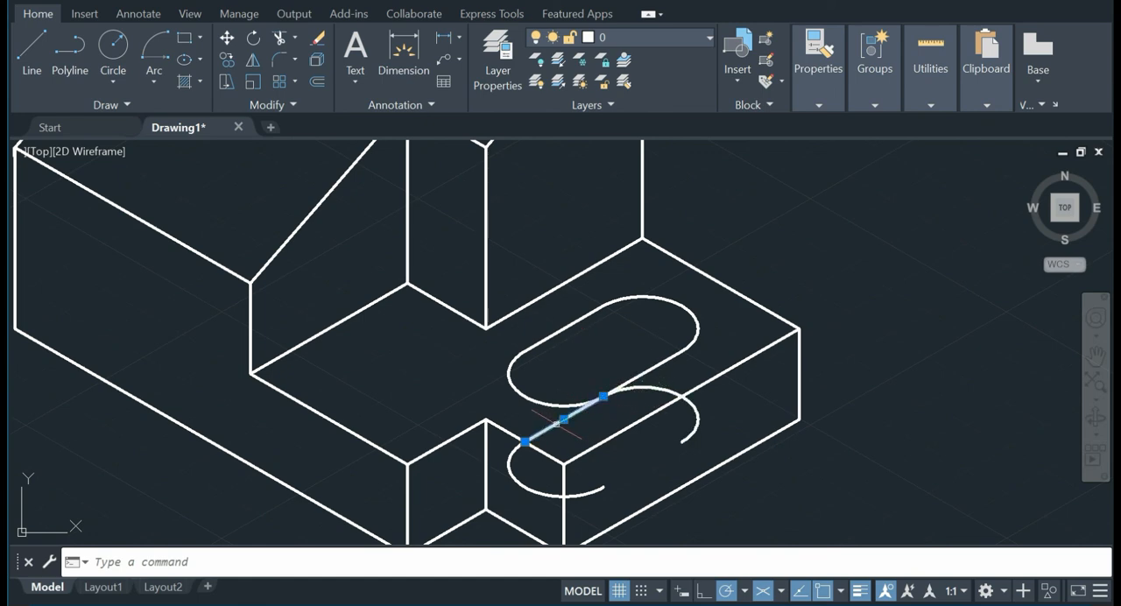
pyautogui.press('Delete')
pyautogui.click(654, 393)
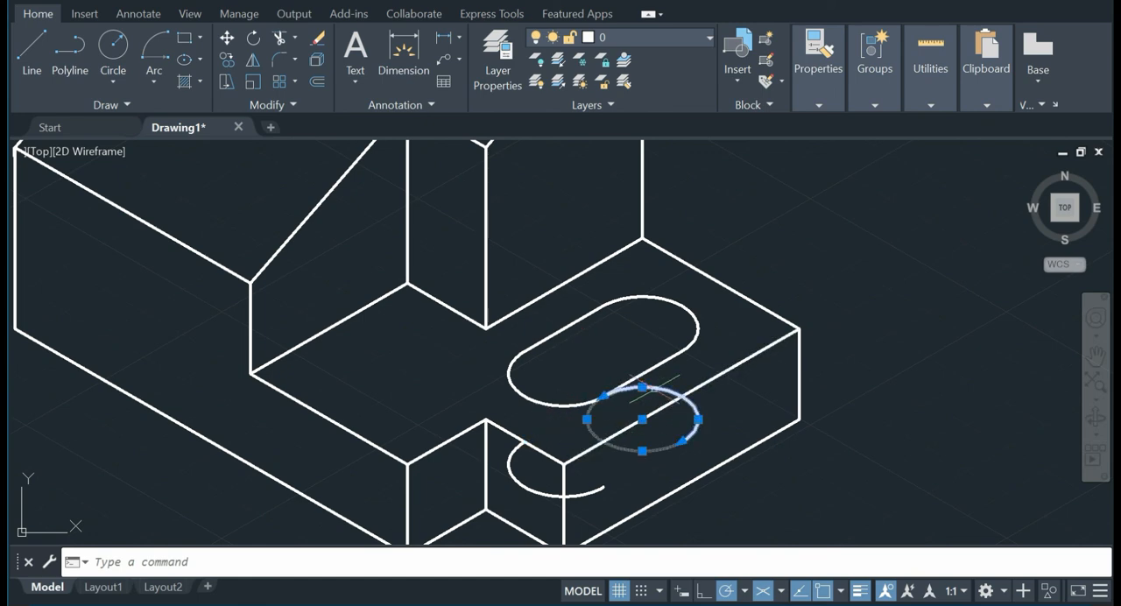
pyautogui.press('Delete')
pyautogui.click(512, 482)
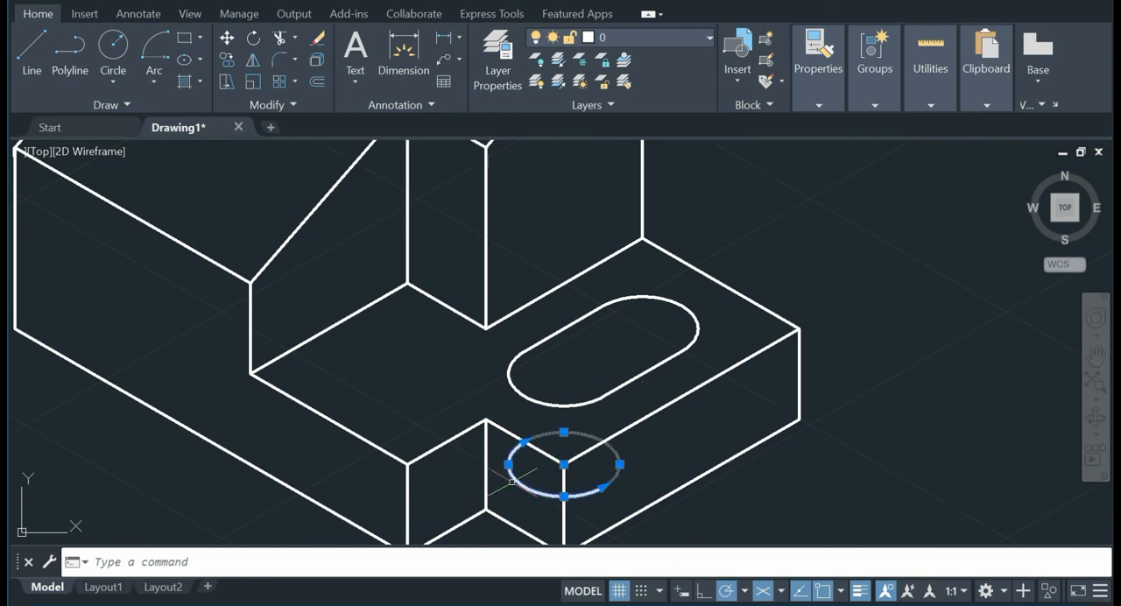
pyautogui.press('Delete')
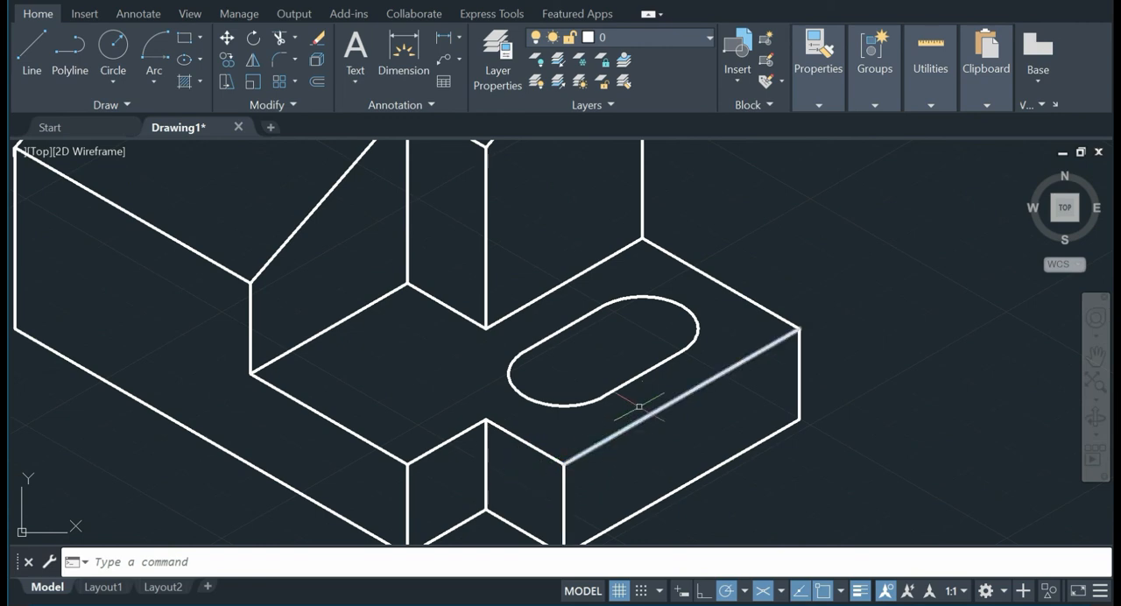
pyautogui.scroll(-4, 641, 385)
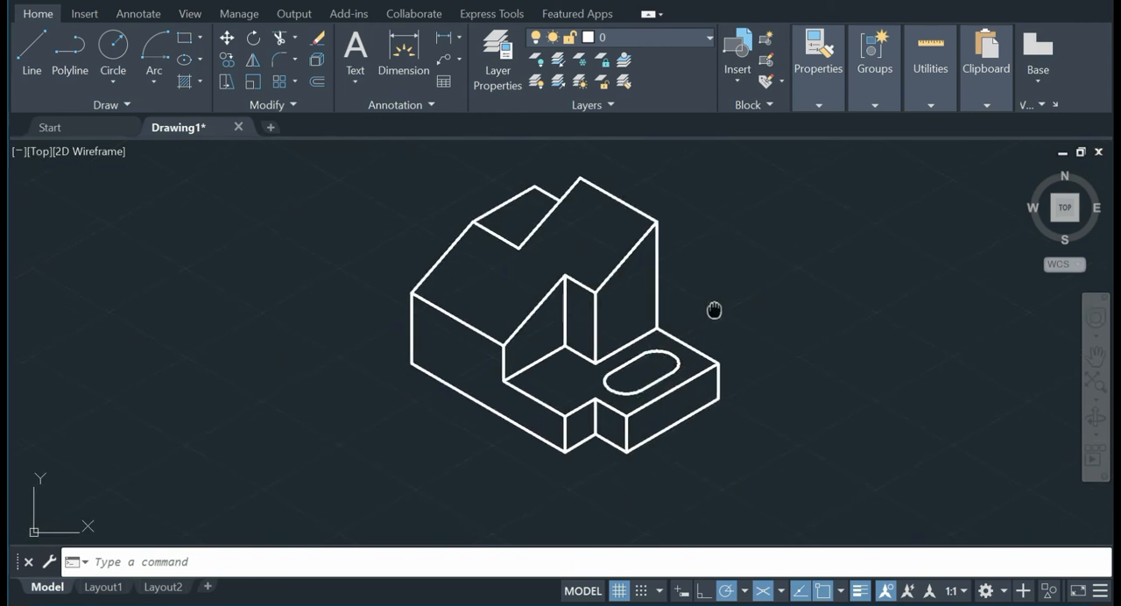